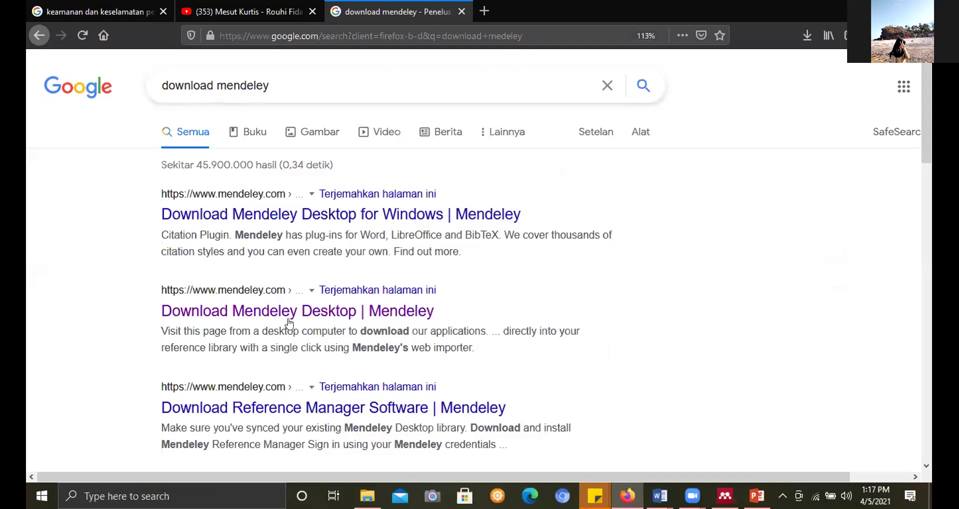
- Open the "Download Mendeley Desktop" search result and review the Windows download page
left_click(285, 313)
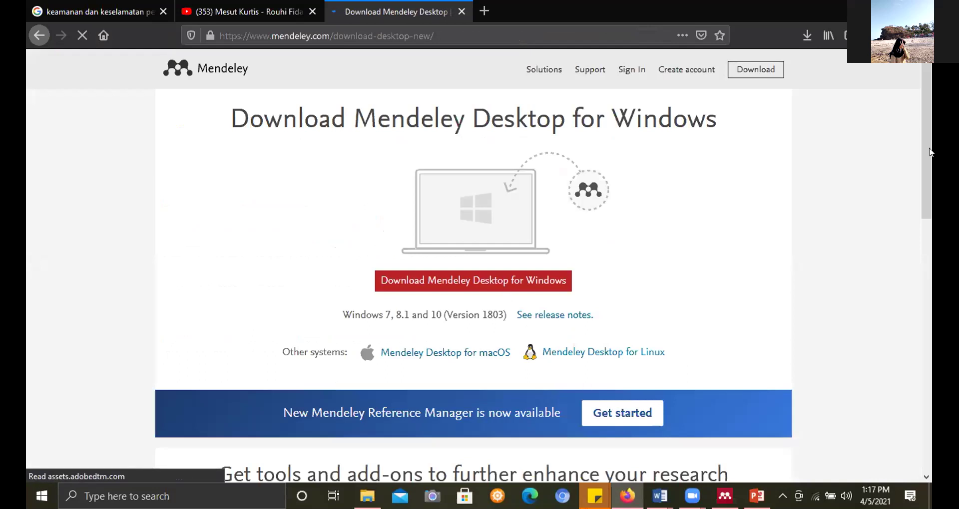
scroll(929, 178, "down", 3)
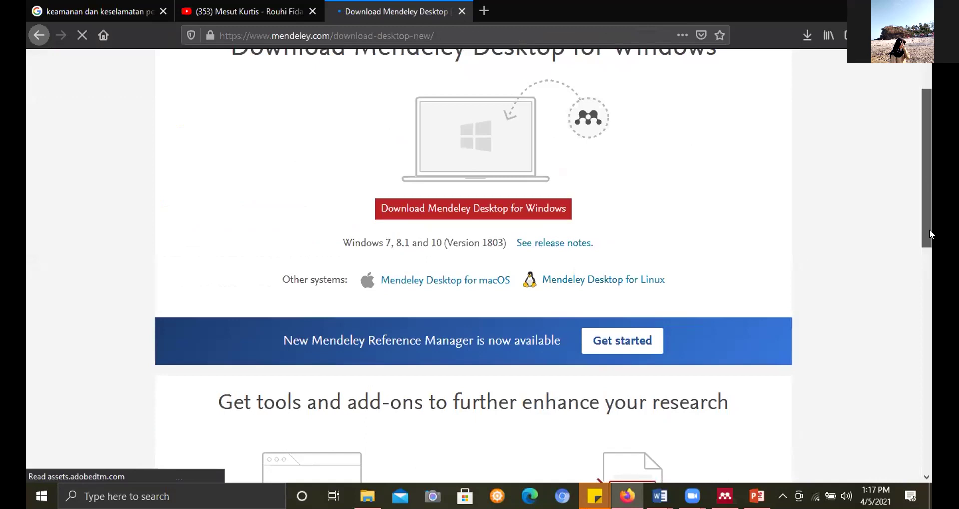
scroll(930, 180, "up", 3)
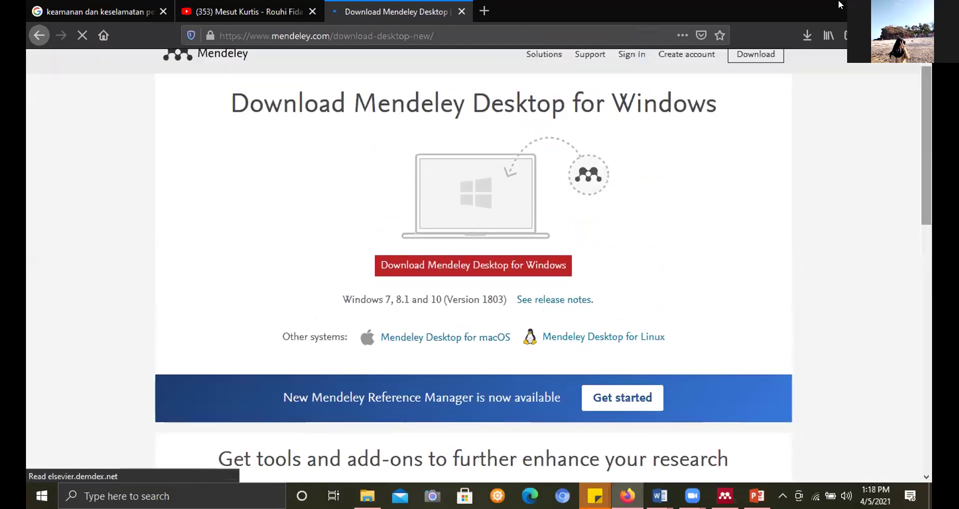
left_click(370, 261)
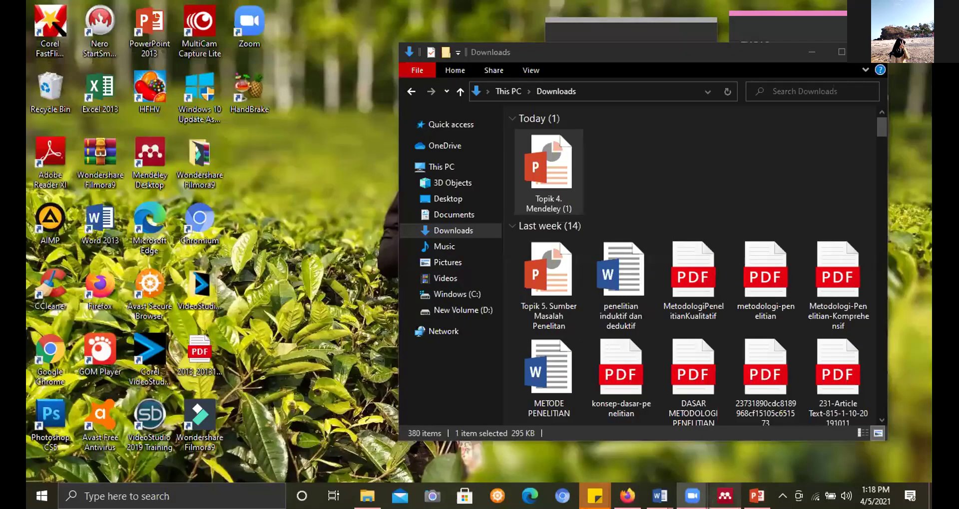
- Switch to Mendeley Desktop, dismiss the invite-only groups notice and browse the All Documents list
left_click(725, 496)
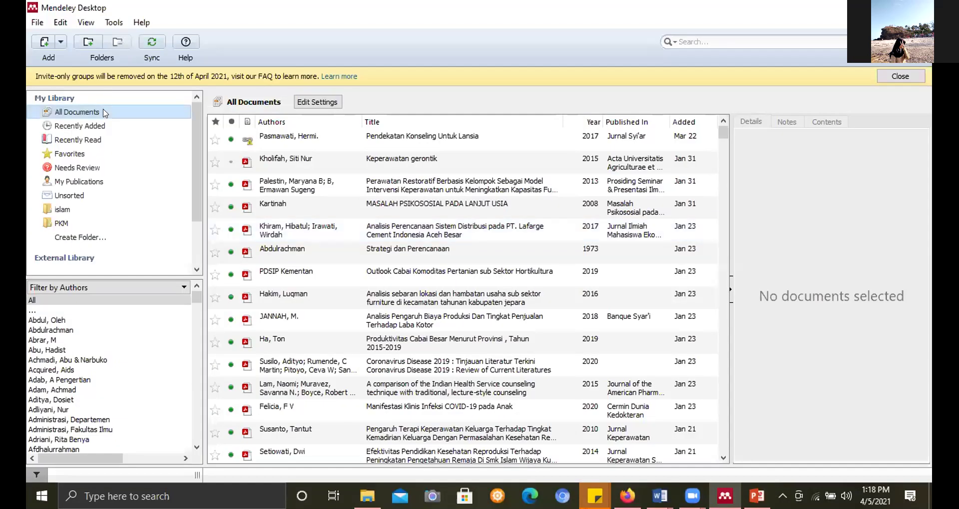
mouse_move(195, 109)
left_mouse_down()
mouse_move(195, 128)
mouse_move(196, 109)
left_mouse_up()
left_click(922, 73)
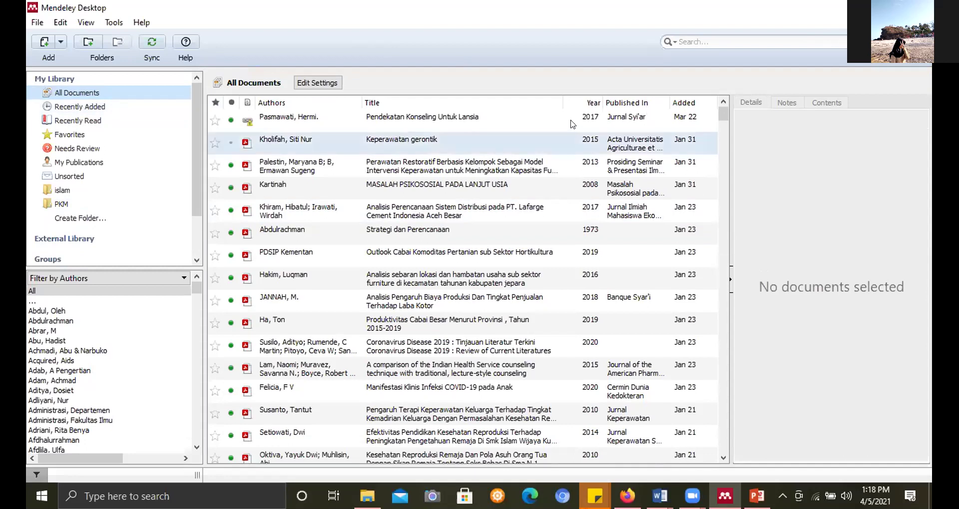
left_click(724, 133)
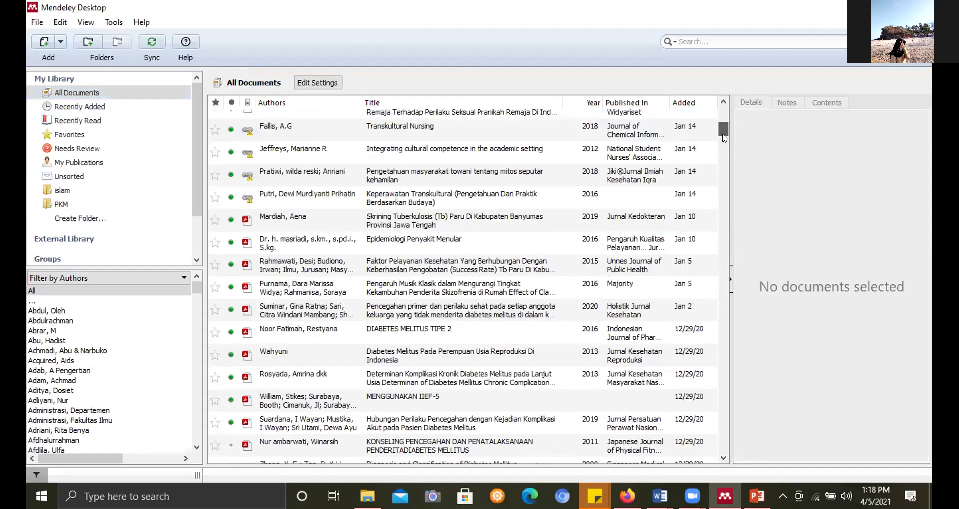
left_click(724, 138)
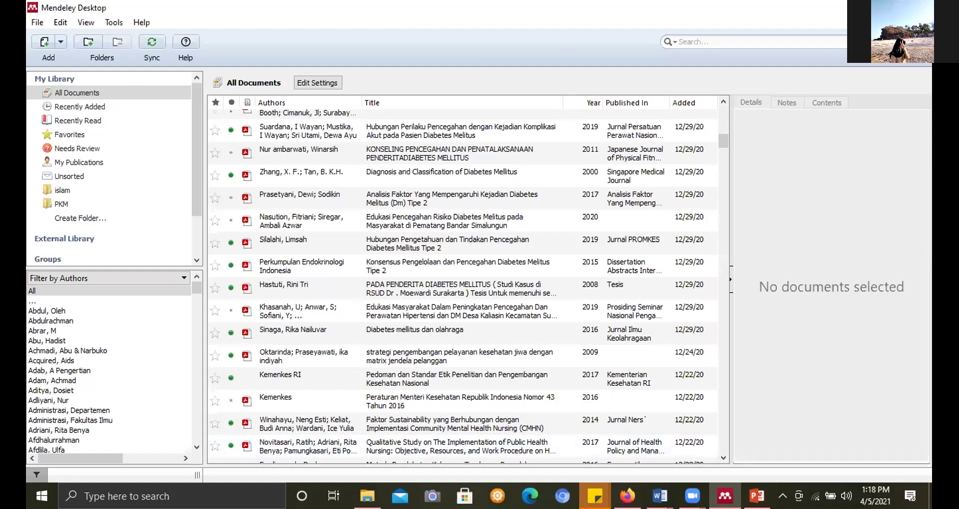
- Switch to the Downloads folder in File Explorer and select the DASAR METODOLOGI PENELITIAN PDF
key("alt+Tab")
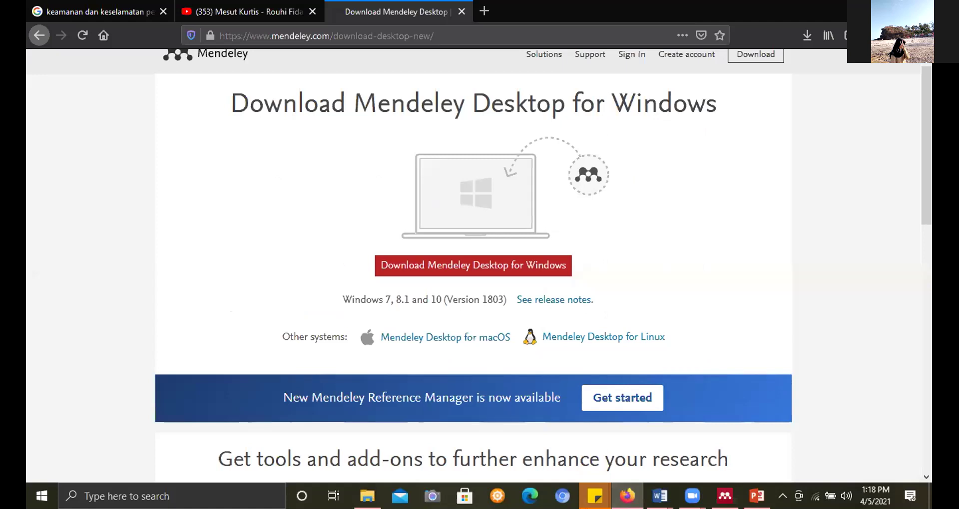
key("alt+Tab")
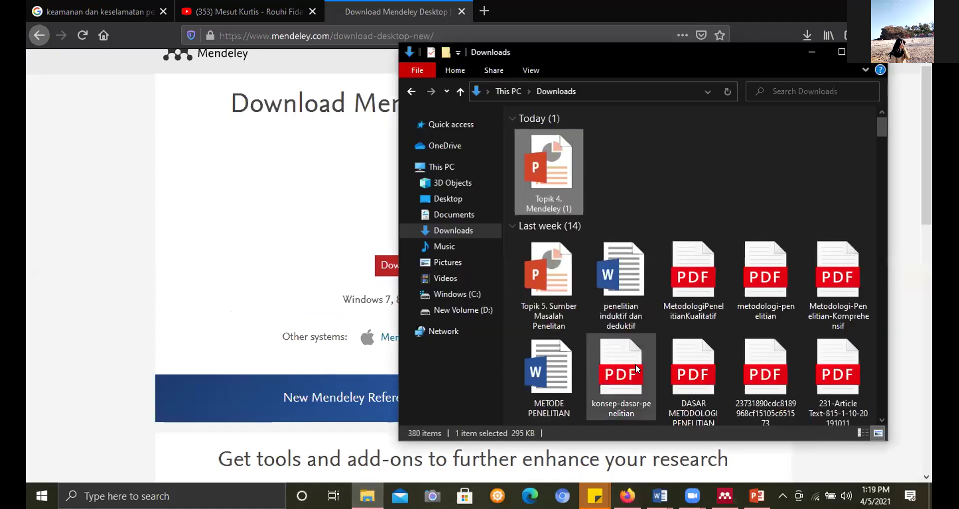
left_click(635, 364)
left_click(681, 369)
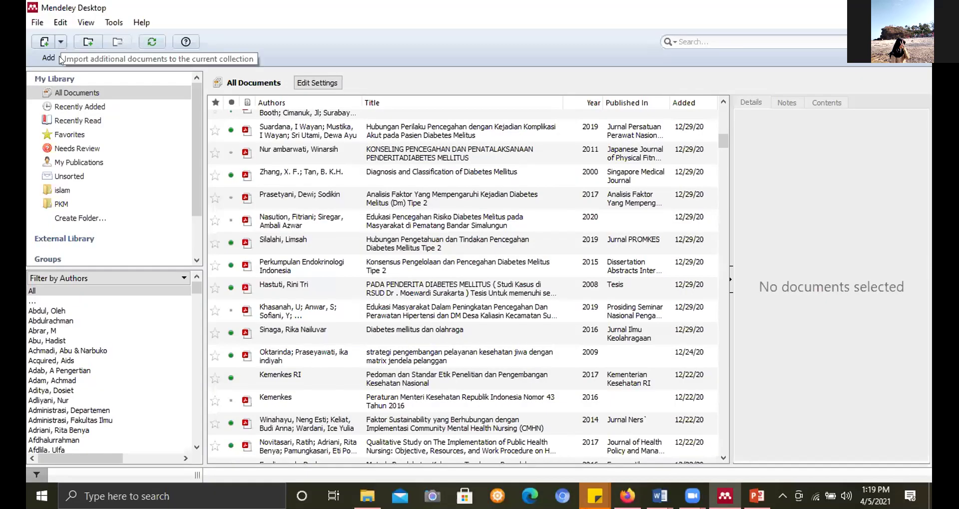
- Check Mendeley's options for adding documents and browse the maximized Downloads folder for PDF files
left_click(61, 43)
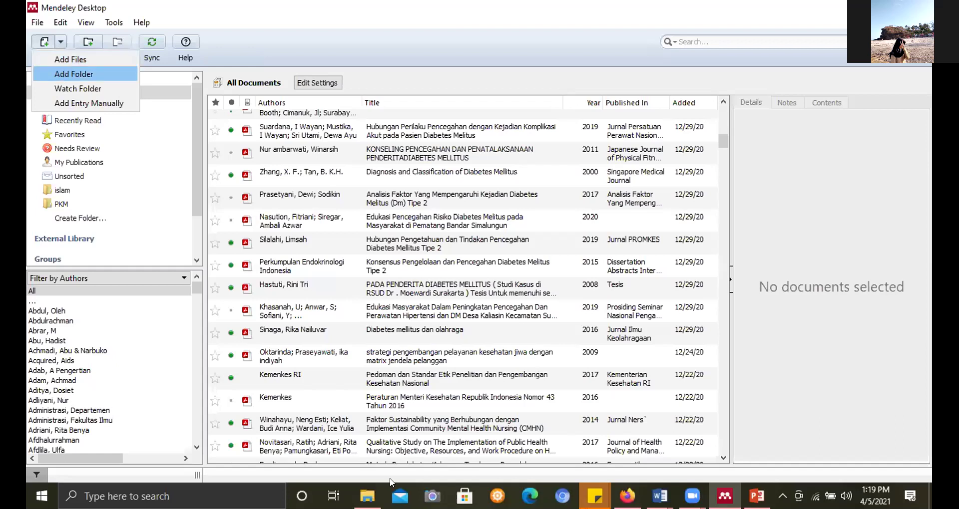
left_click(367, 496)
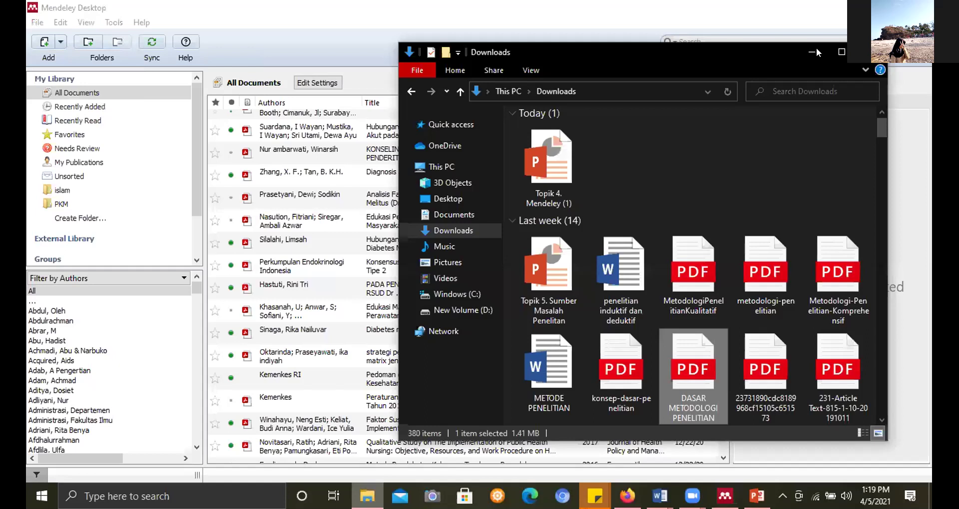
key("super+Up")
left_click_drag(929, 78, 929, 136)
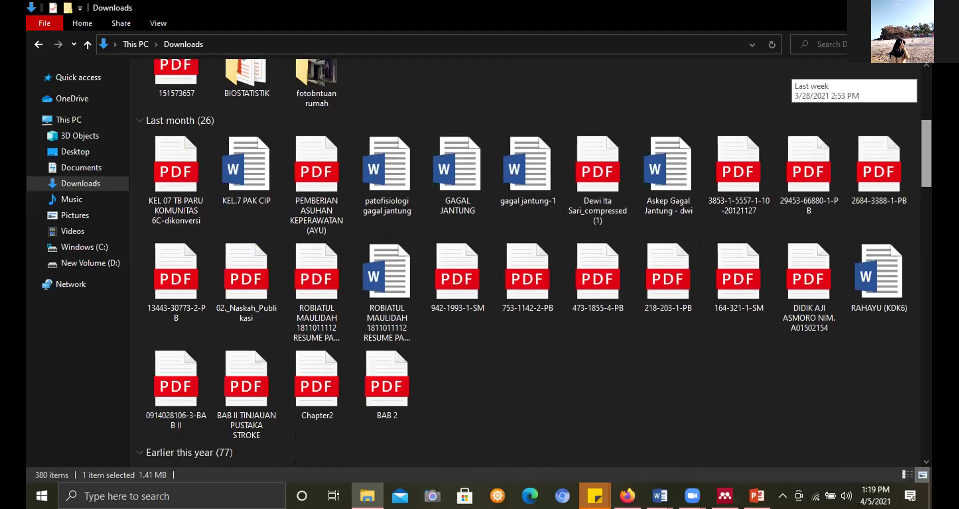
scroll(530, 260, "down", 1)
- Return to Mendeley Desktop and open the article "Hubungan Perilaku Pencegahan dengan Kejadian Komplikasi Akut pada Pasien Diabetes Melitus"
mouse_move(725, 496)
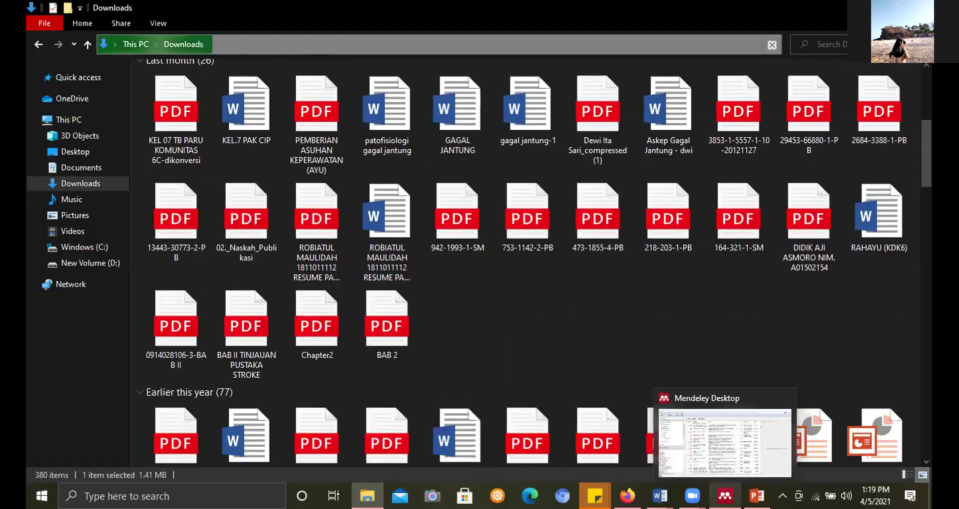
left_click(725, 496)
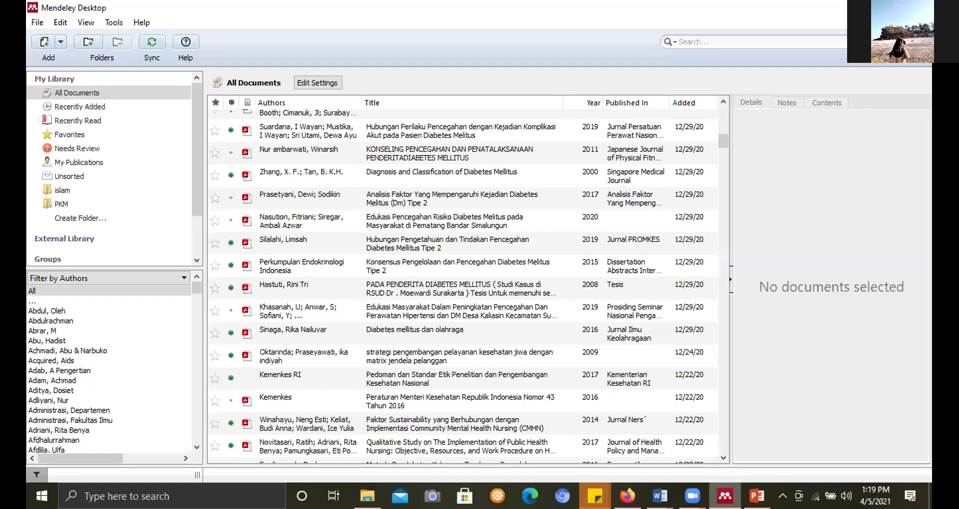
left_click(61, 41)
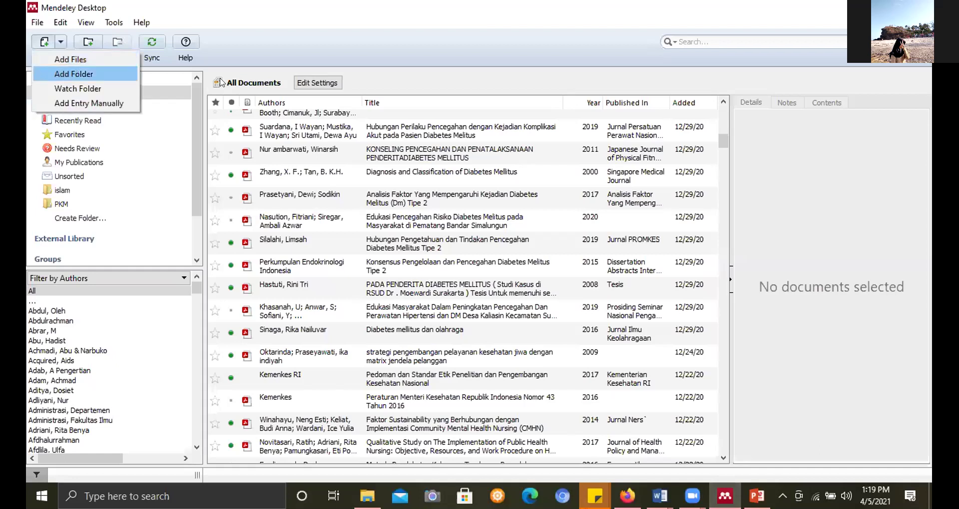
left_click(411, 134)
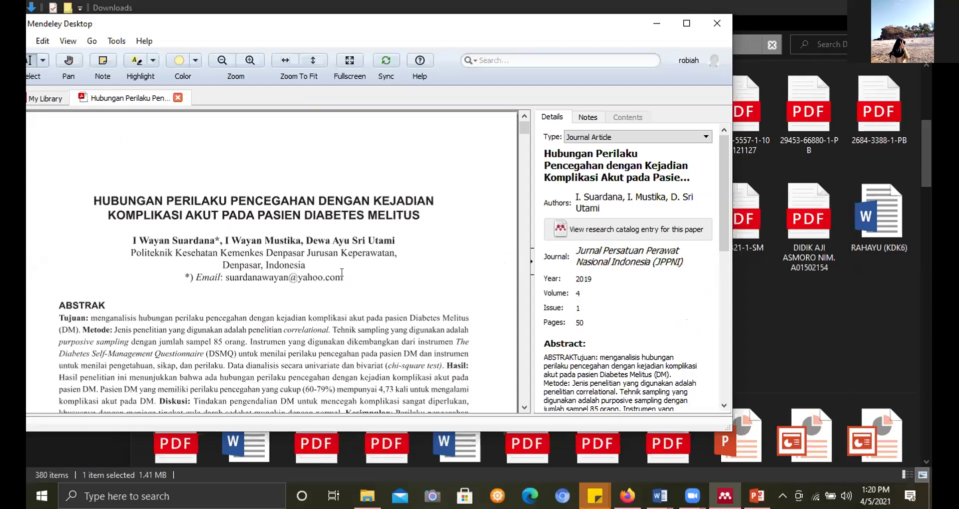
- Return from the opened article to the start of the All Documents list in My Library
left_click(50, 99)
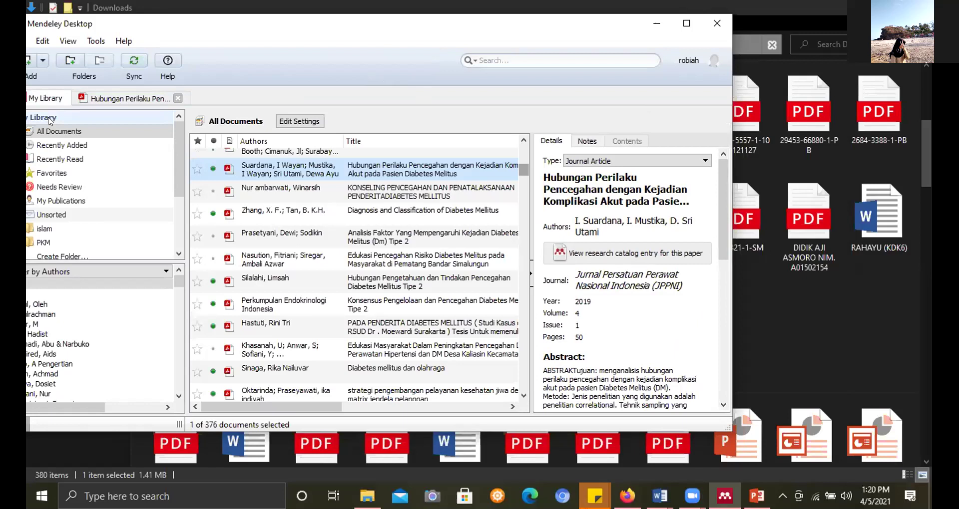
left_click(520, 152)
left_click(521, 151)
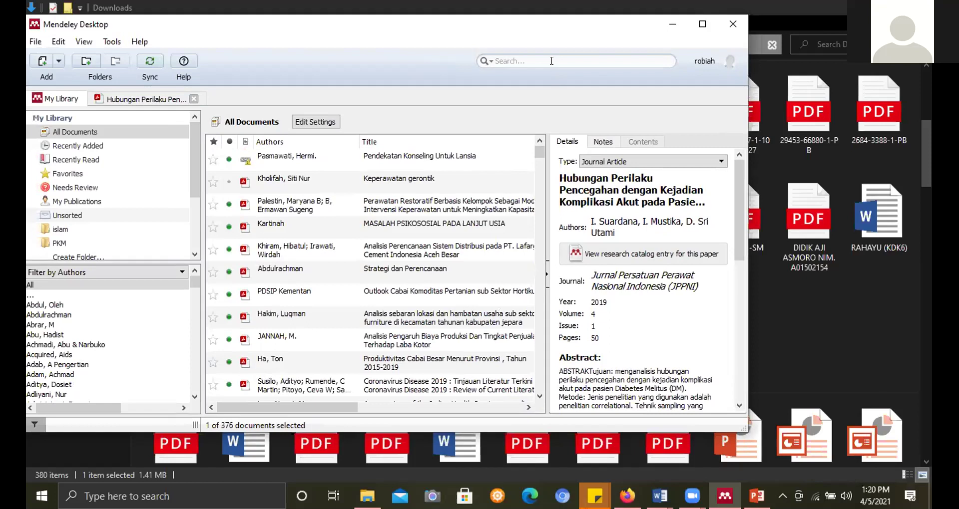
- Start a manual document entry and examine its fields, from title and authors to catalog IDs and files
left_click(55, 60)
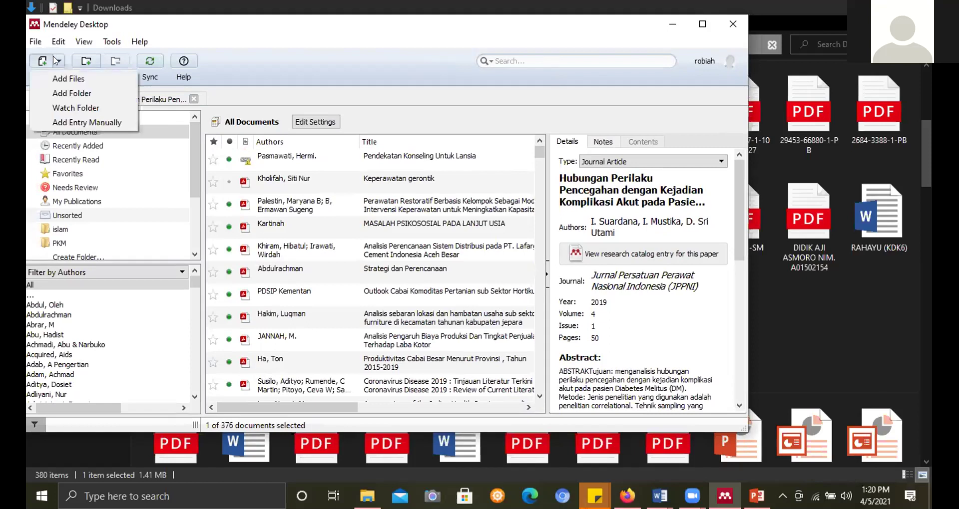
left_click(65, 121)
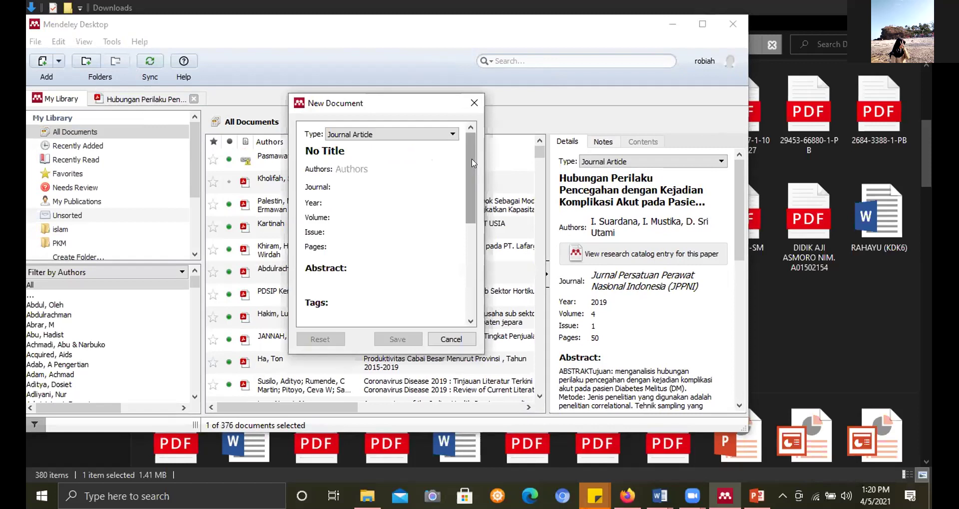
left_click(473, 238)
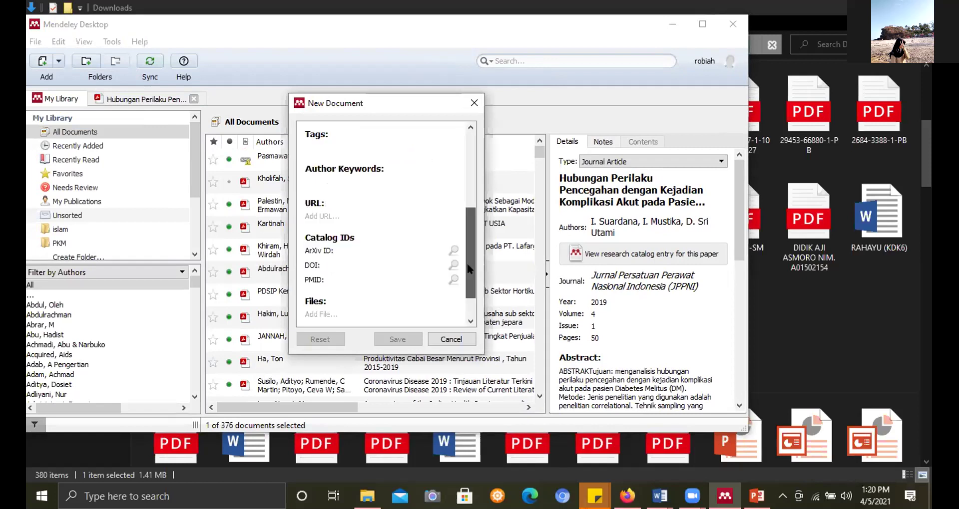
scroll(466, 269, "down", 1)
scroll(464, 199, "up", 2)
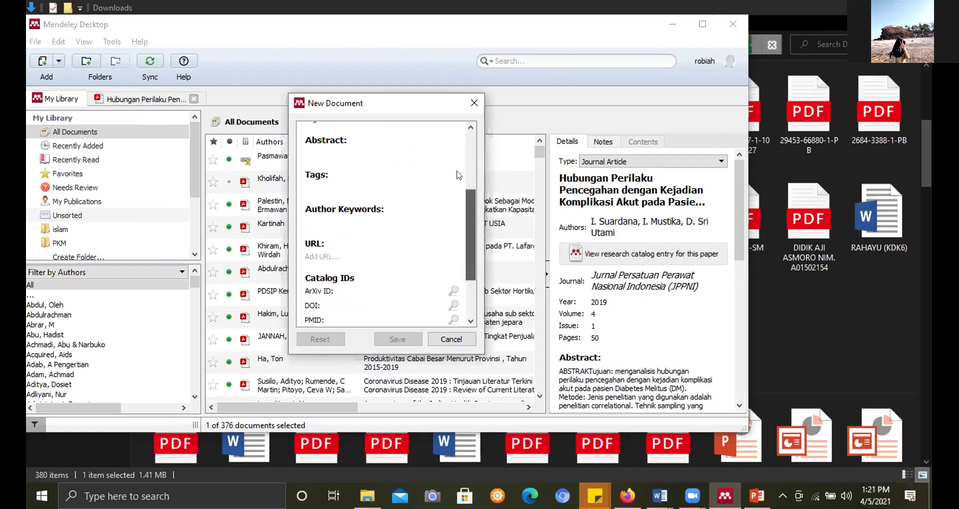
scroll(458, 149, "up", 2)
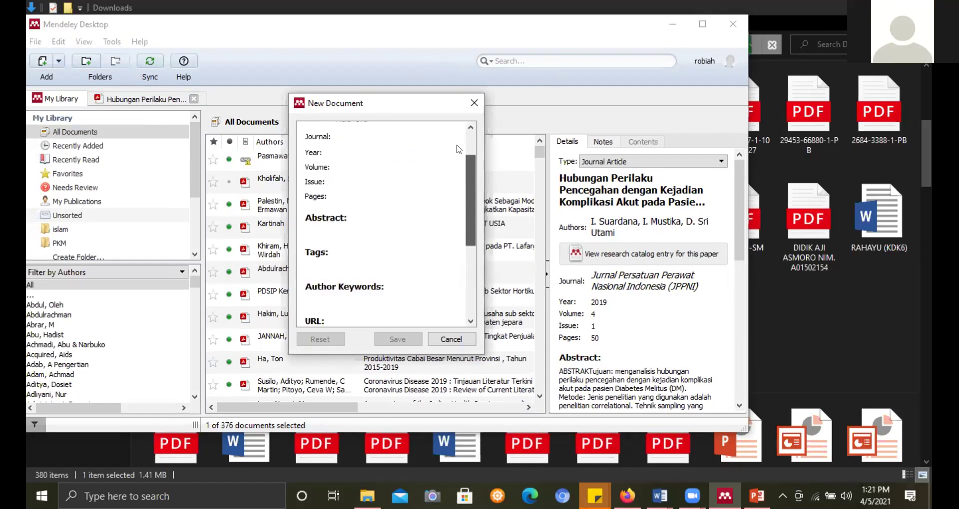
scroll(459, 149, "up", 2)
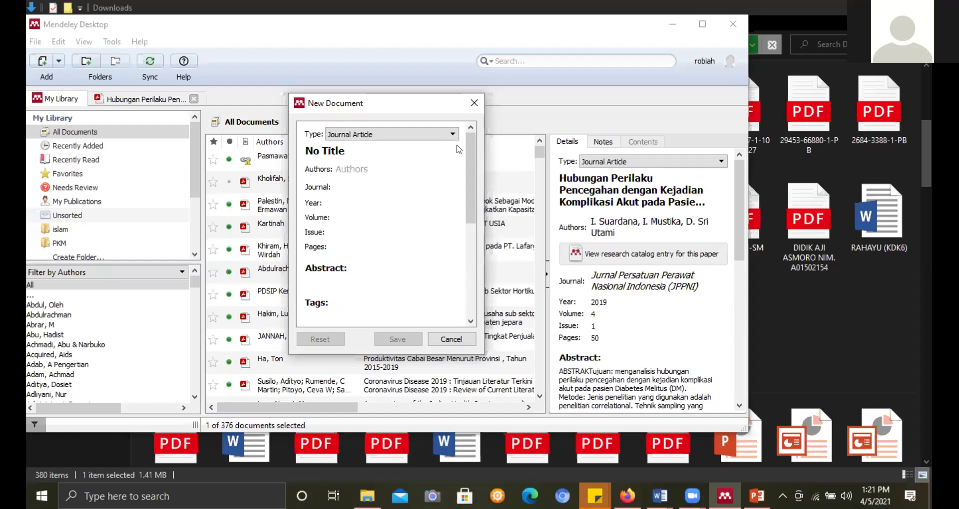
left_click(396, 168)
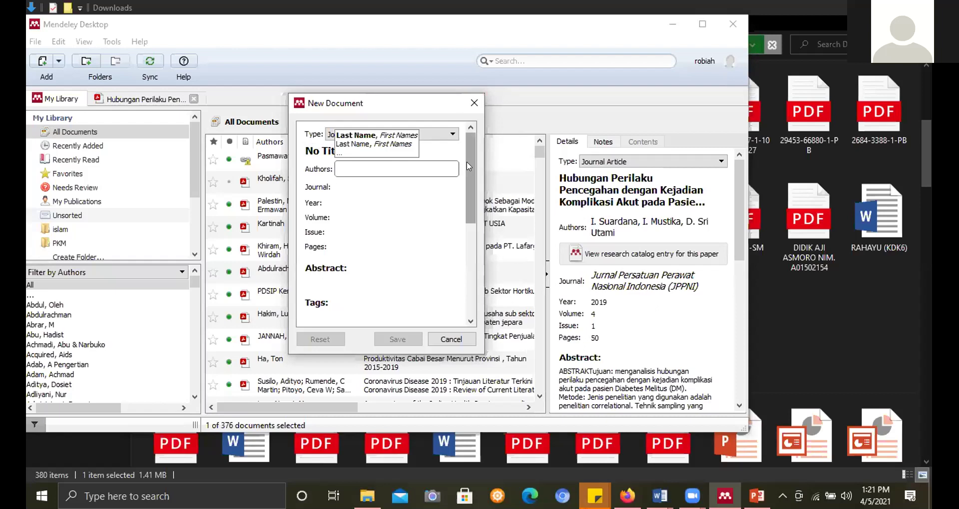
scroll(468, 203, "down", 3)
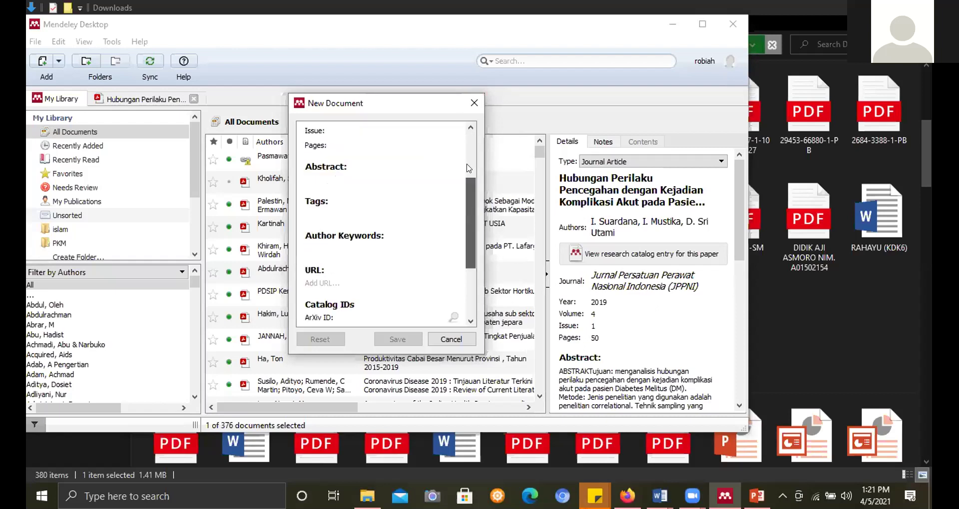
scroll(466, 152, "up", 3)
scroll(466, 152, "up", 1)
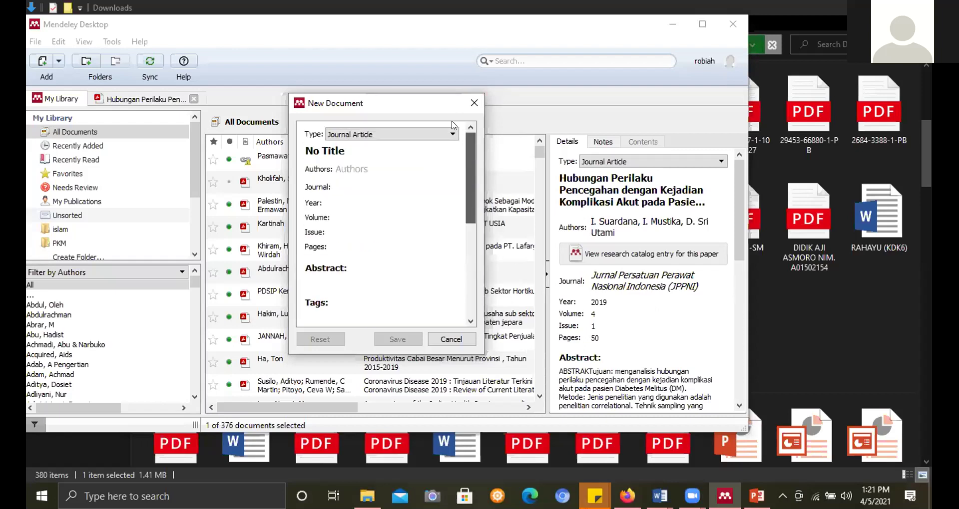
- Look through the available document types for the new entry and close the form without saving
left_click(453, 134)
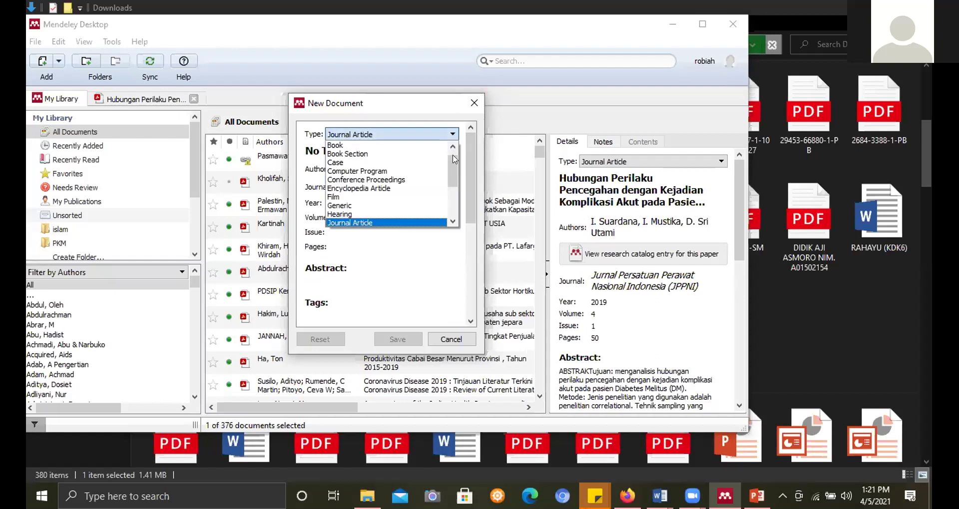
left_click(453, 148)
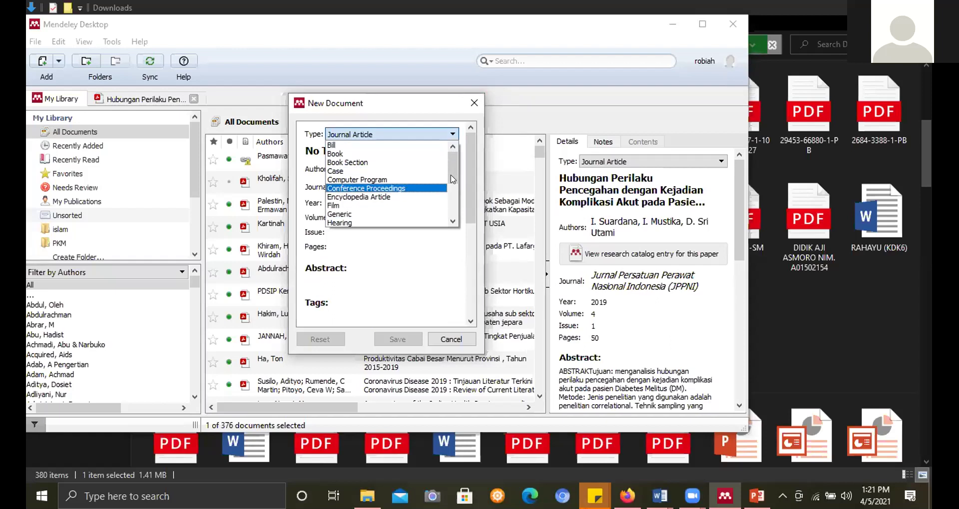
left_click_drag(453, 179, 452, 217)
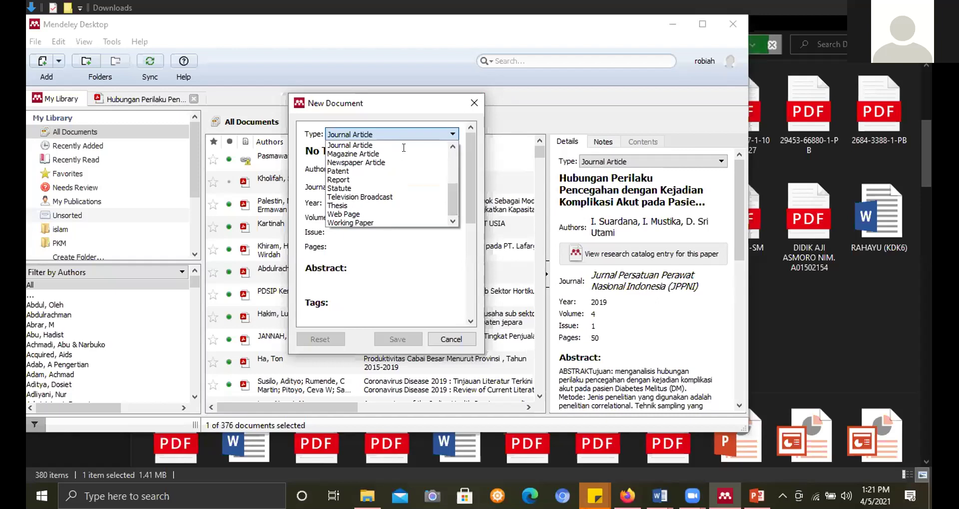
left_click(474, 100)
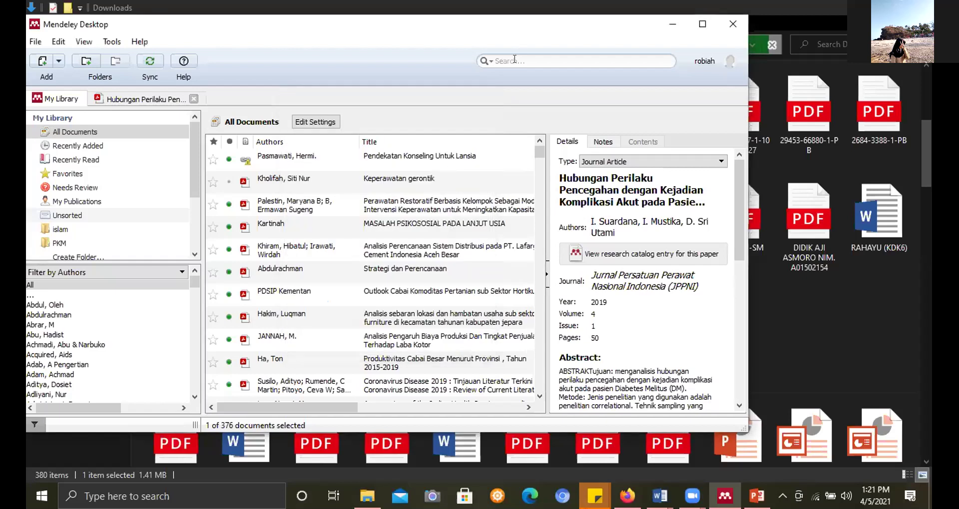
- Search My Library for "diabetes melitus" and look through the matching documents
left_click(535, 60)
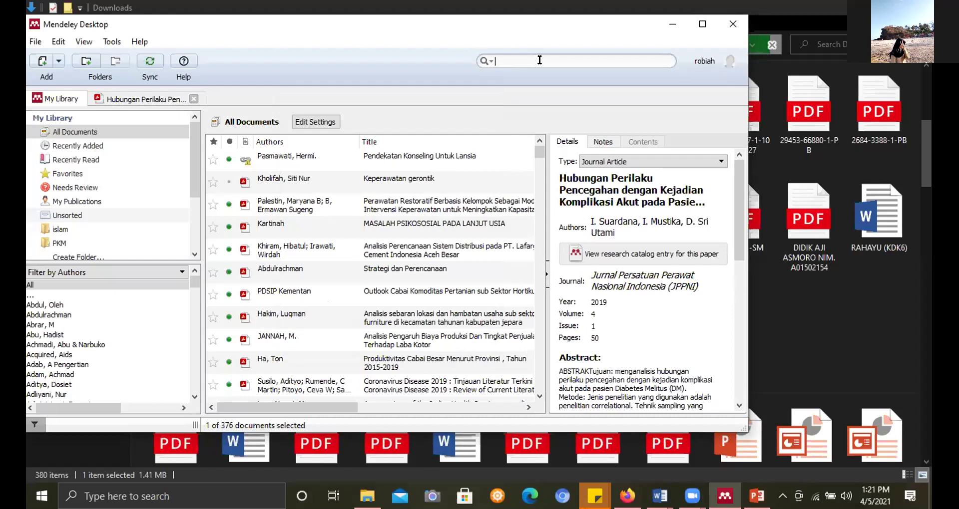
type("diabetes melitul")
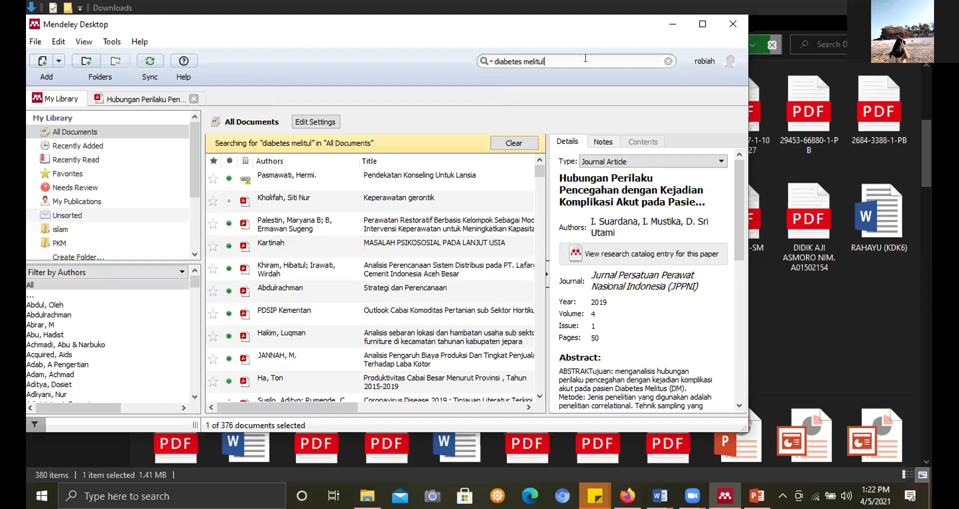
key("BackSpace")
type("s")
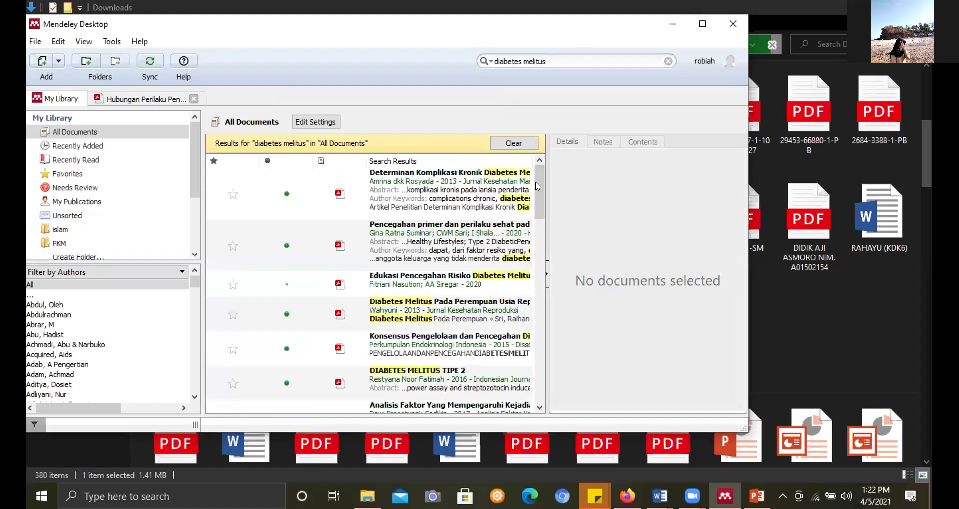
scroll(537, 189, "down", 3)
scroll(533, 247, "up", 2)
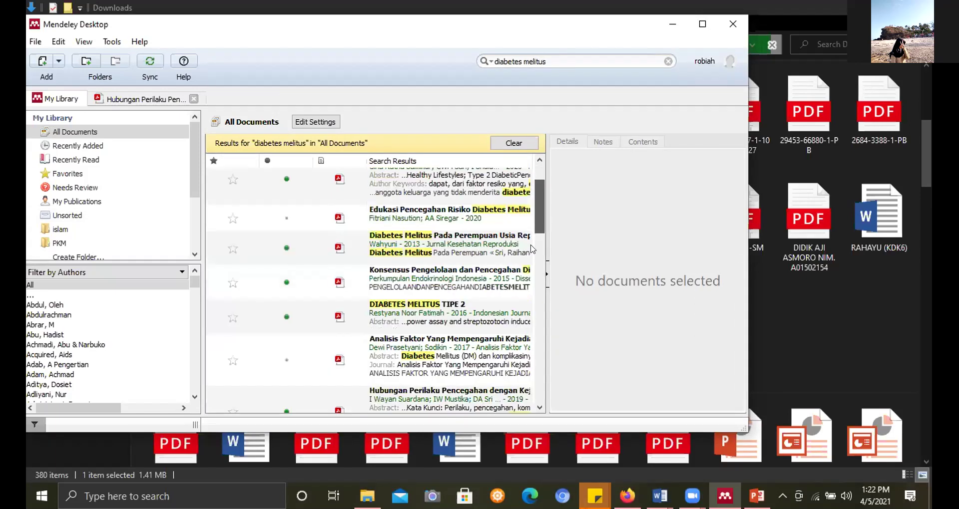
scroll(532, 206, "down", 5)
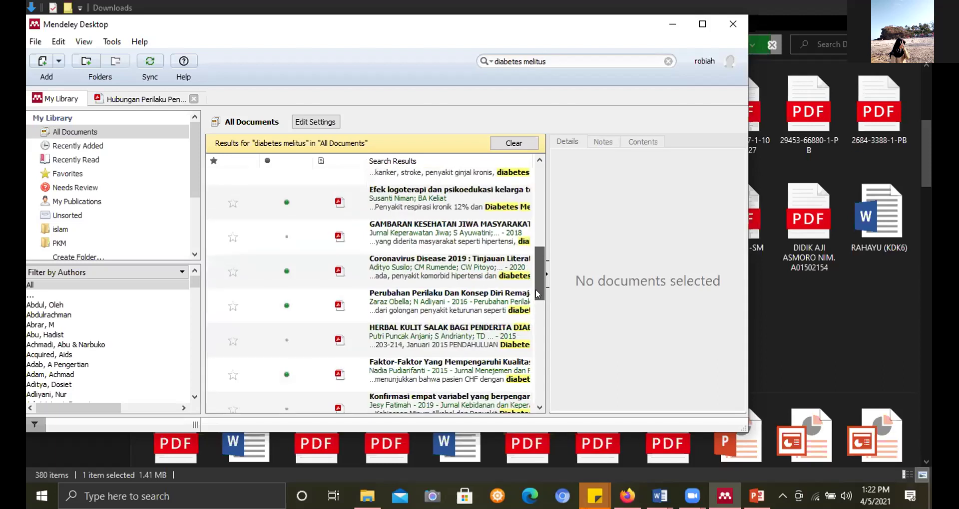
scroll(537, 282, "down", 2)
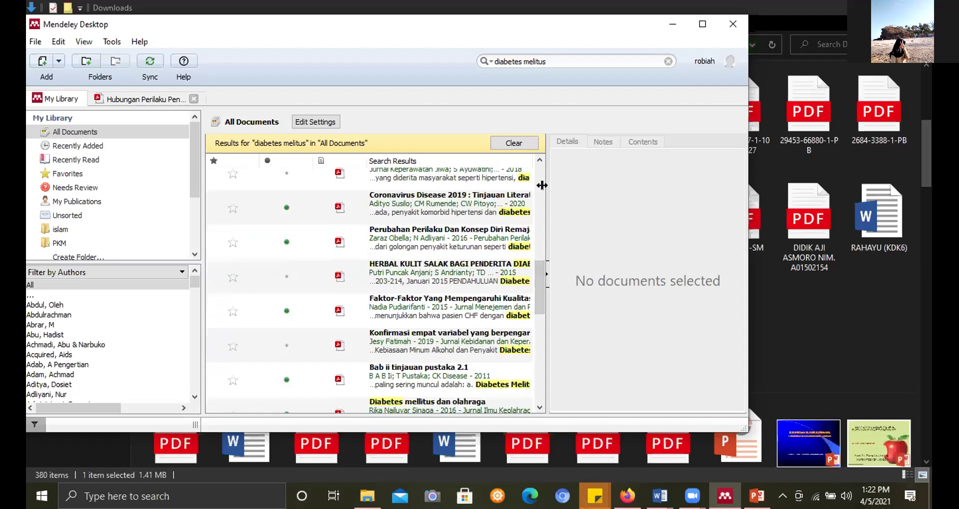
- Clear the library search and go back to the start of the full All Documents list
left_click_drag(542, 185, 624, 132)
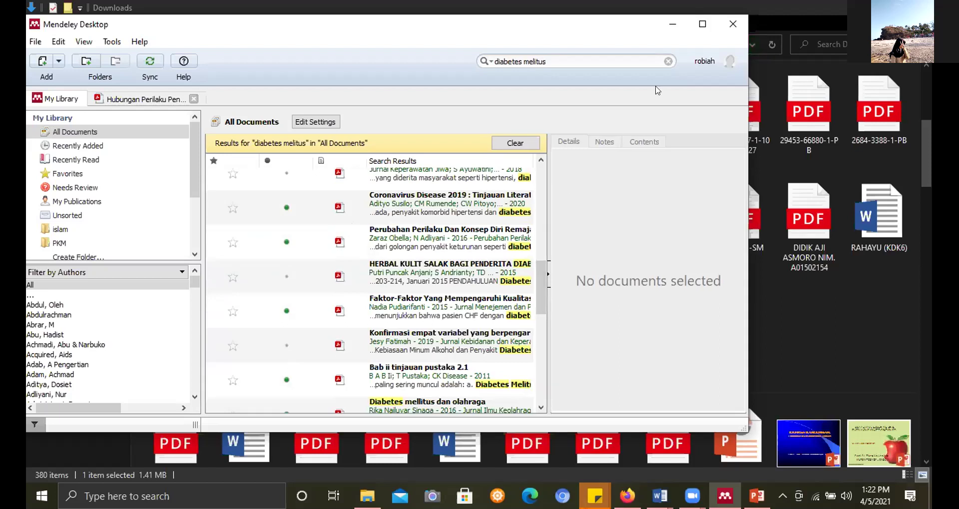
left_click(661, 62)
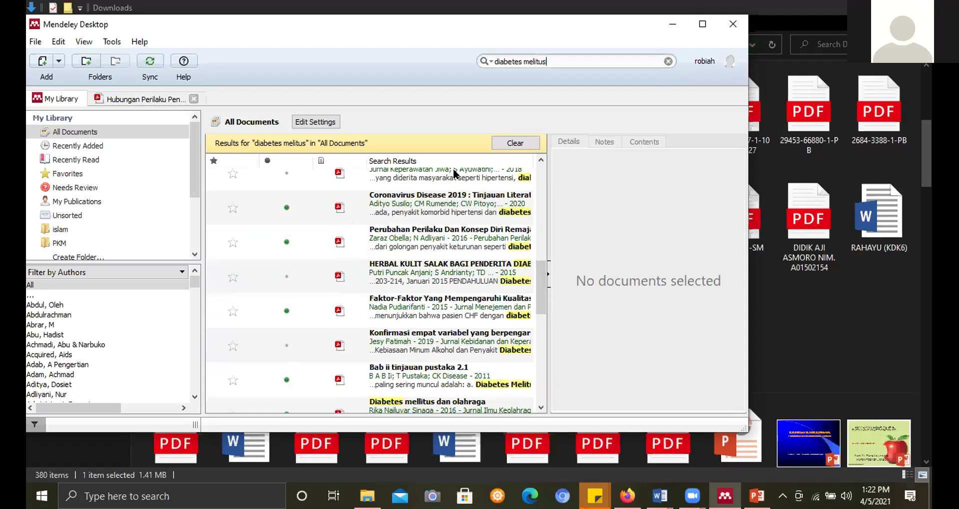
left_click(540, 150)
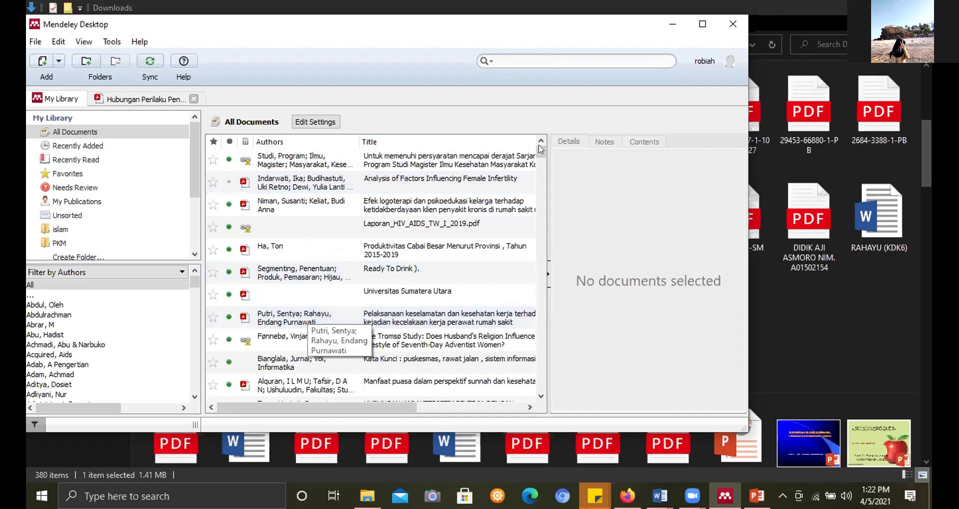
- Open the document "Universitas Muhammadiyah Jember Kartu Ujian Tengah Semester", view it, and close it to return to My Library
scroll(541, 165, "down", 1)
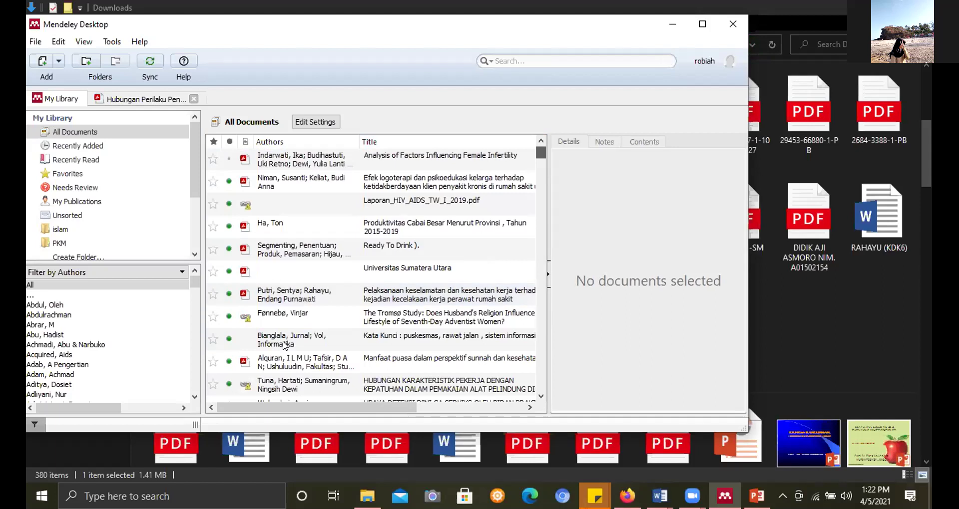
scroll(250, 231, "down", 5)
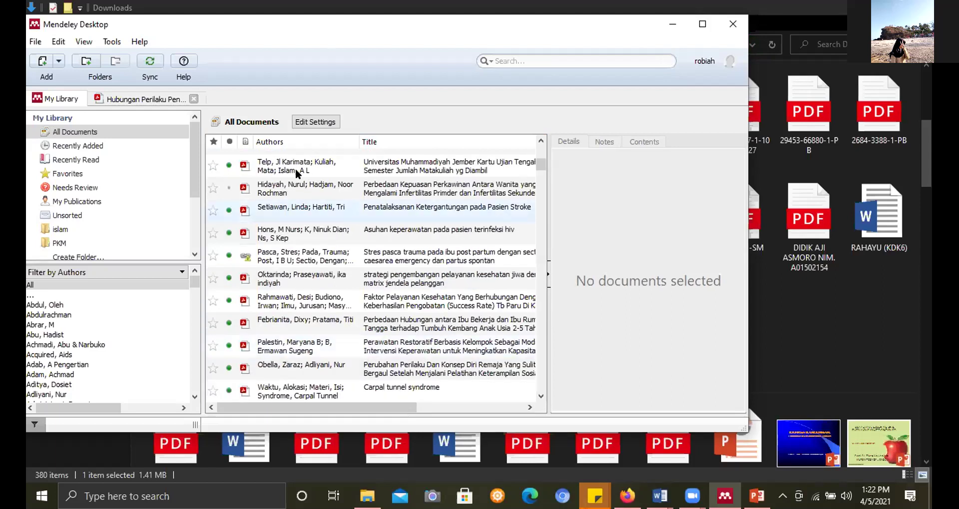
double_click(295, 169)
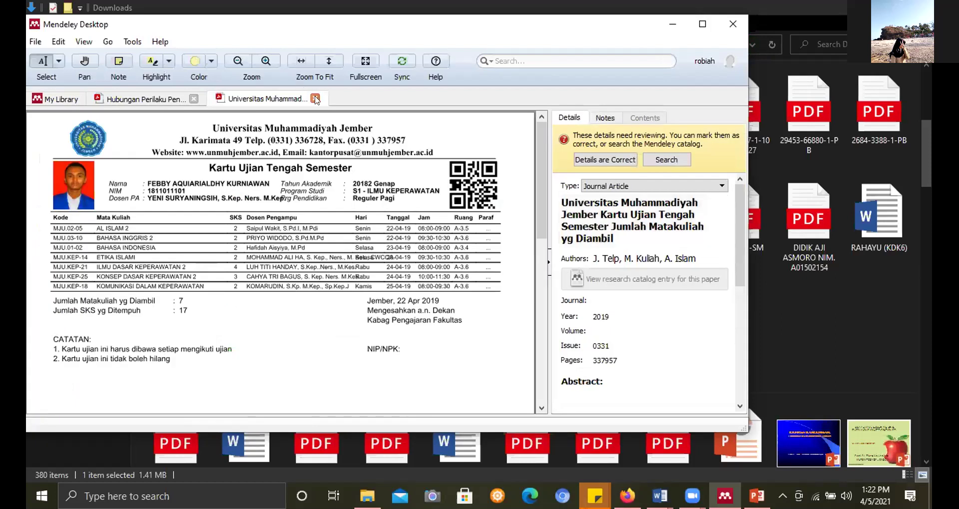
left_click(315, 99)
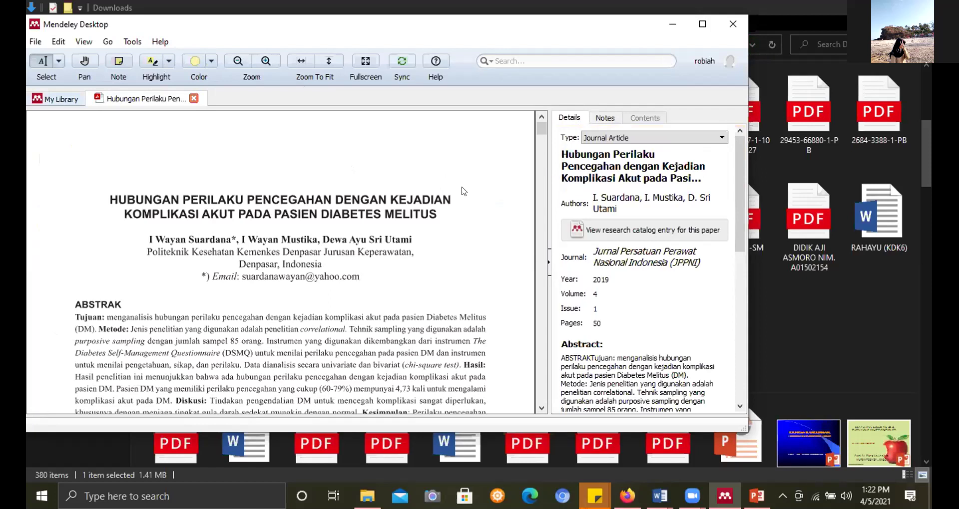
key("ctrl+Tab")
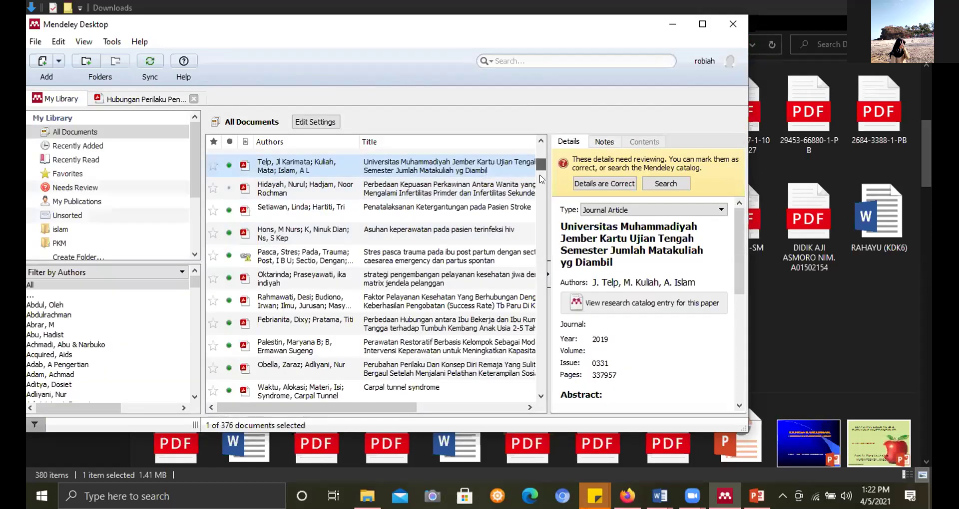
- Open the document "Acquired Immunodeficiency Sindrom /", examine the last-name and first-name format of its authors, and return to My Library
left_click_drag(542, 168, 542, 179)
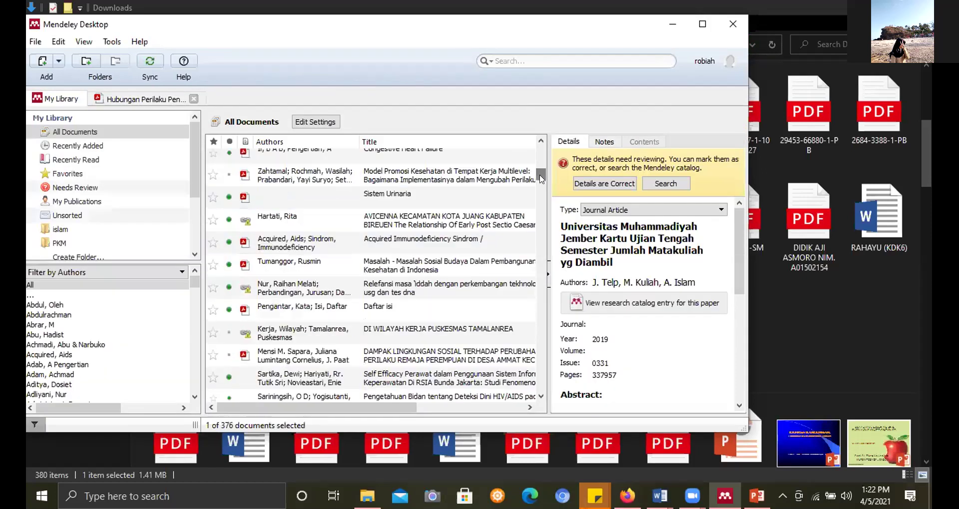
left_click(351, 241)
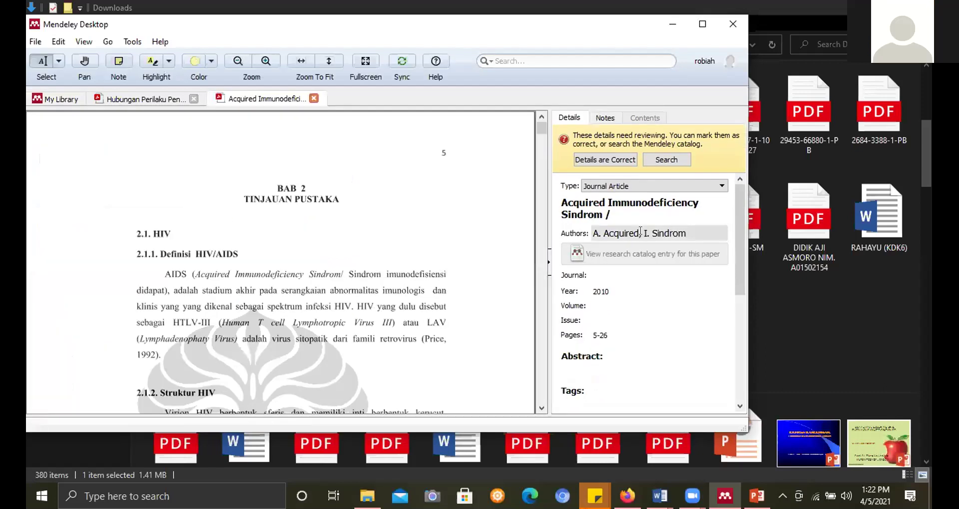
left_click(679, 233)
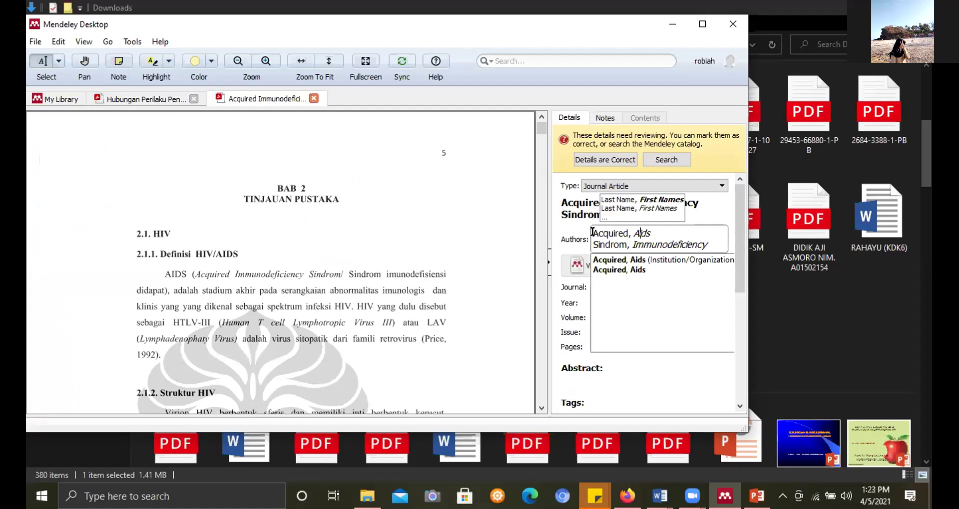
left_click_drag(592, 231, 709, 242)
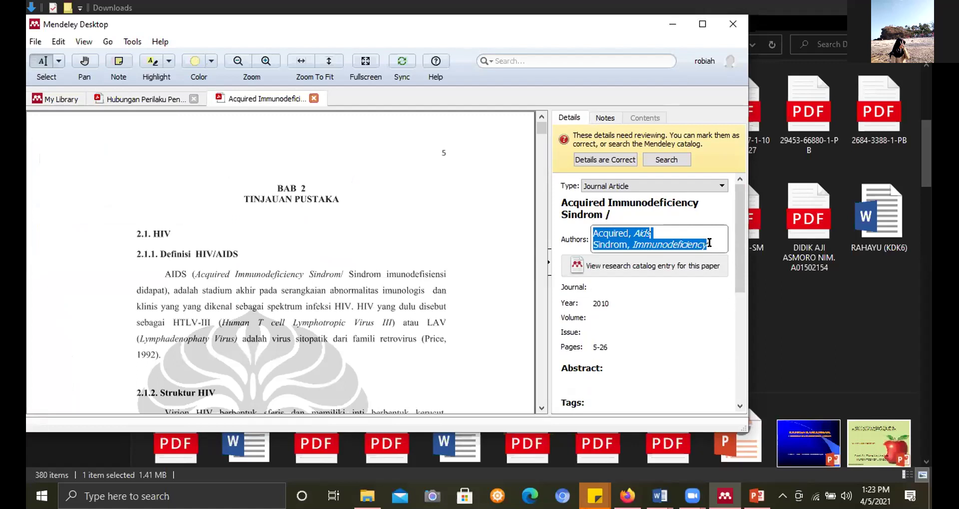
left_click(652, 231)
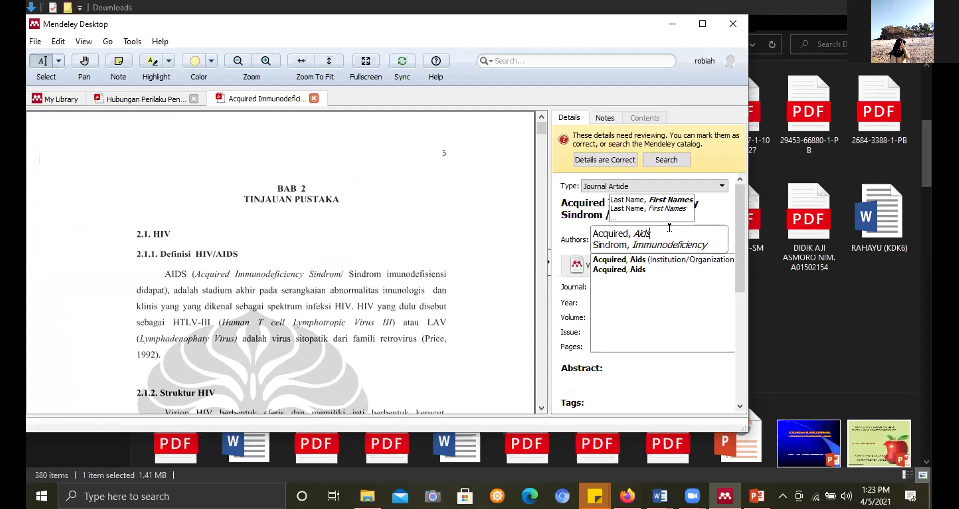
key("Home")
key("End")
left_click(205, 255)
left_click(44, 98)
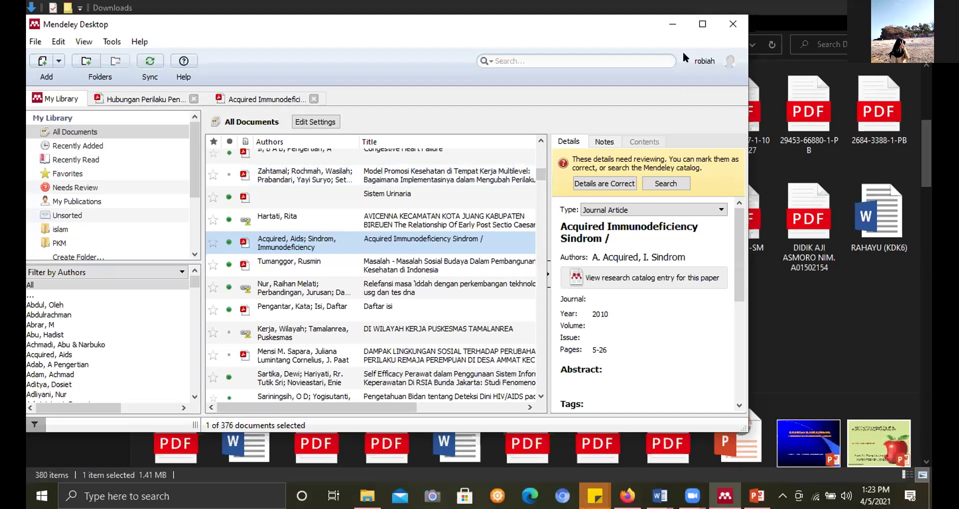
- Switch to Word's Document2 and show the reference tools that include the Mendeley citation options
left_click(672, 27)
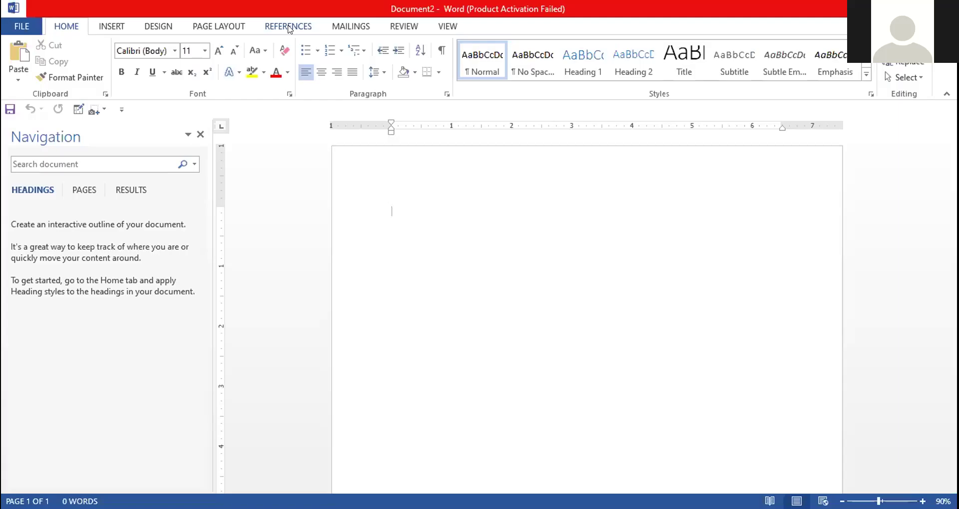
left_click(288, 27)
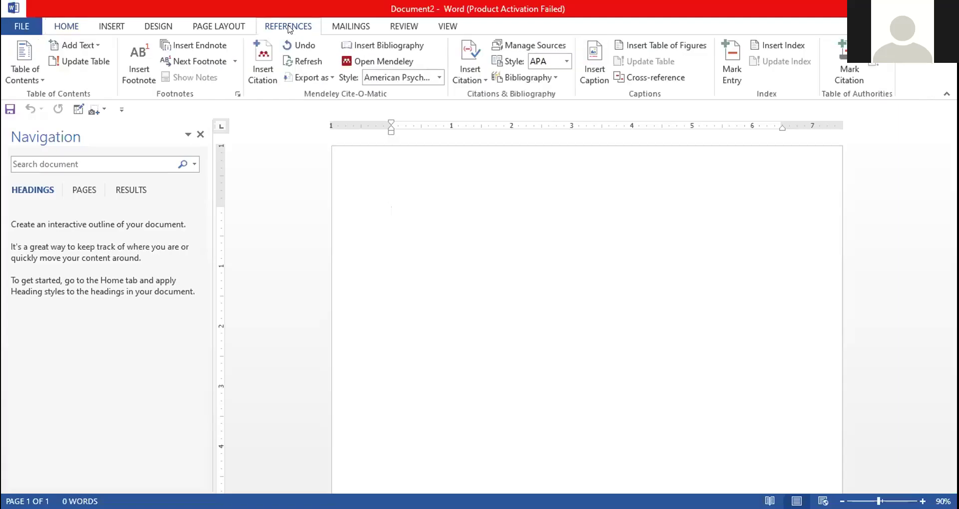
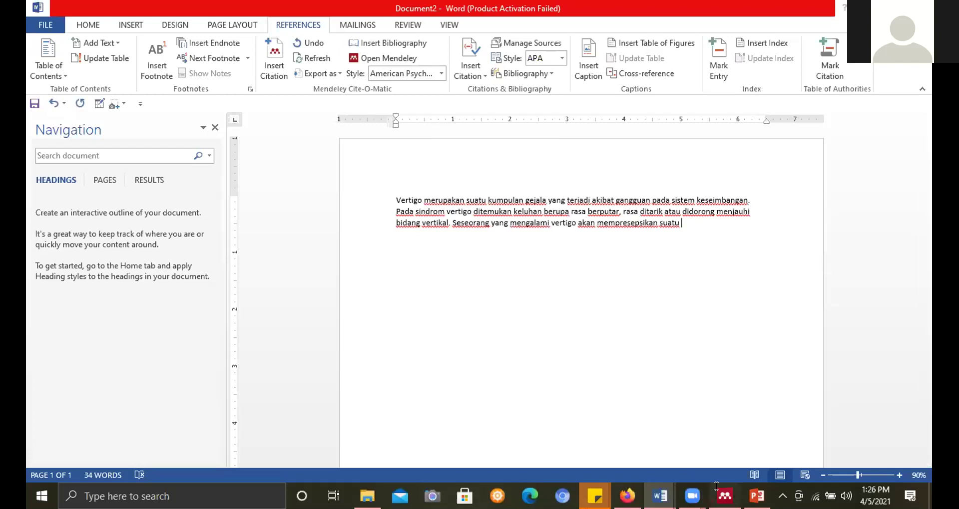
- After checking the vertigo article in Mendeley, insert a citation after the Word paragraph by searching My Library for "mell" and picking "Keperawatan gerontik"
key("alt+Tab")
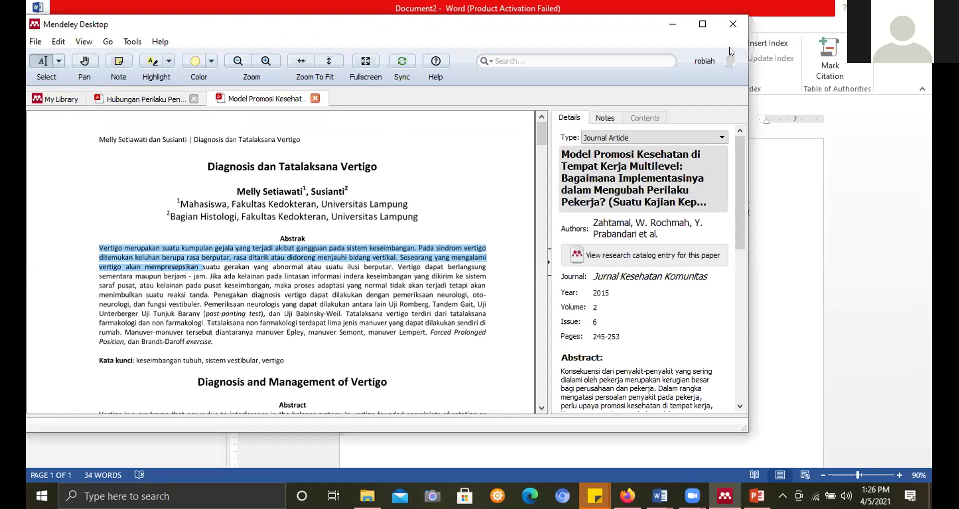
key("alt+Tab")
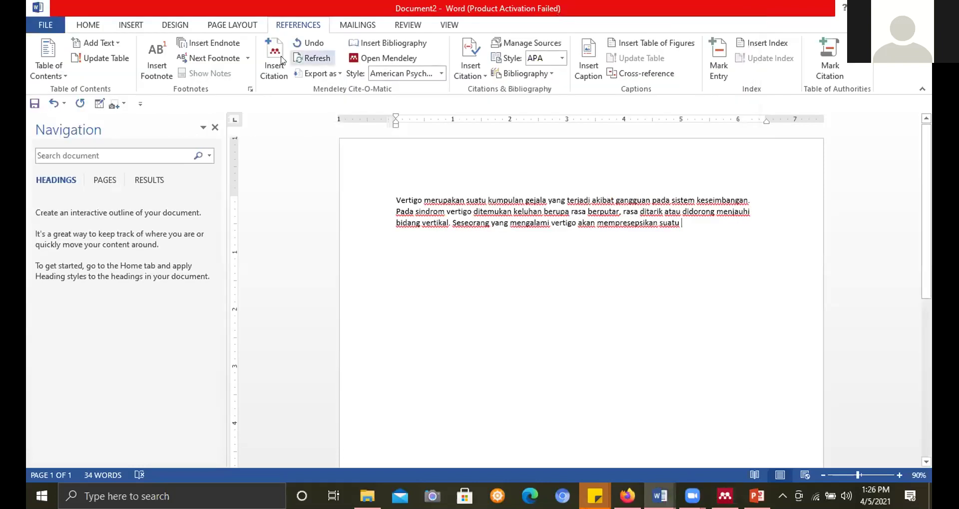
left_click(274, 60)
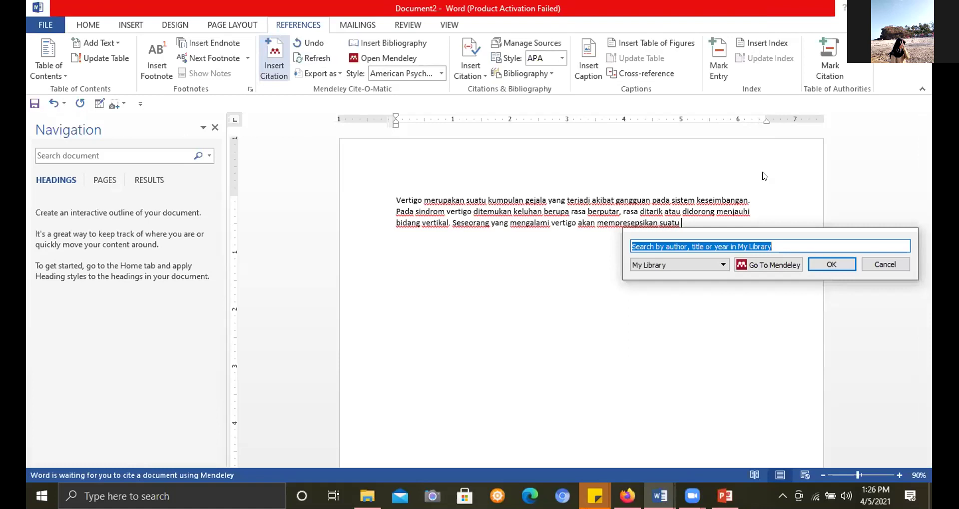
type("m")
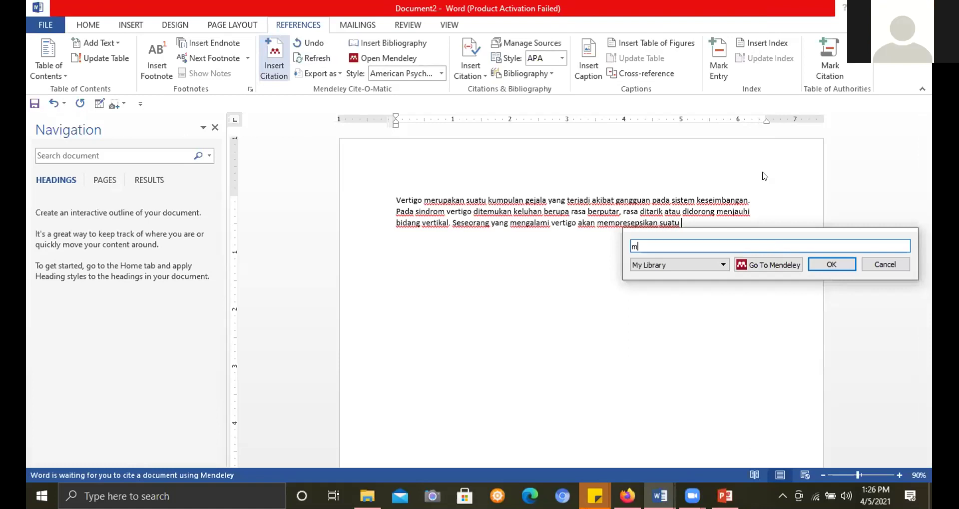
type("e")
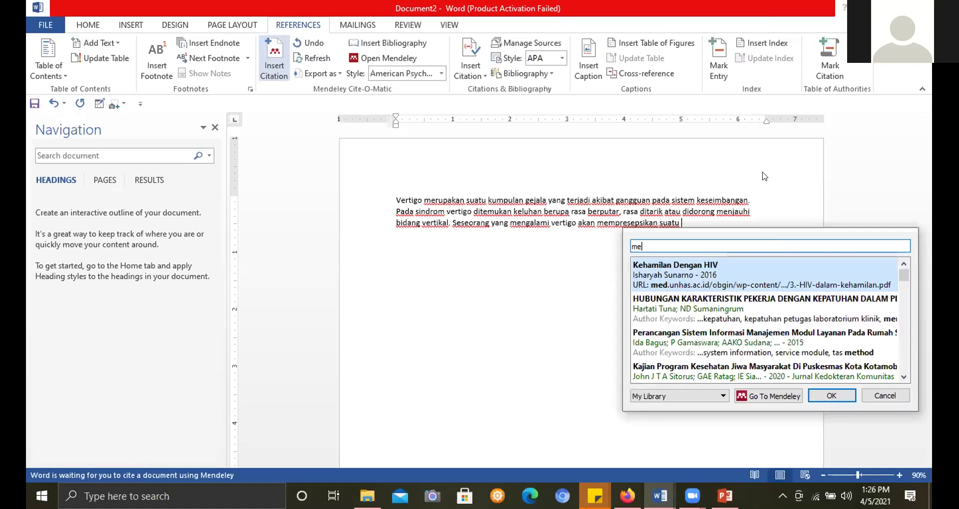
type("ll")
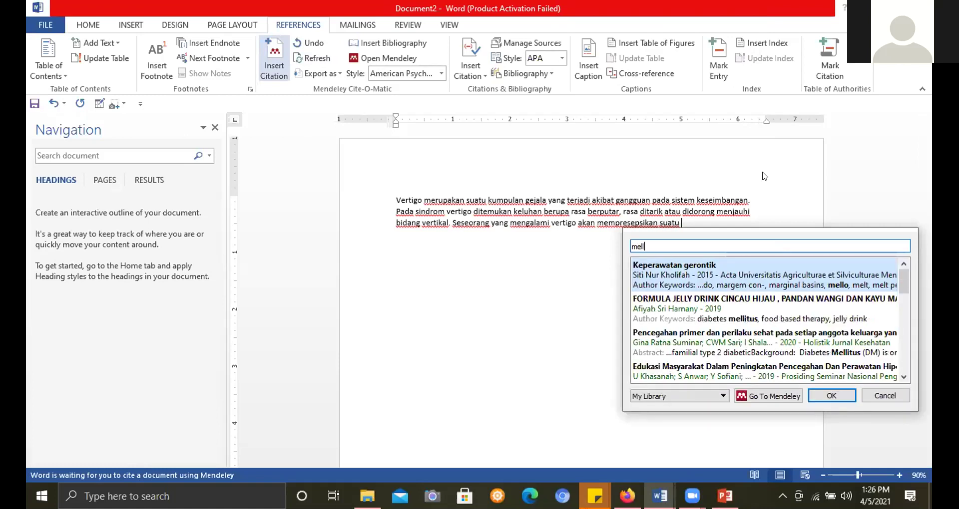
key("Return")
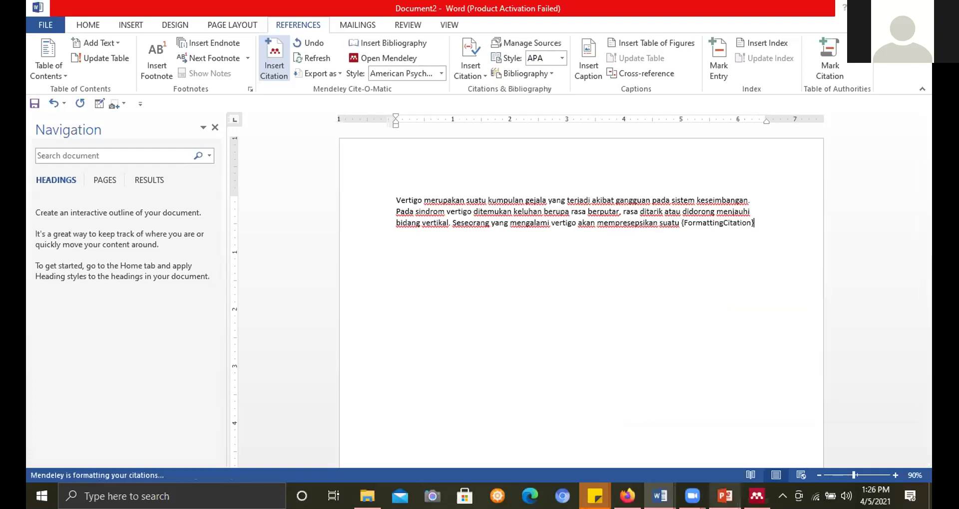
- Delete the citation at the end of the vertigo paragraph in Document2 and return to the source article in Mendeley Desktop
key("alt+Tab")
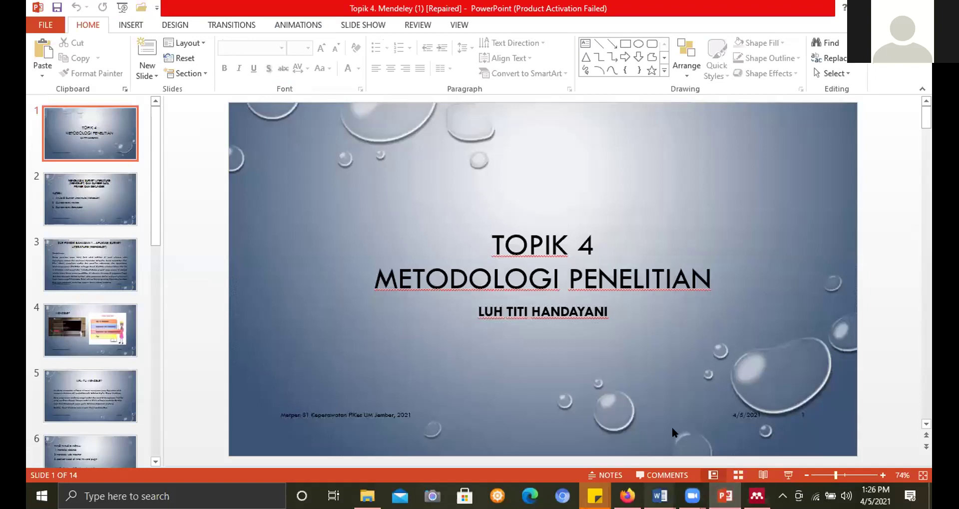
mouse_move(660, 496)
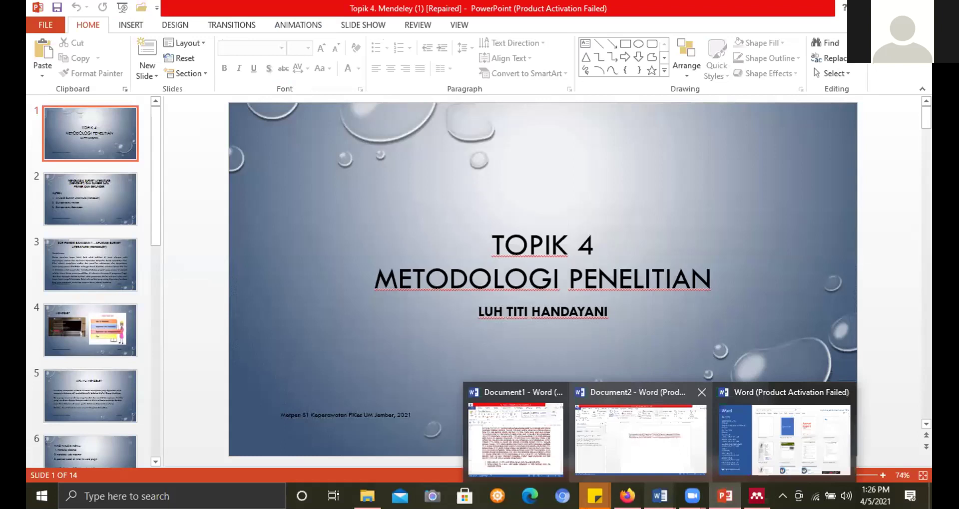
left_click(643, 440)
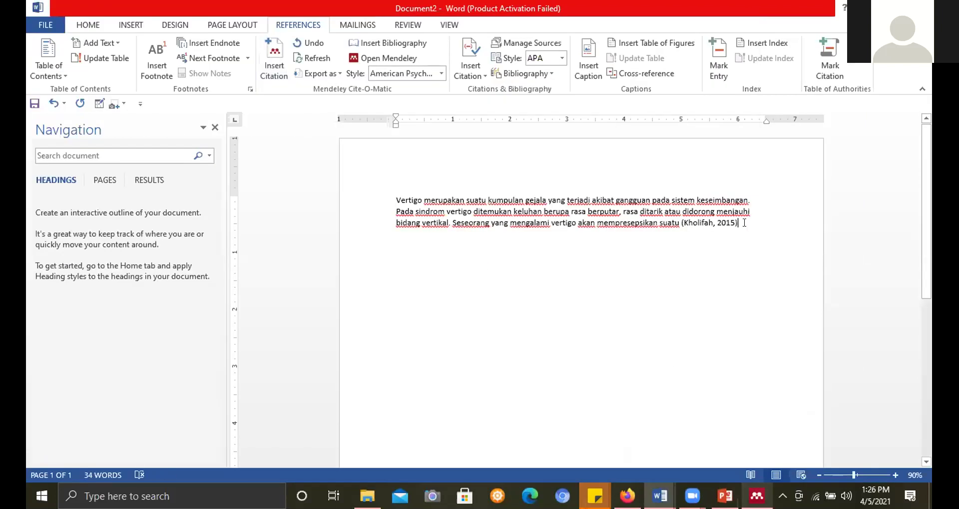
key("BackSpace")
key("BackSpace")
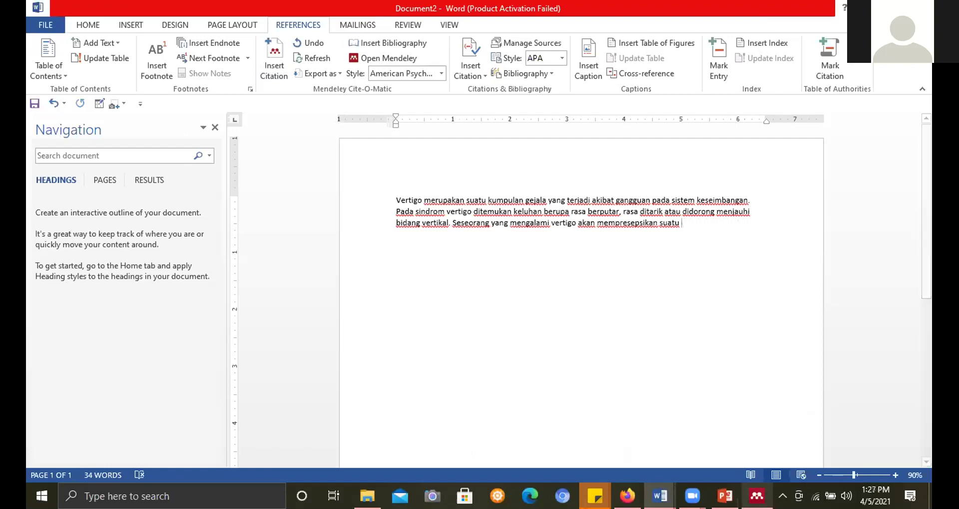
key("alt+Tab")
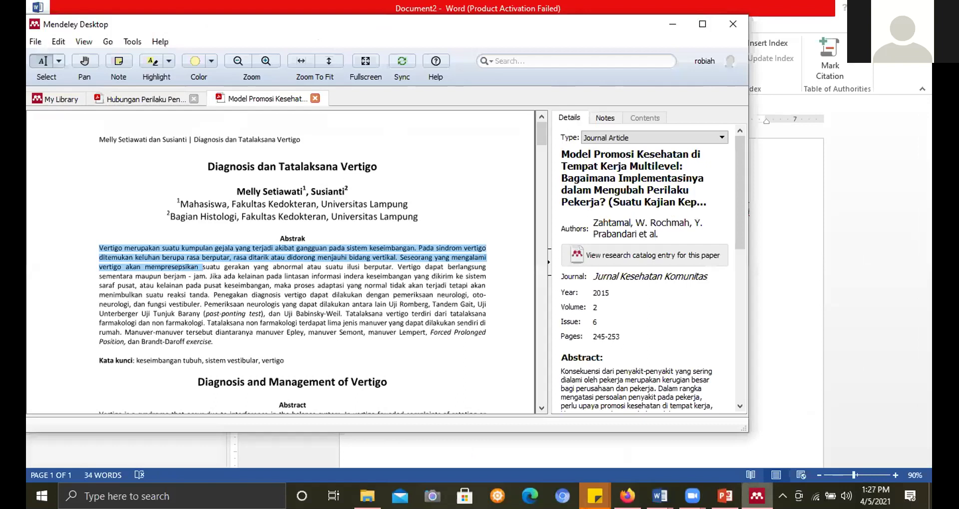
- In Word's Document2, cite "Model Promosi Kesehatan di Tempat Kerja Multilevel" at the end of the vertigo paragraph by searching My Library for "model promosi"
key("alt+Tab")
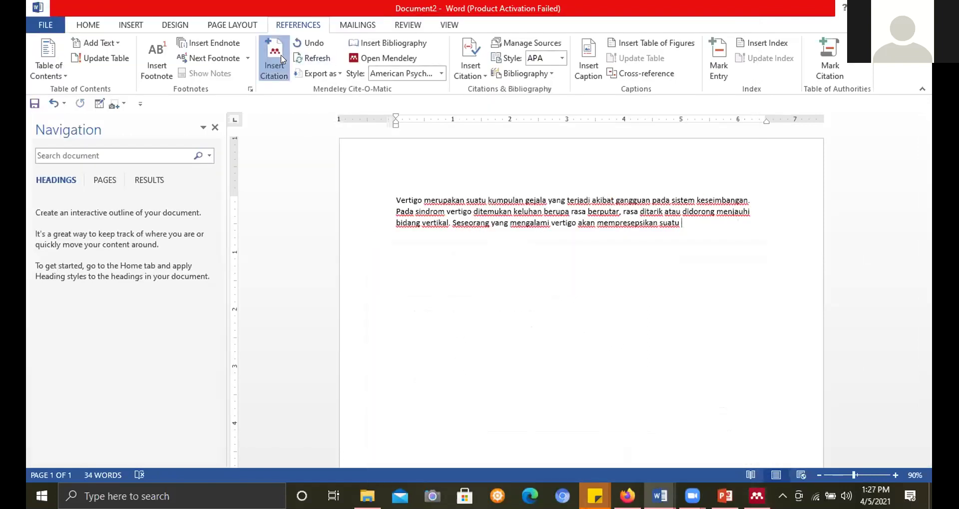
left_click(274, 60)
type("model")
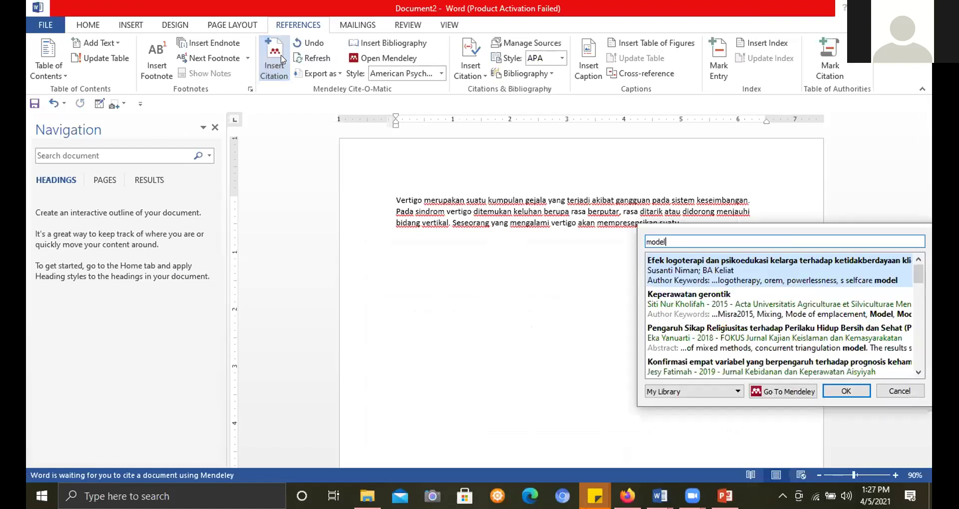
type(" promosi")
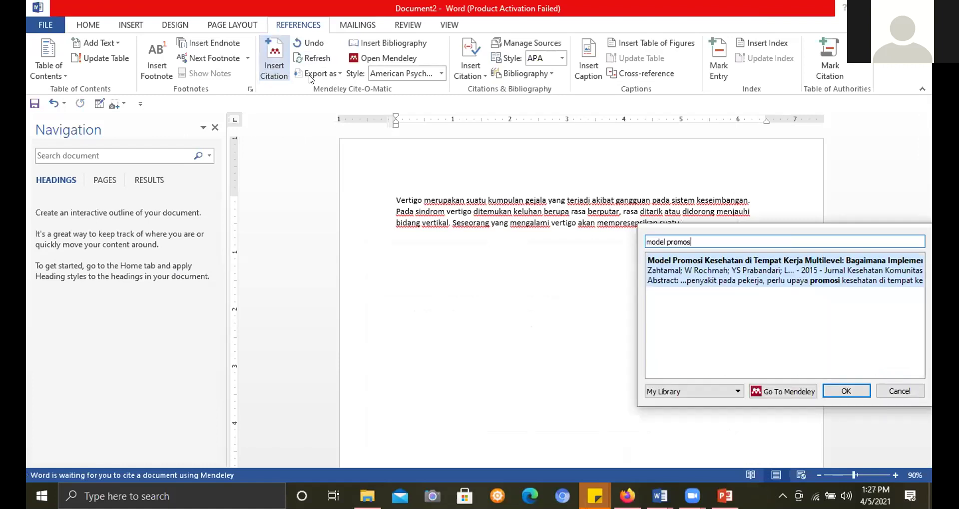
left_click(669, 280)
left_click(829, 260)
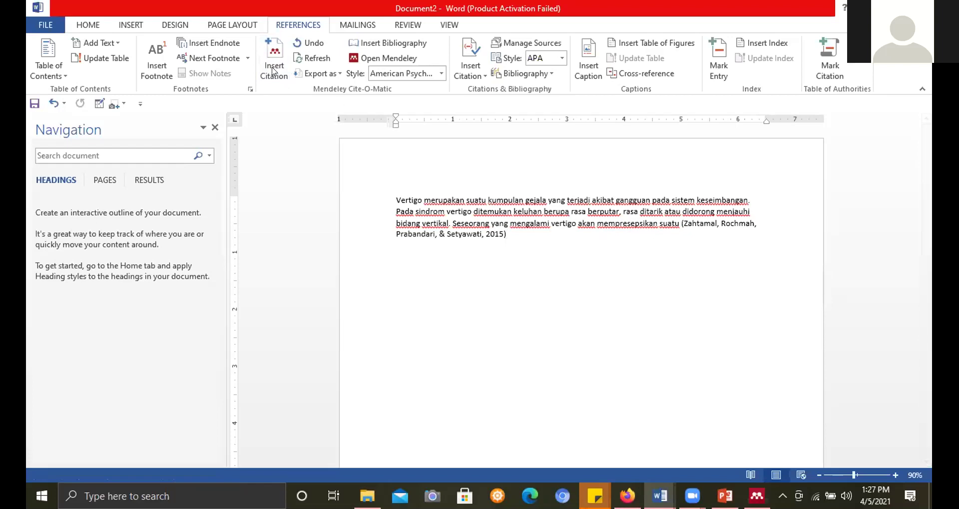
- Add the heading "Daftar pustaka" below the vertigo paragraph and insert the Mendeley bibliography under it
key("alt+m")
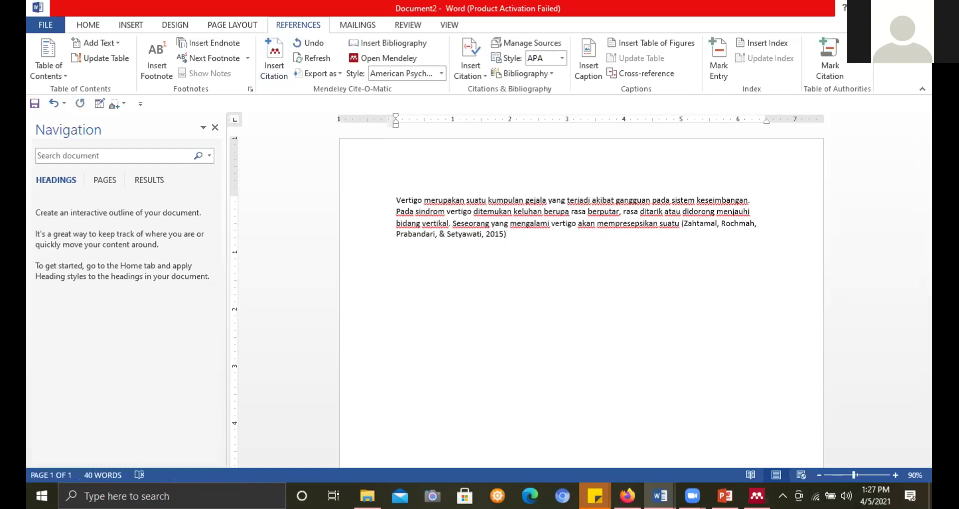
type("Daftar pustaka")
key("Return")
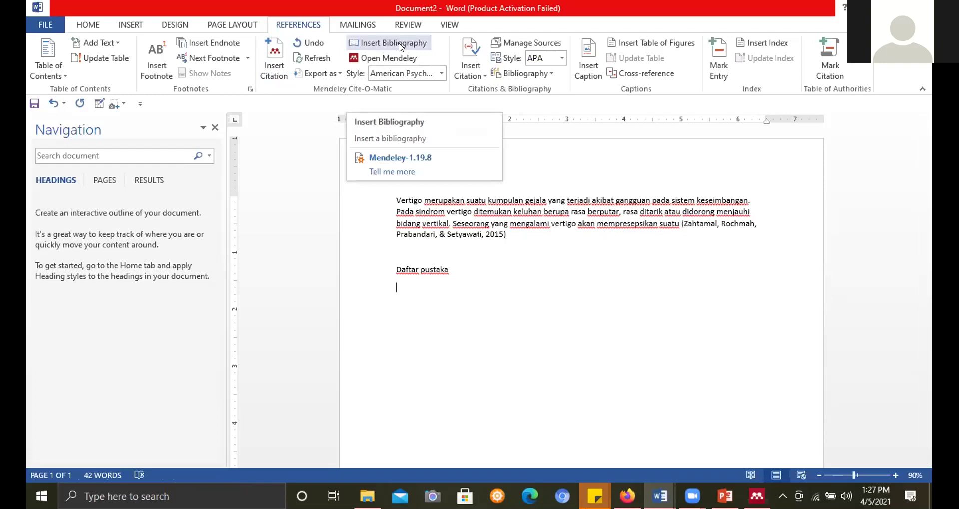
left_click(401, 47)
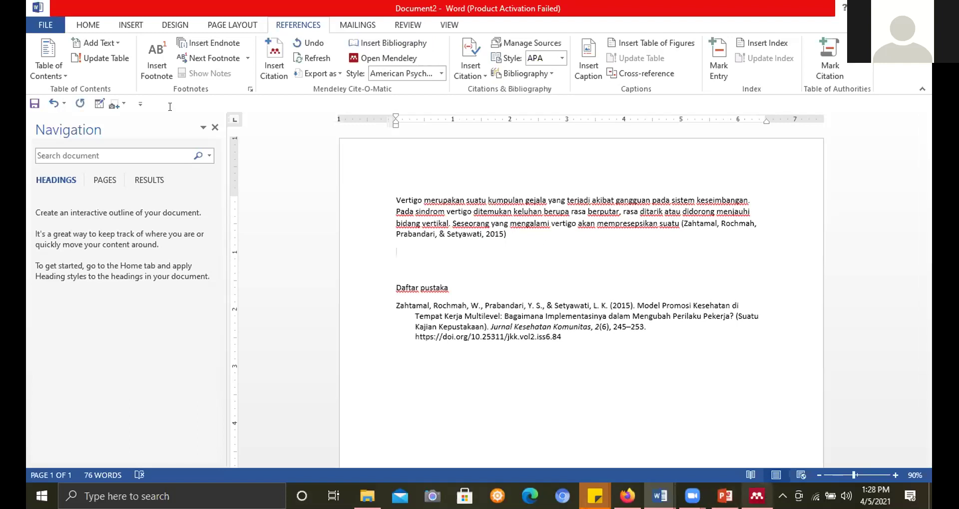
- Copy the English title from Mendeley's "Hubungan Perilaku Pencegahan" article into Document2 above "Daftar pustaka", ending at "Diabetes"
key("alt+Tab")
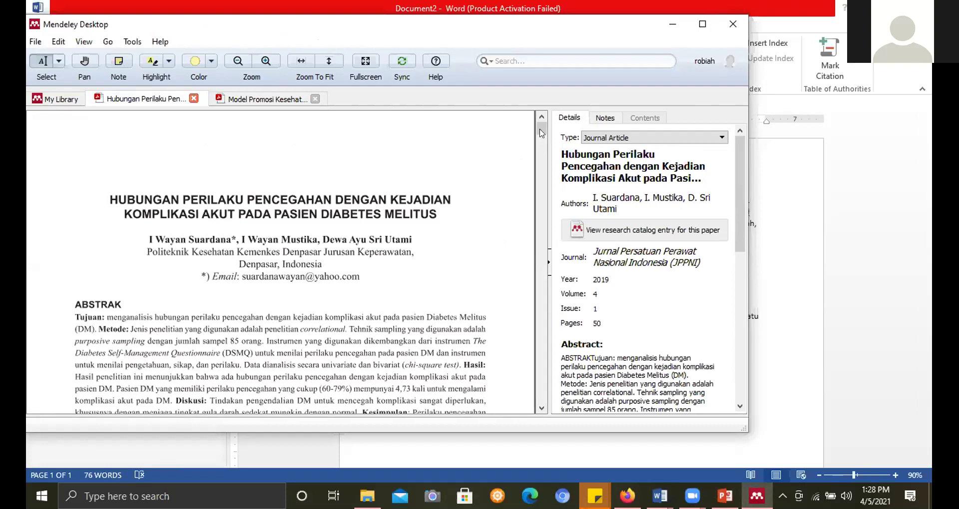
left_click_drag(541, 133, 541, 141)
left_click_drag(75, 202, 200, 212)
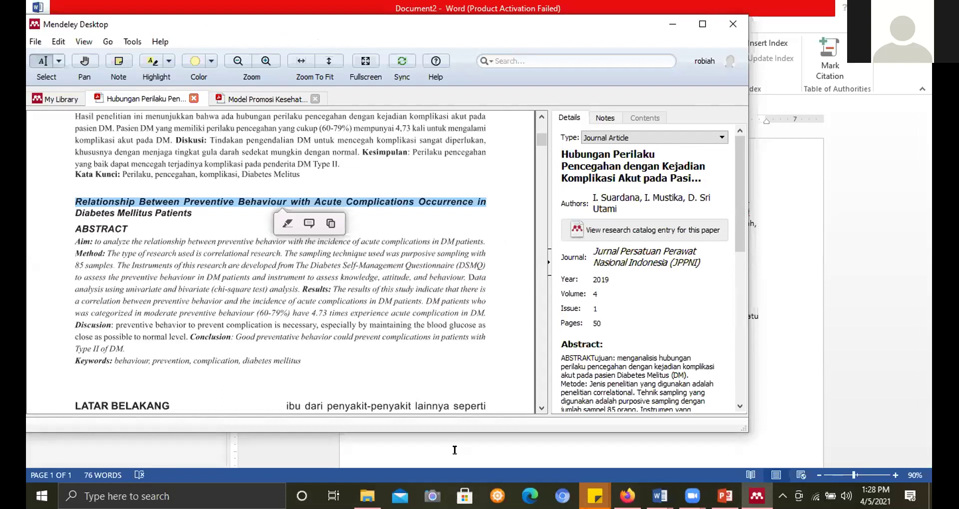
key("alt+Tab")
type("Relationship Between Preventive Behaviour with Acute Complications Occurrence in Diabetes")
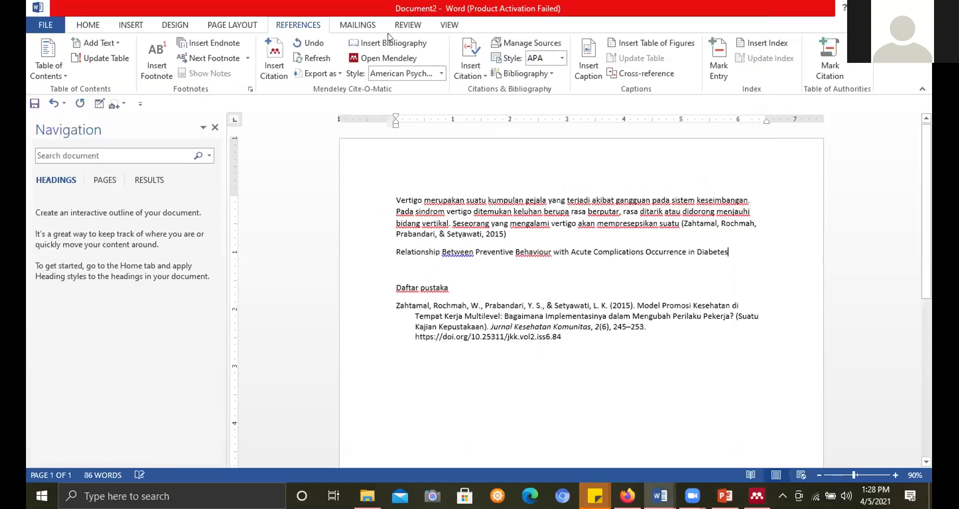
- Cite "Faktor-Faktor yang Berhubungan dengan Pemanfaatan Pelayanan Kesehatan" after the pasted title by searching for "hubungan perilaku kese", and check the bibliography
left_click(273, 53)
type("h")
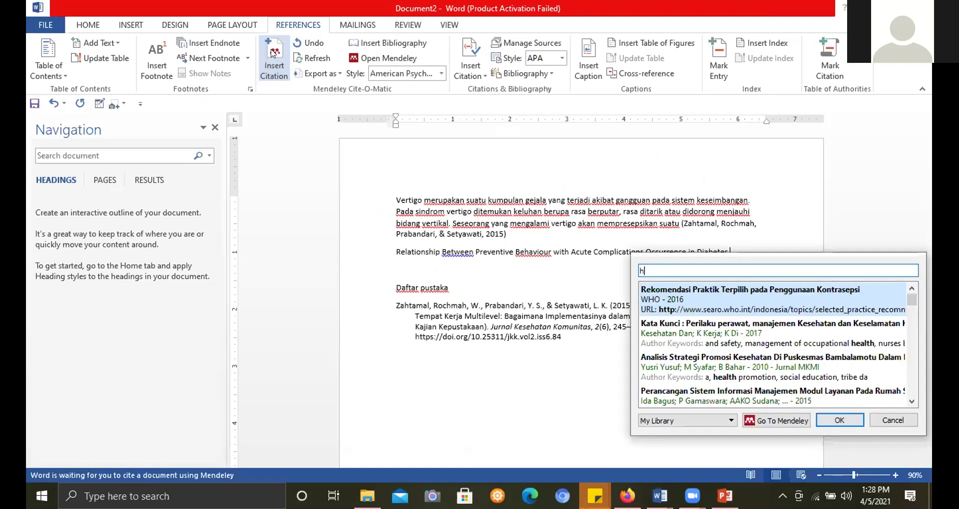
type("ubungan pe")
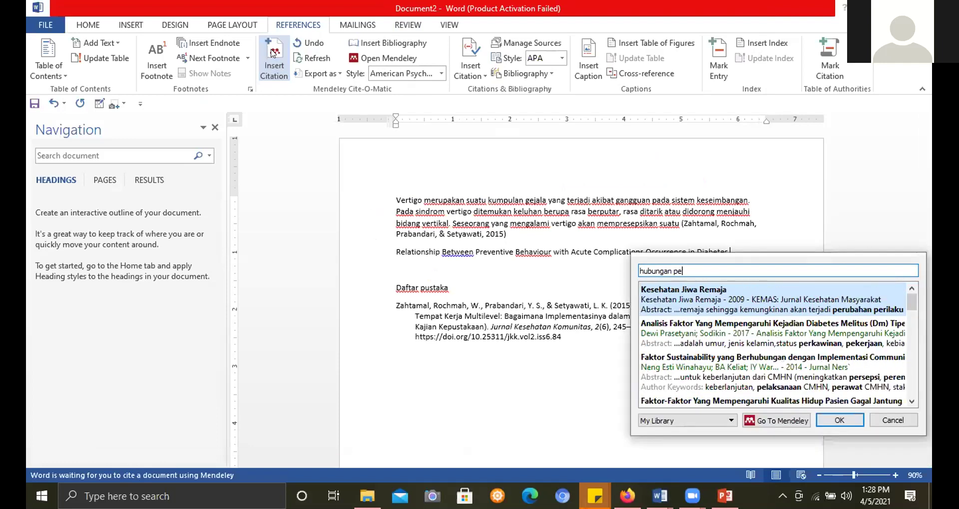
type("ri")
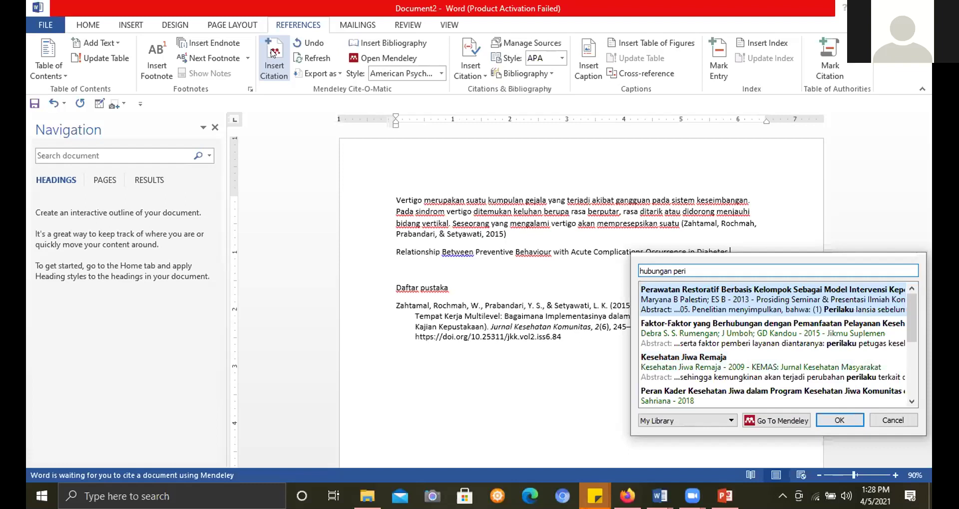
type("laku ke")
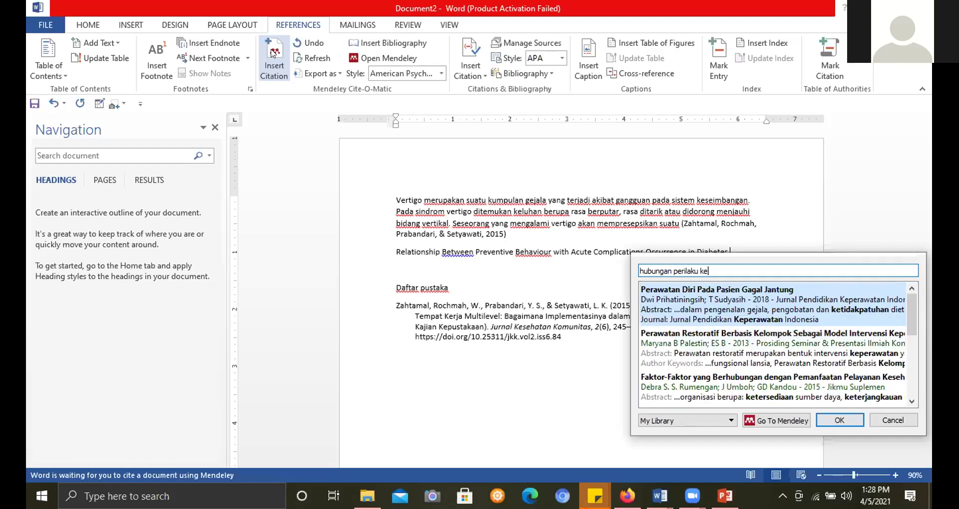
type("d")
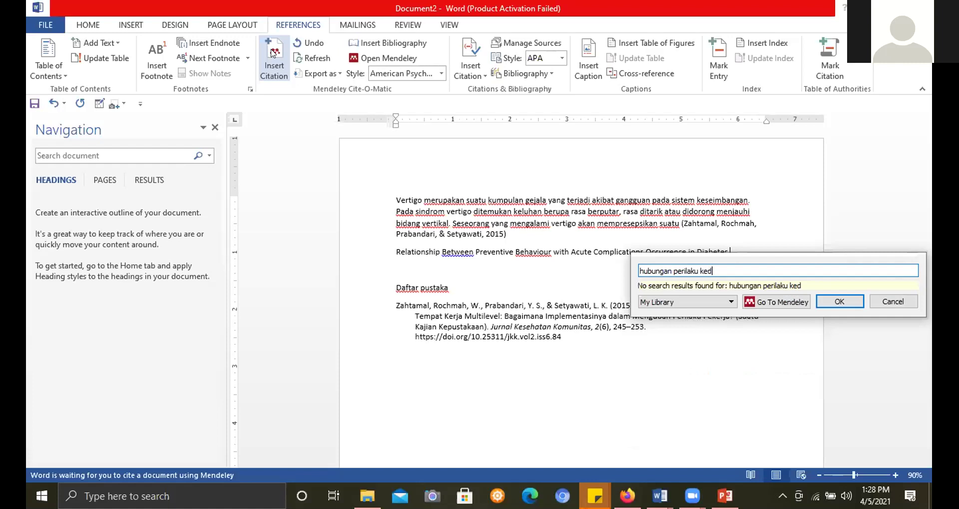
key("BackSpace")
type("se")
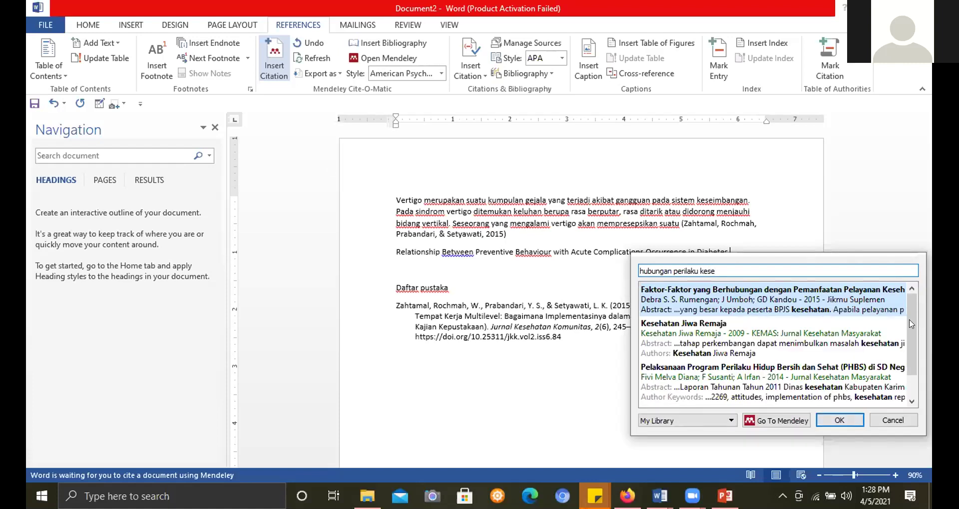
scroll(896, 365, "down", 1)
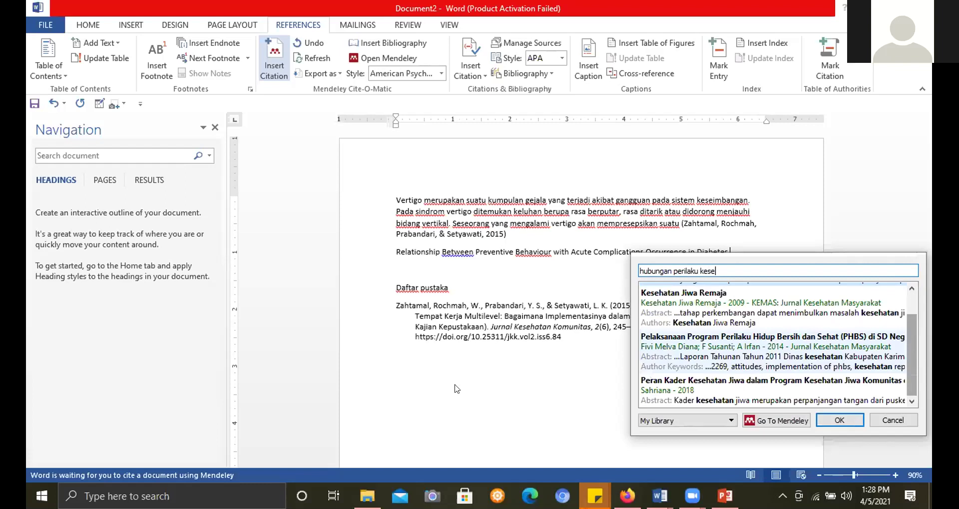
key("Return")
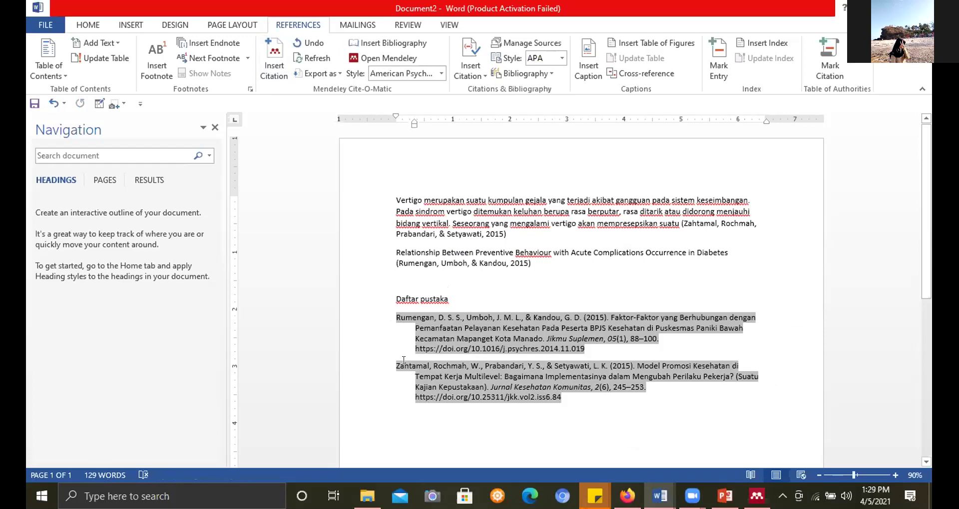
left_click(394, 318)
key("Down")
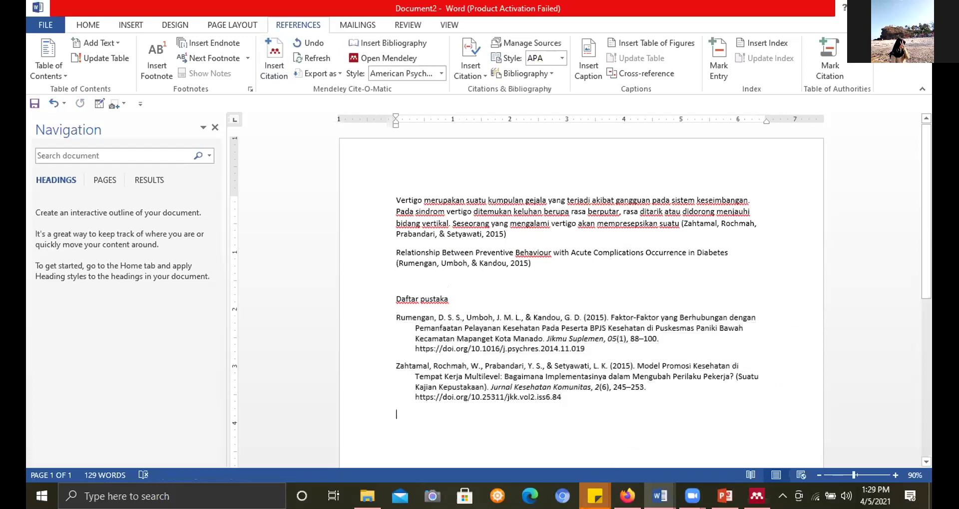
- Switch to Firefox, search for "download mendeley web importer" in a new tab, and open the "Web Importer | Mendeley" result
mouse_move(624, 483)
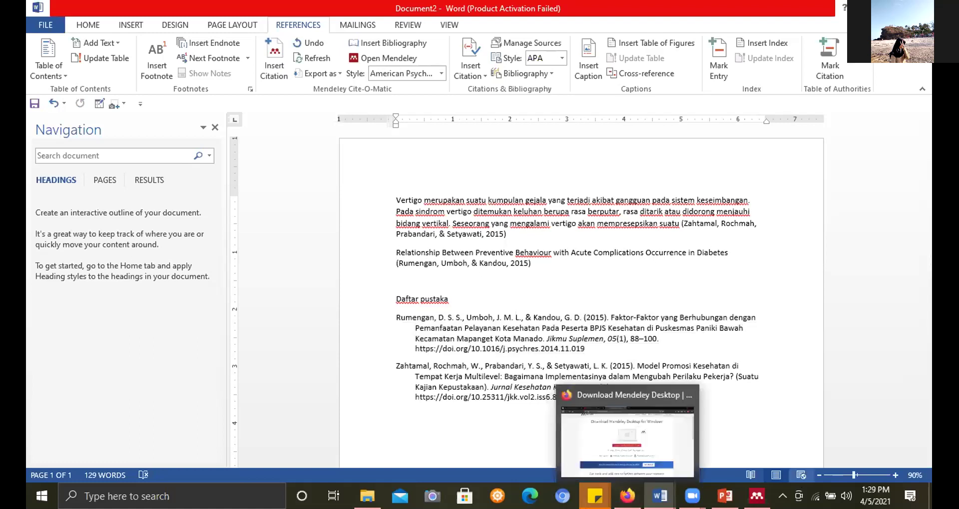
mouse_move(757, 496)
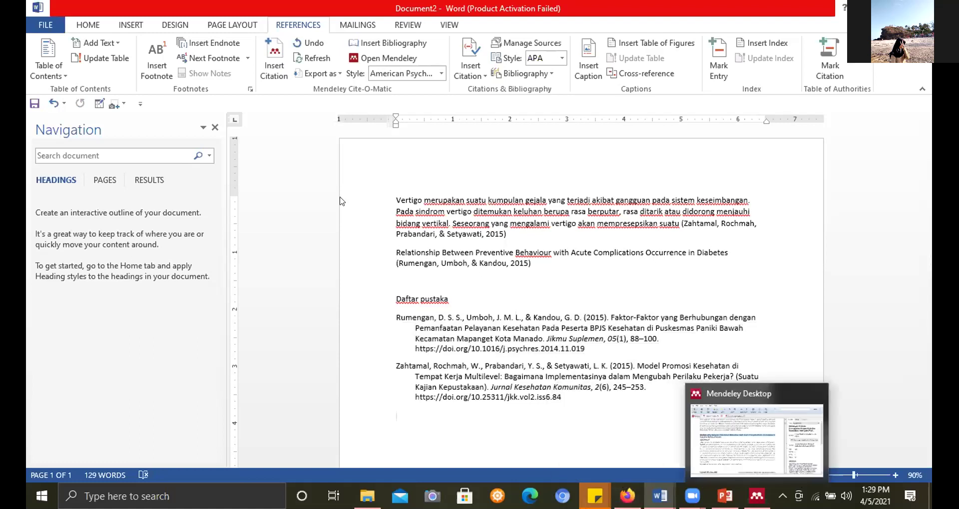
key("alt+Tab")
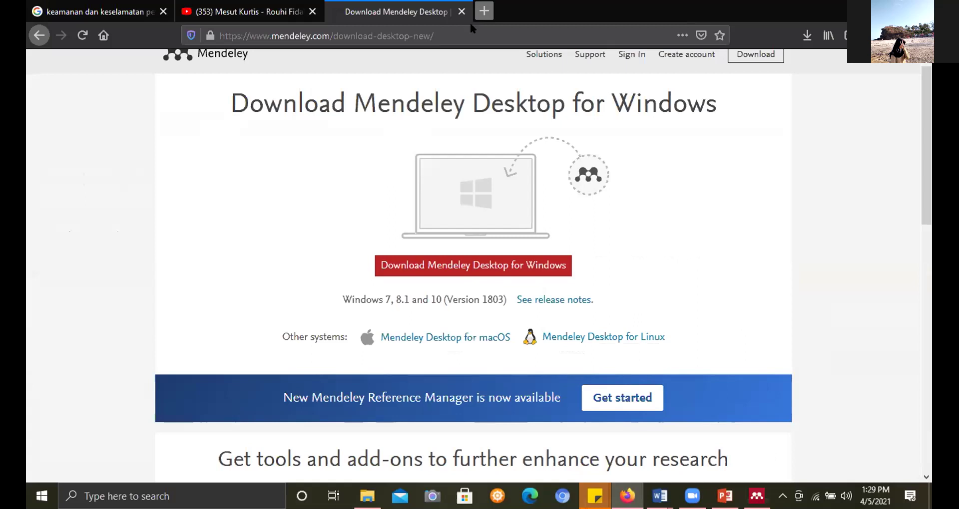
key("ctrl+t")
type("mend")
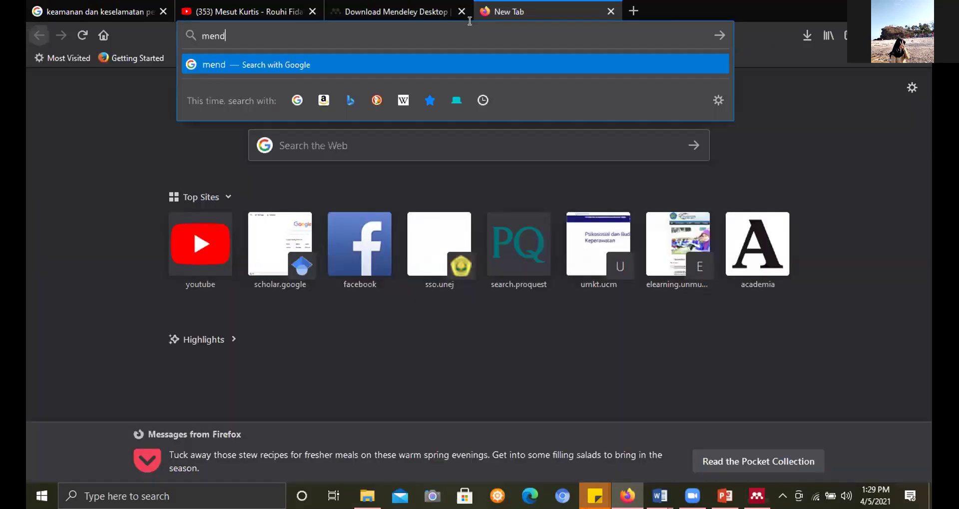
type("eley")
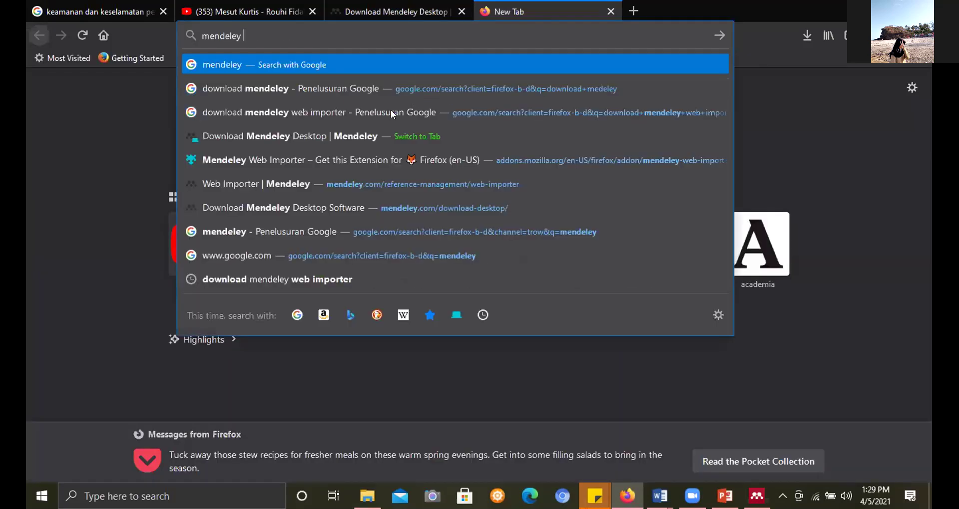
left_click(433, 117)
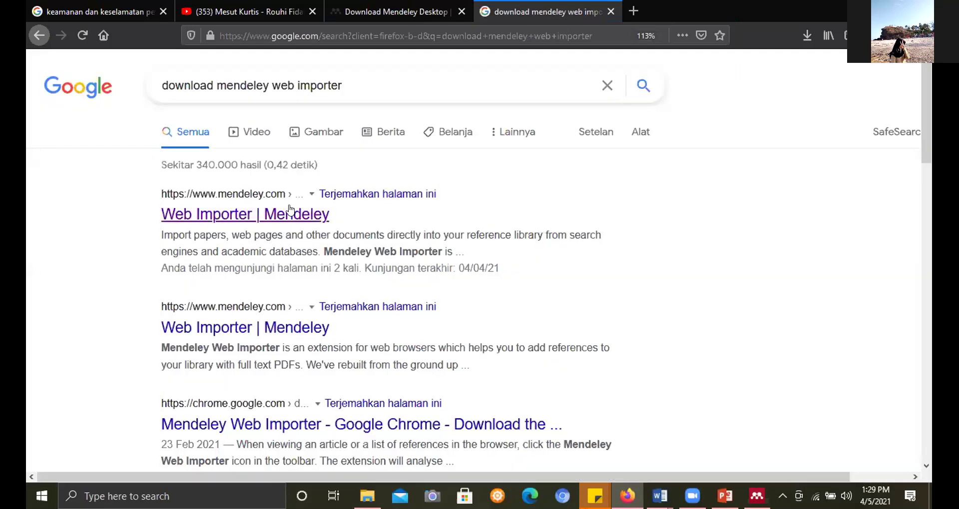
left_click(289, 213)
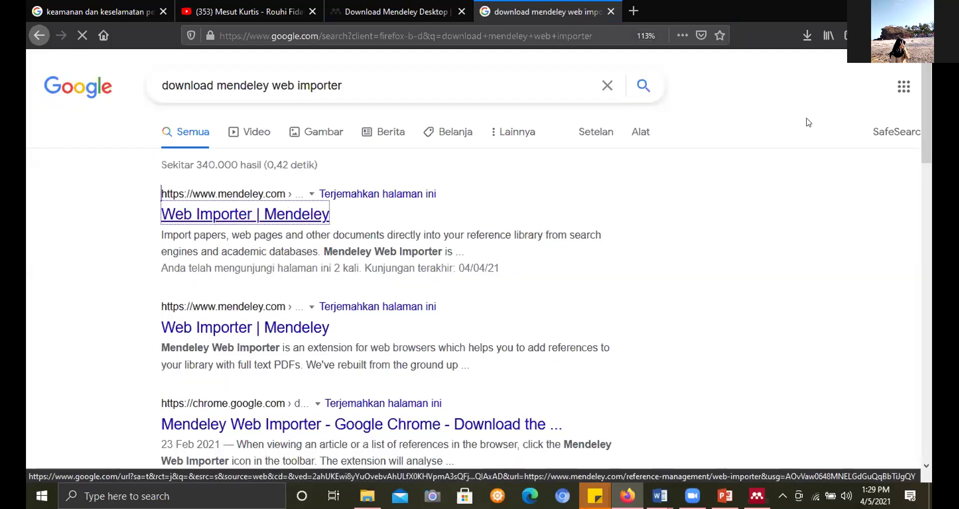
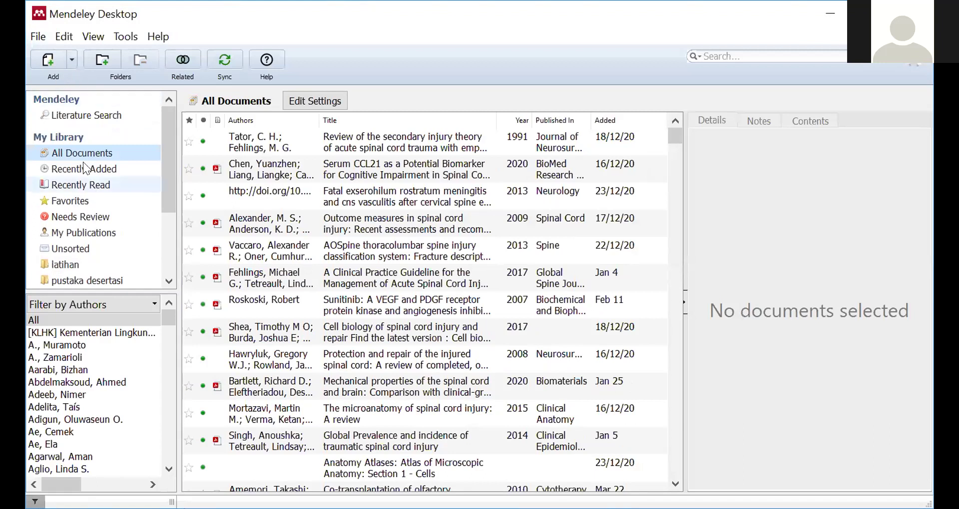
- In Mendeley Desktop, review the options for adding documents and start a manual entry
left_click(38, 38)
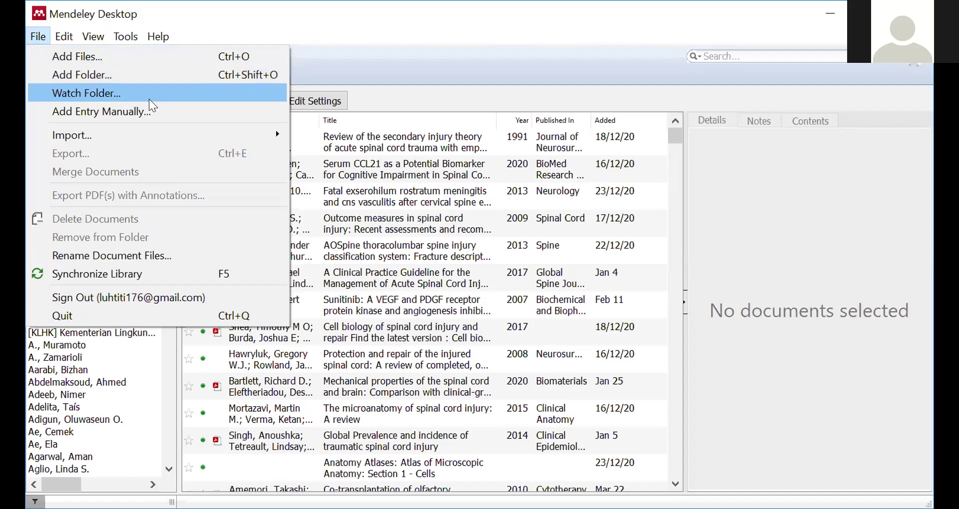
mouse_move(93, 36)
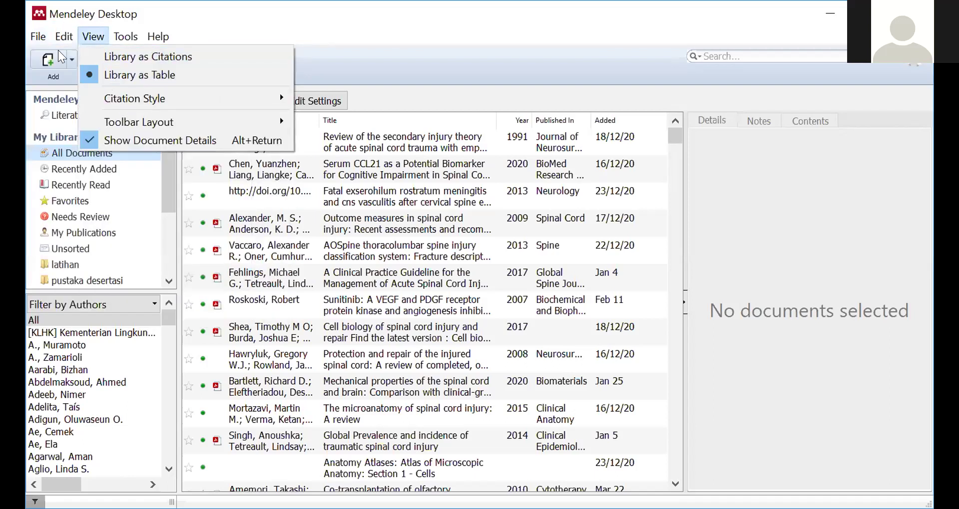
mouse_move(38, 37)
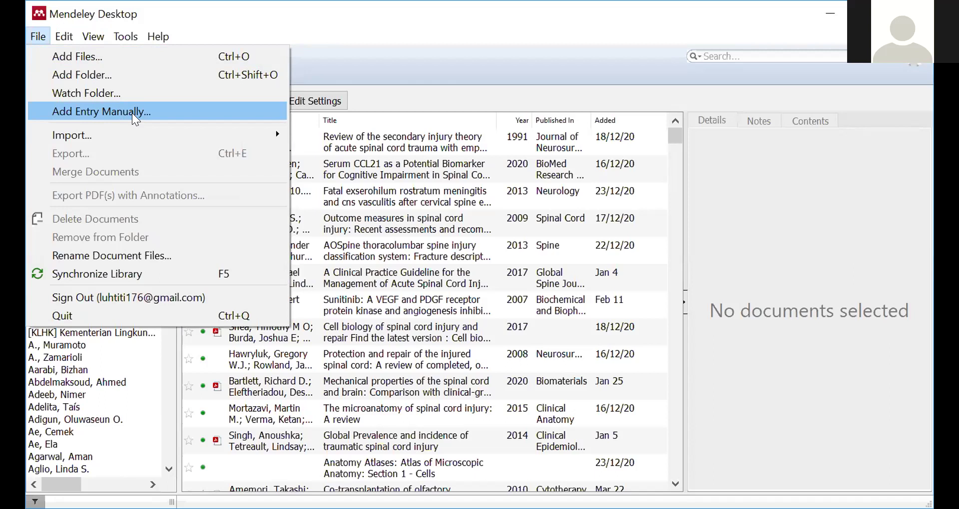
left_click(171, 118)
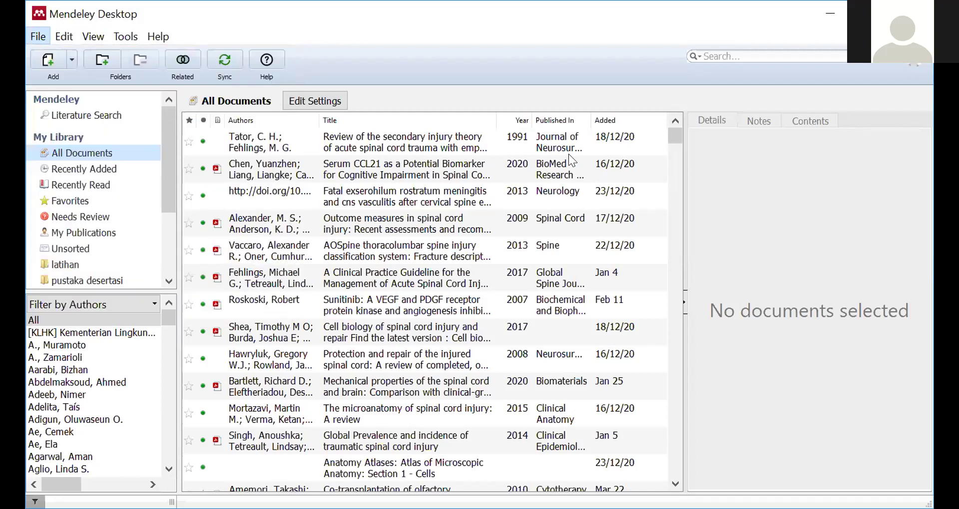
- Examine the document types available for the new entry and keep Journal Article
left_click(558, 138)
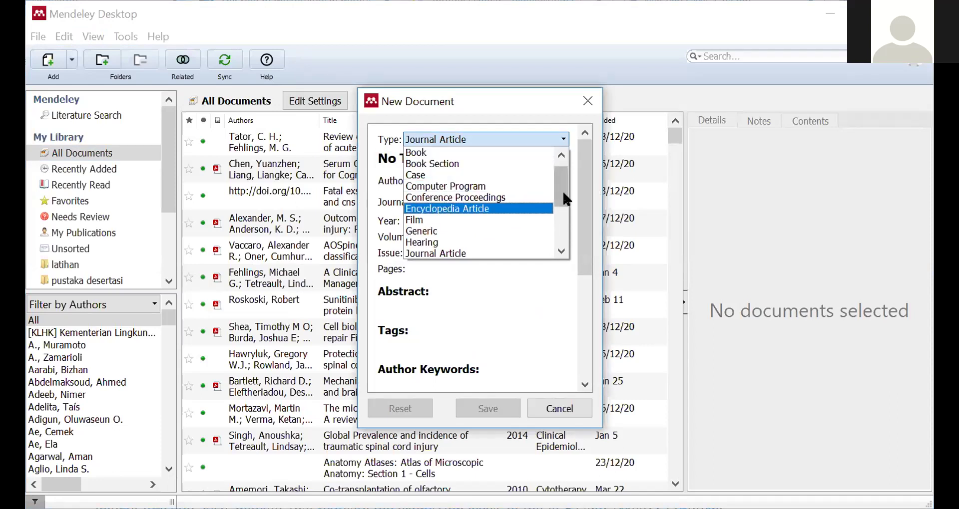
left_click(559, 241)
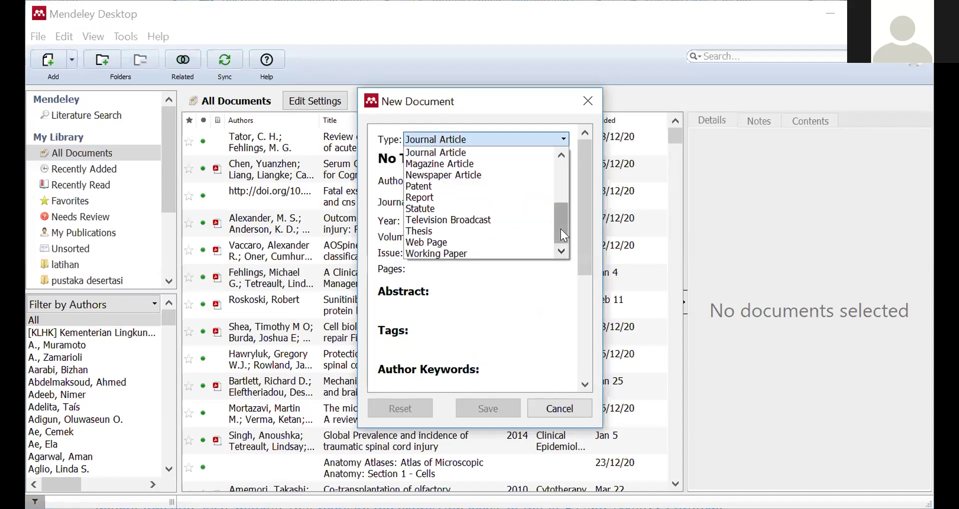
scroll(563, 158, "up", 4)
left_click(564, 138)
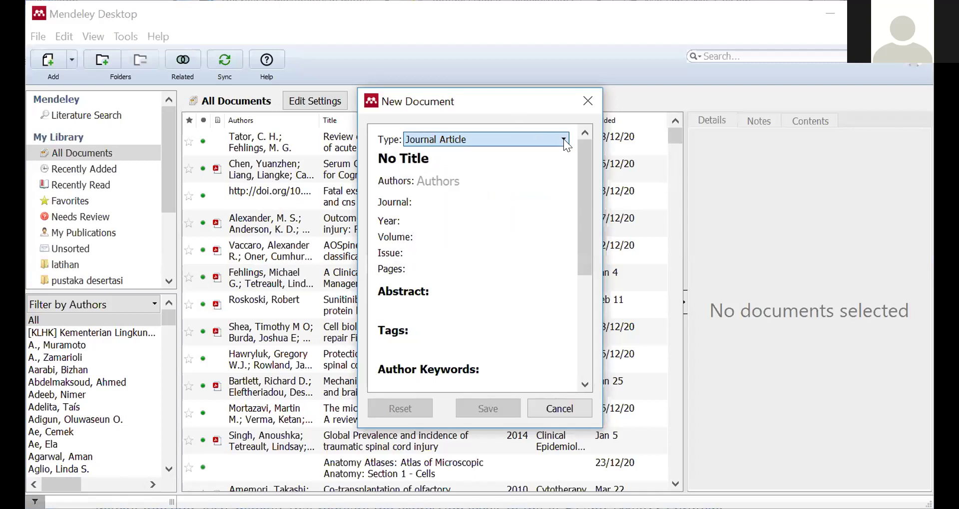
- Review the Journal, Year, Volume, Issue and Pages fields of the new entry, and close it without saving
left_click(432, 202)
left_click(421, 220)
left_click(426, 237)
left_click(424, 253)
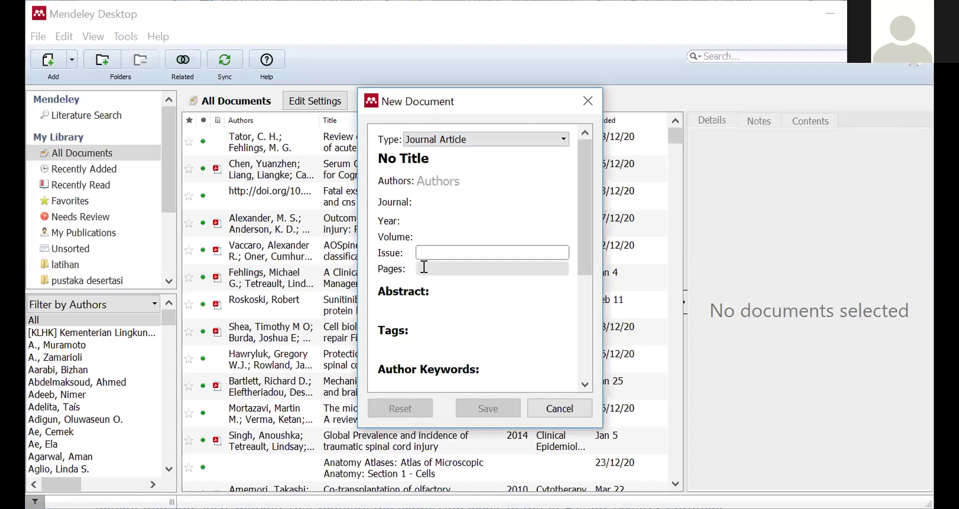
left_click(424, 268)
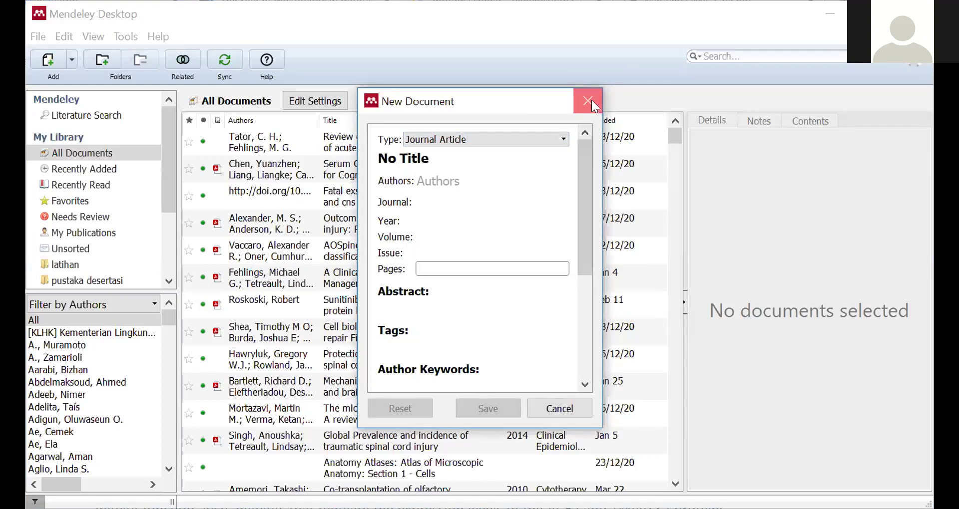
key("Escape")
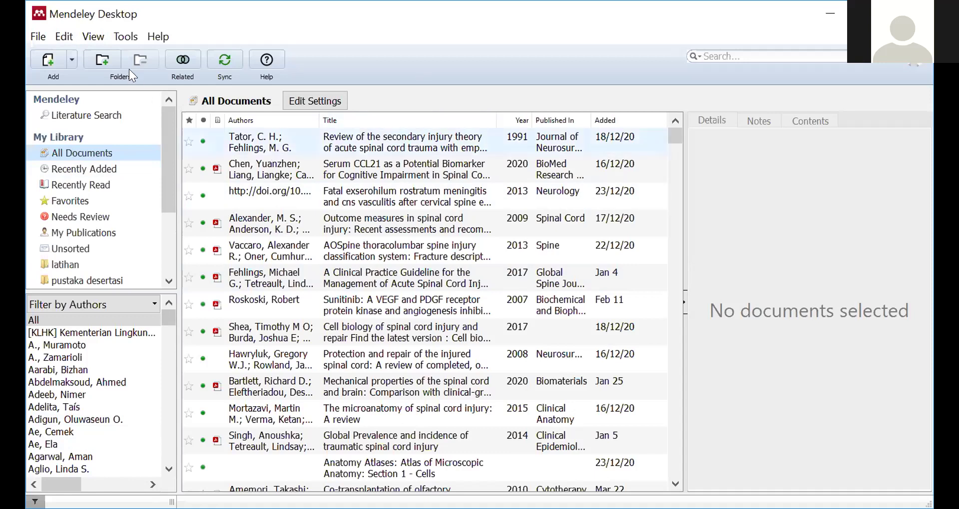
- Look through the document, editing and tool commands, including the Web Importer and MS Word plugin options
left_click(43, 38)
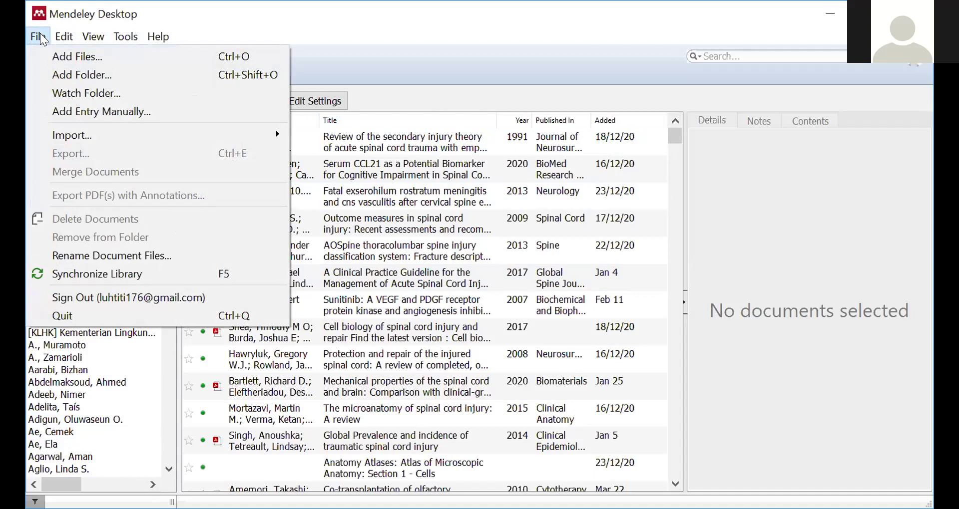
mouse_move(51, 41)
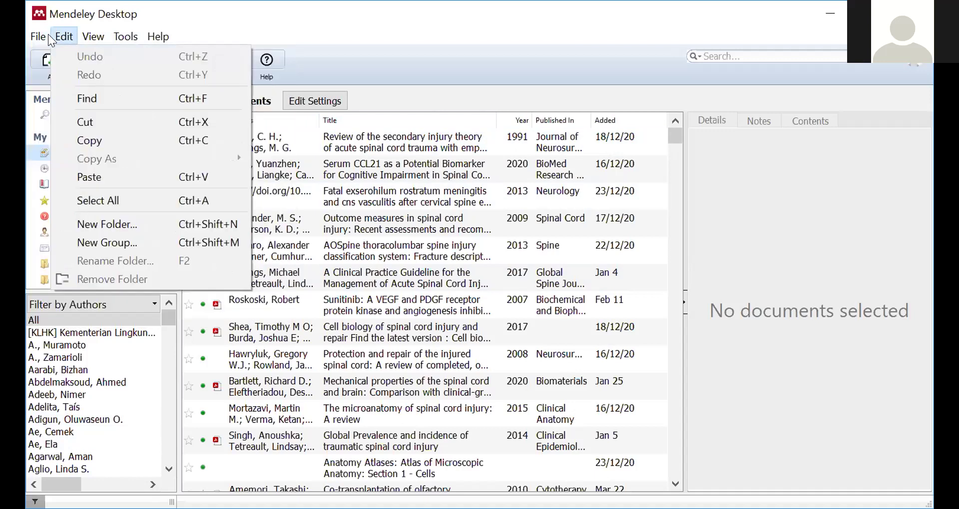
key("Right")
key("Right")
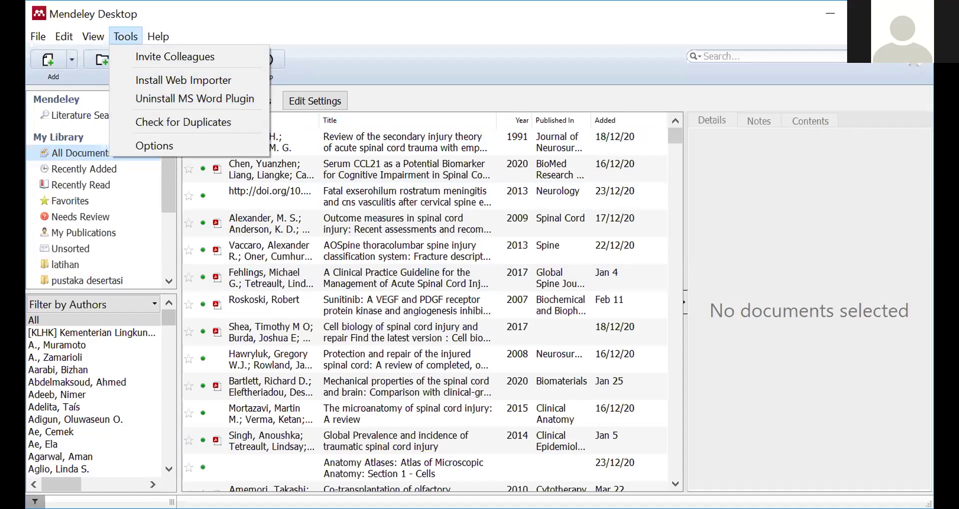
key("Escape")
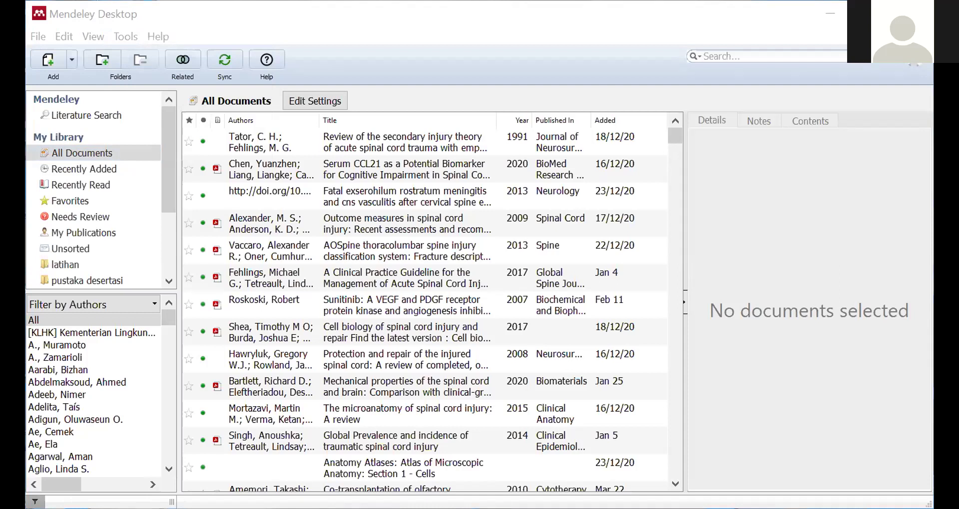
- Switch to the blank Word document, close its Navigation pane, and display the Mendeley citation tools
left_click(400, 385)
key("alt+Tab")
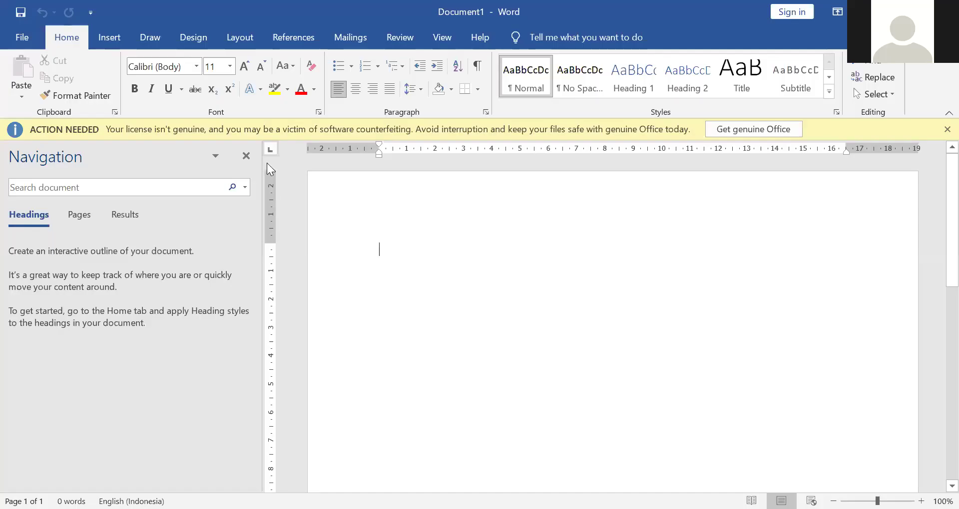
left_click(245, 156)
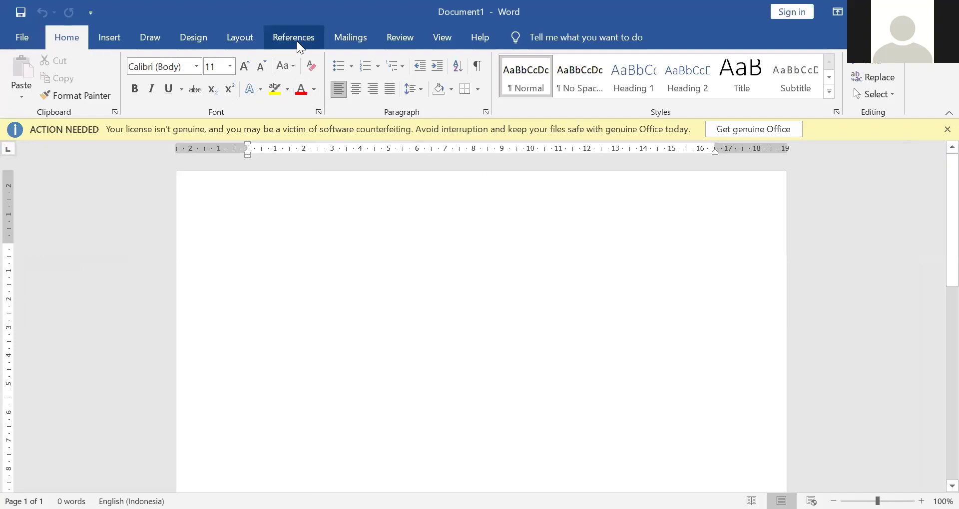
left_click(277, 40)
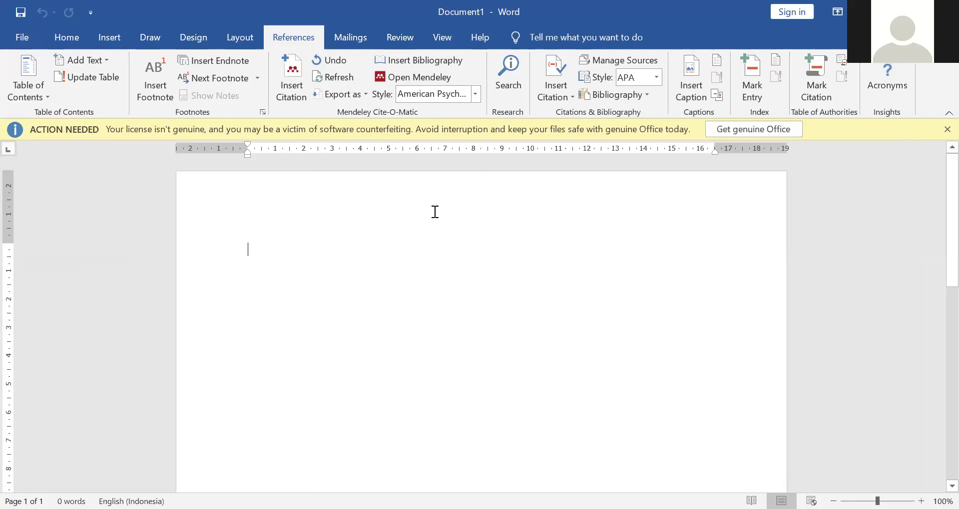
- Set the Mendeley citation style to American Psychological Association 7th edition
left_click(476, 94)
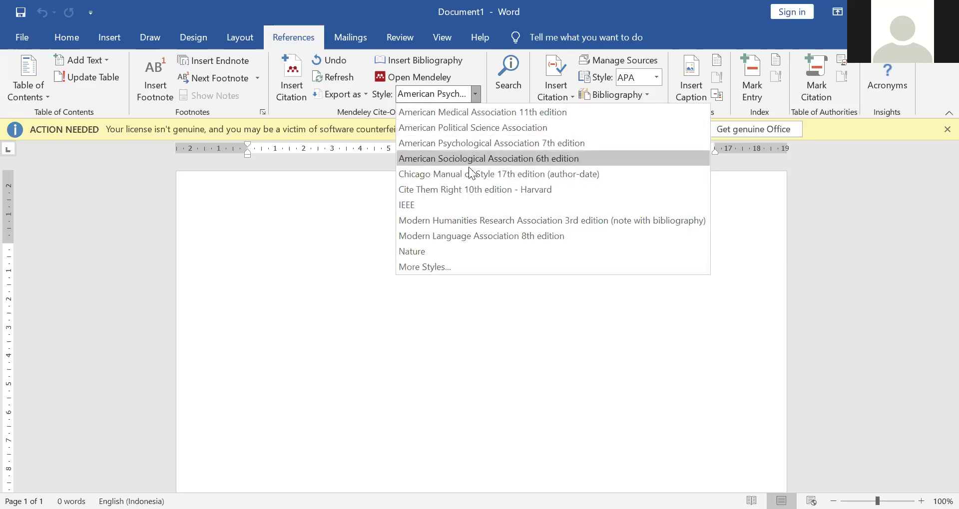
left_click(550, 144)
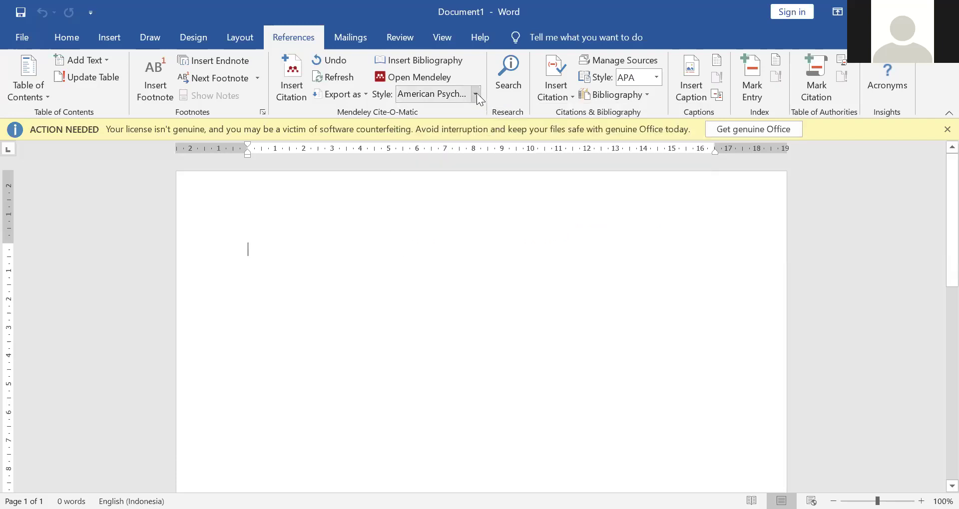
left_click(477, 93)
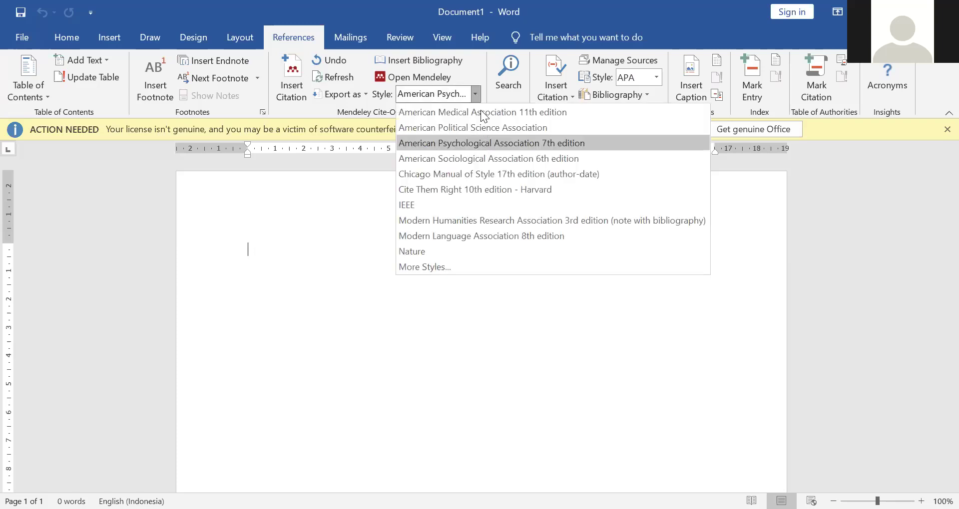
left_click(476, 94)
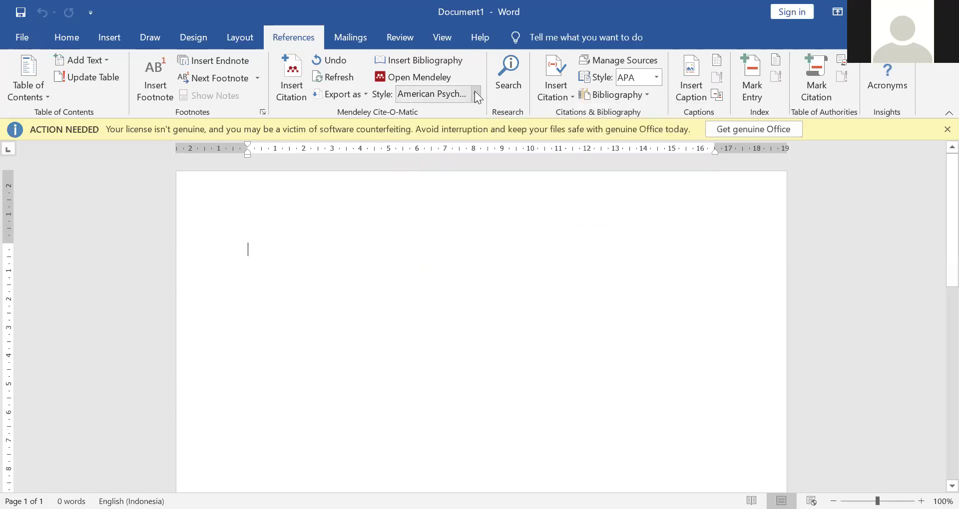
- Look for further Mendeley citation styles with the More Styles option
left_click(476, 95)
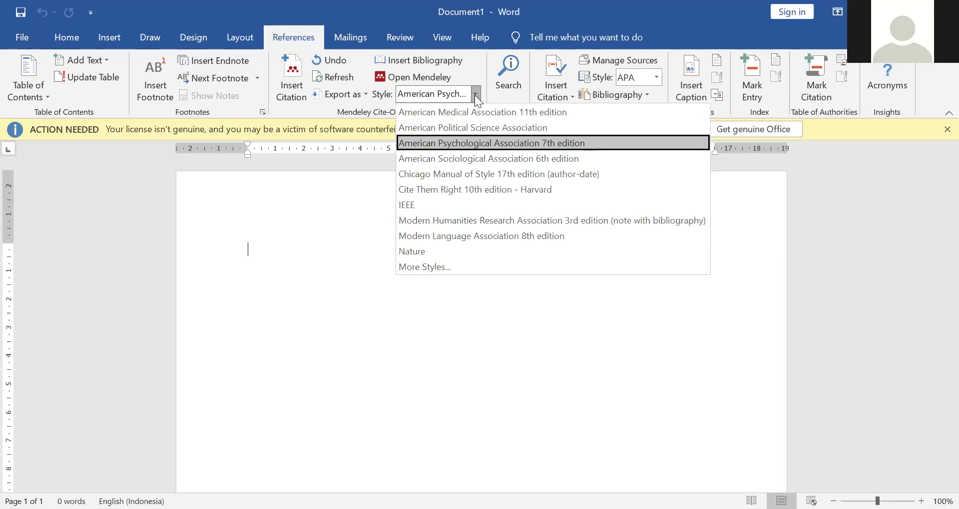
left_click(445, 267)
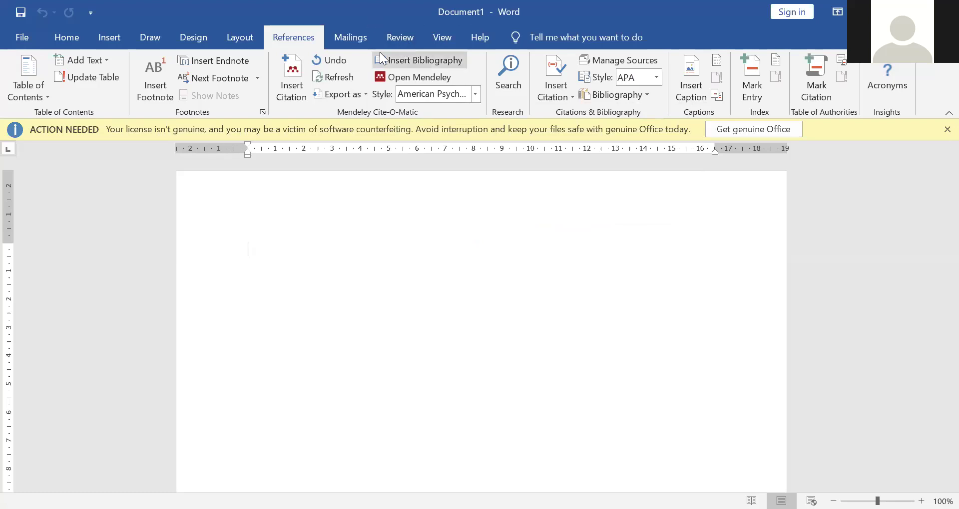
left_click(477, 94)
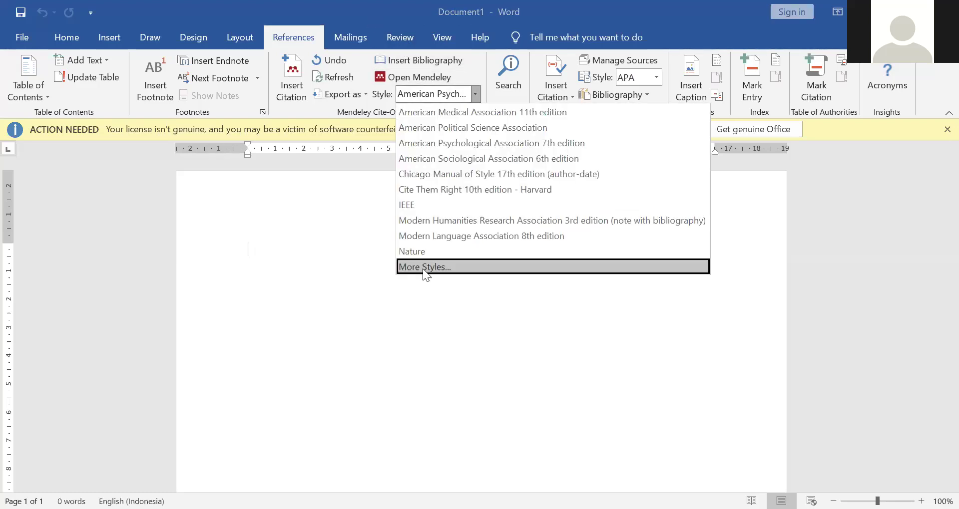
left_click(423, 268)
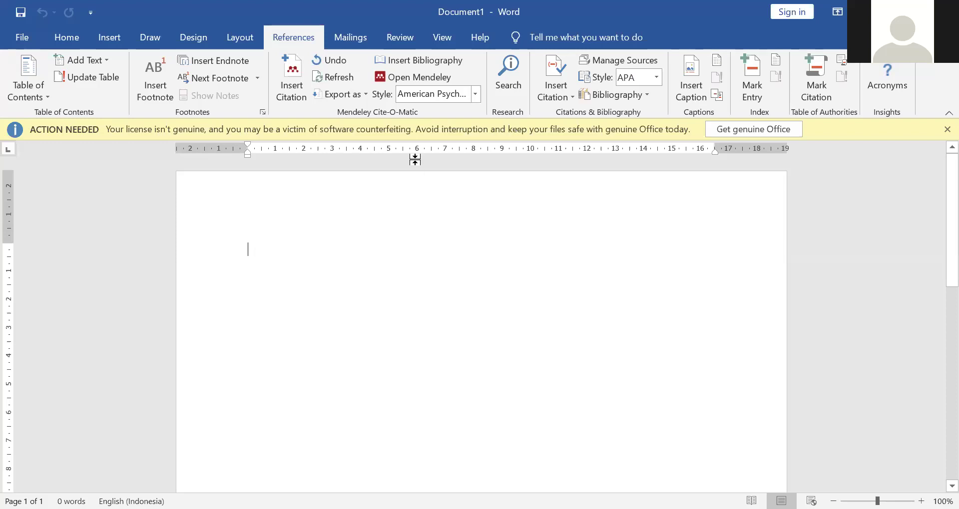
- Switch to Mendeley Desktop and look through its editing, tool and help commands
left_click(294, 80)
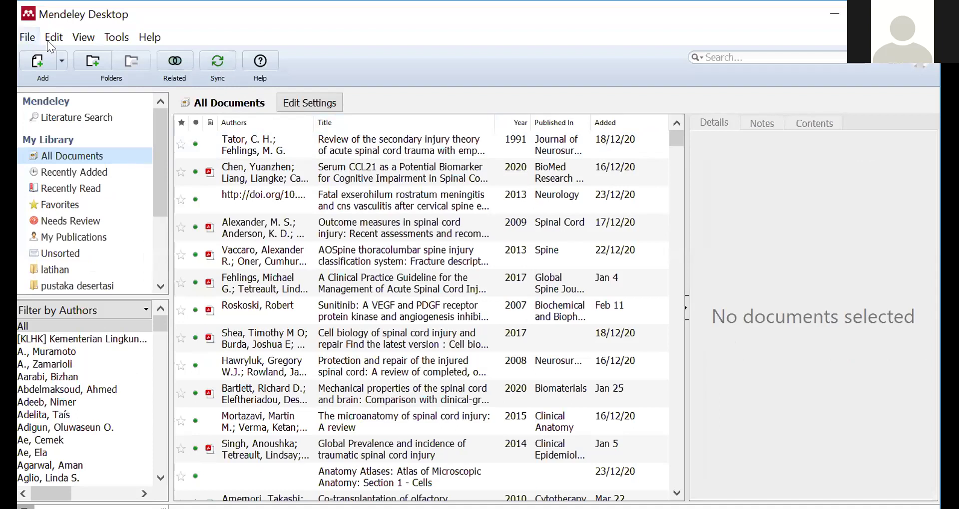
left_click(28, 38)
left_click(83, 38)
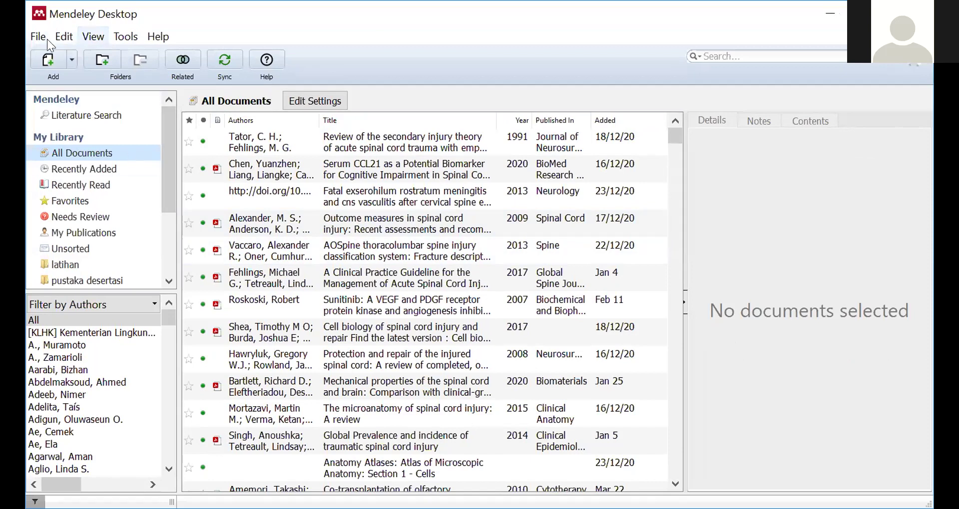
key("alt+v")
key("Left")
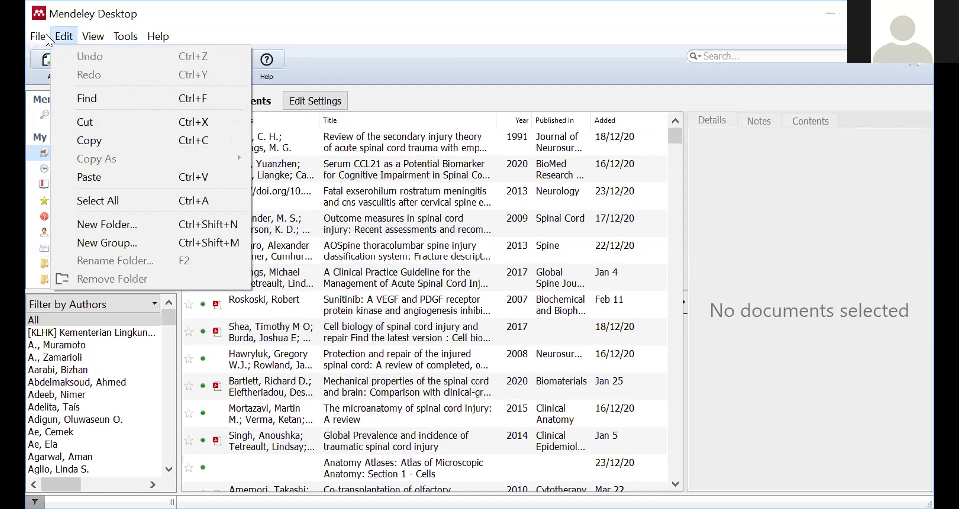
key("Right")
key("Right")
key("Right")
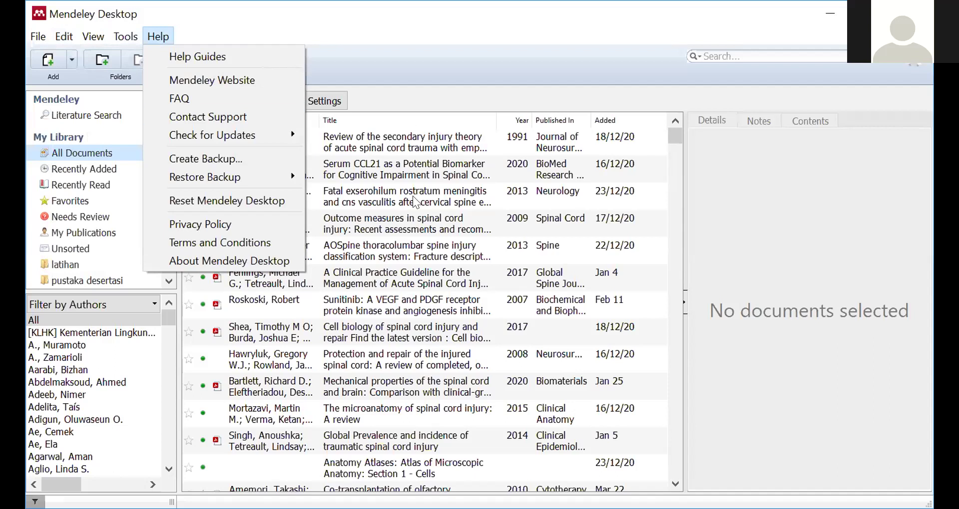
left_click(752, 240)
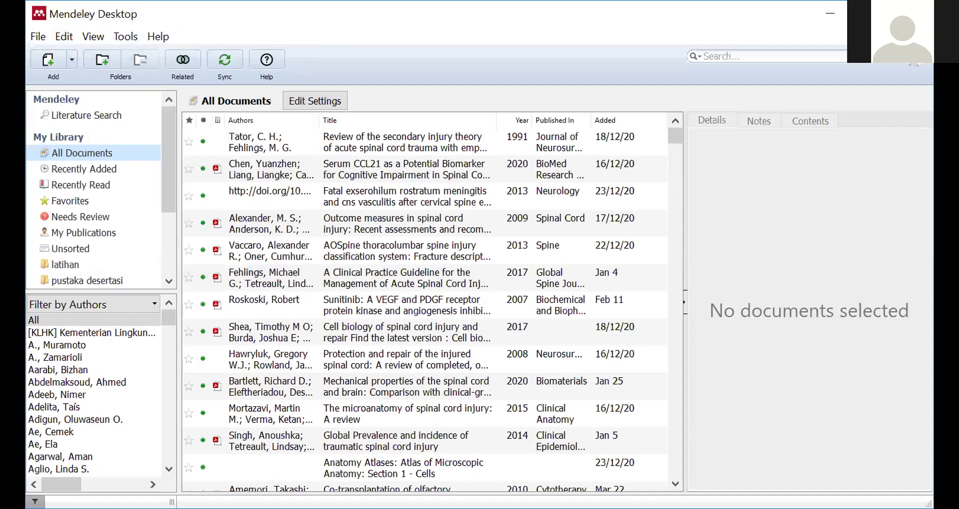
- Examine the contents of the folders latihan and pustaka desertasi, and the management options available for latihan
left_click_drag(167, 148, 176, 194)
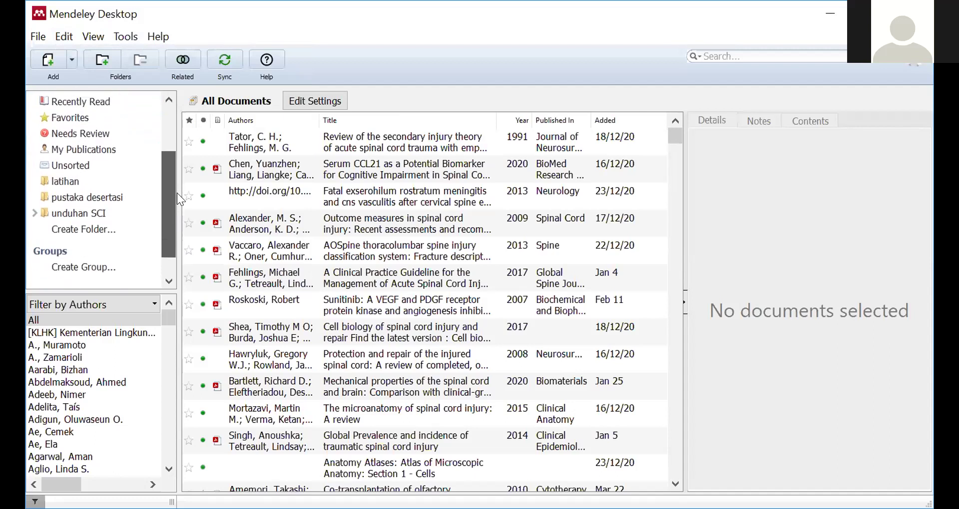
left_click(94, 181)
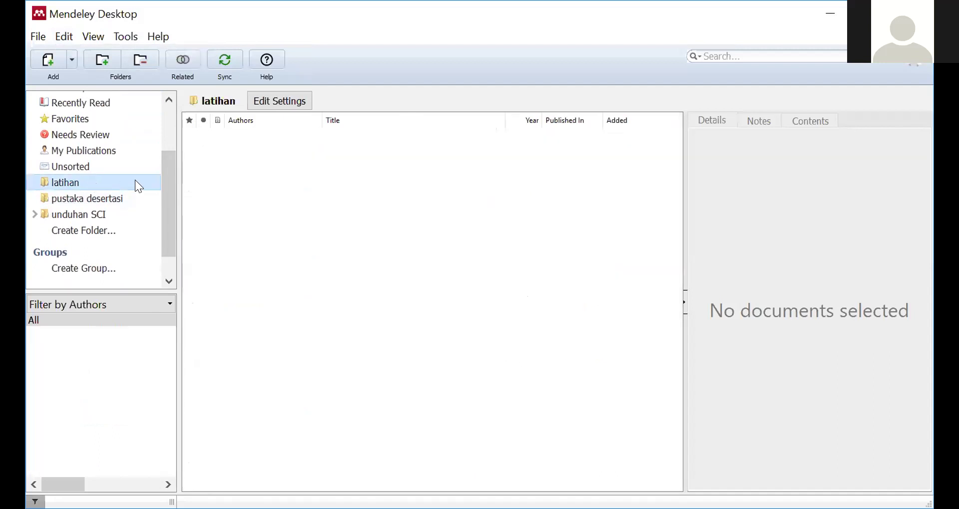
left_click(115, 198)
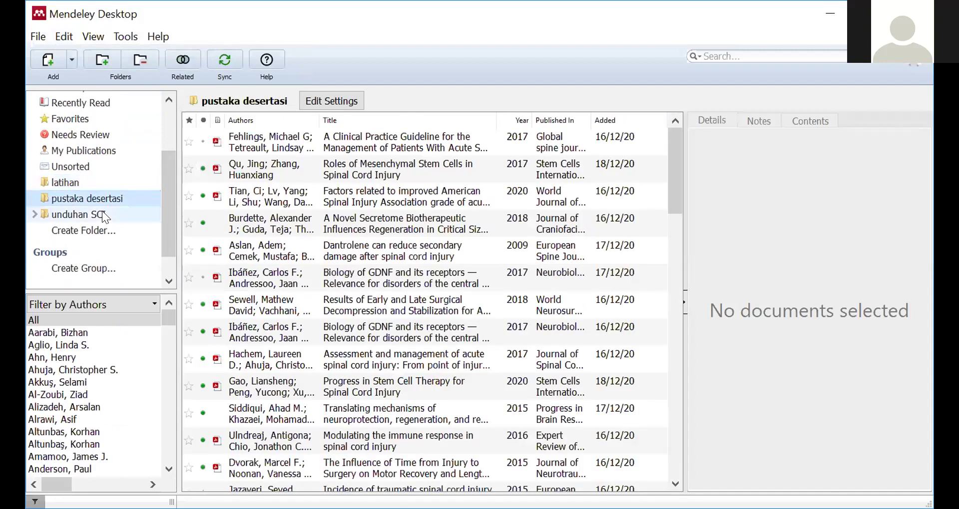
left_click(104, 212)
left_click(97, 197)
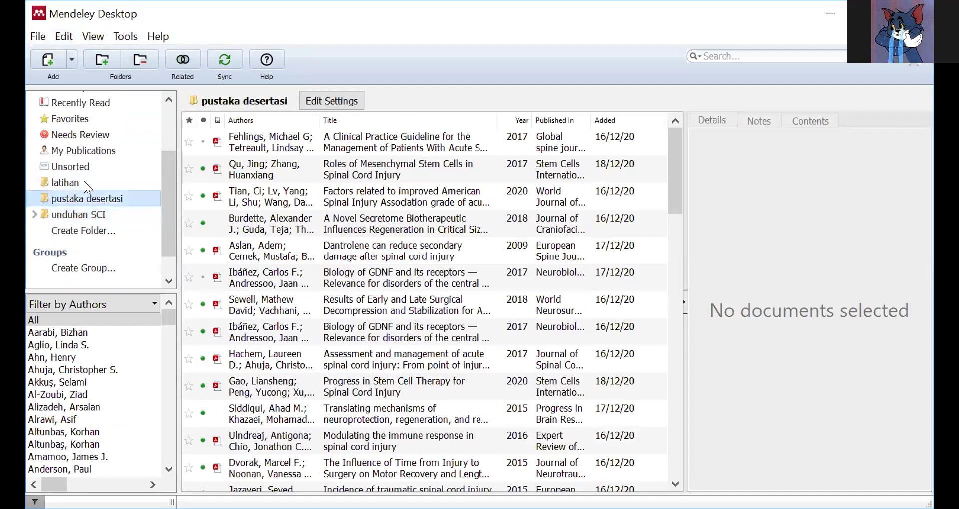
left_click(83, 181)
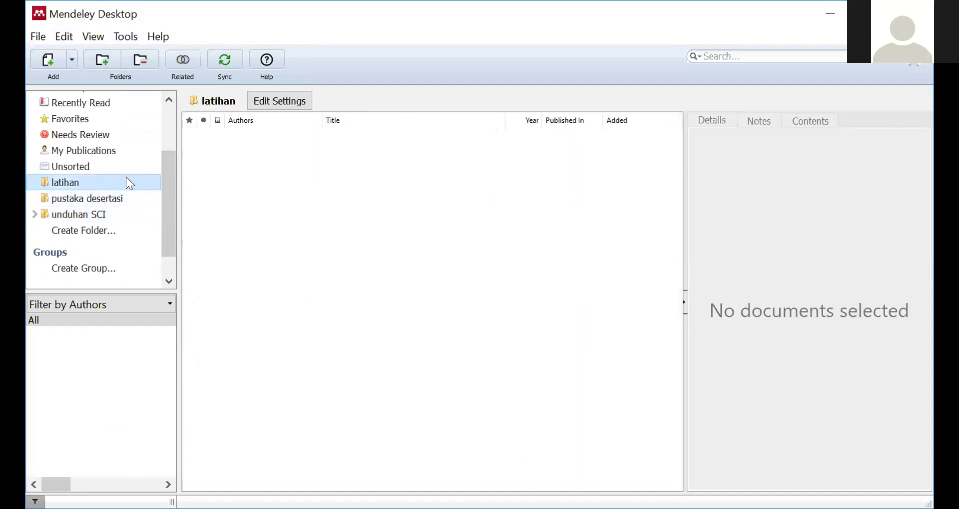
right_click(127, 178)
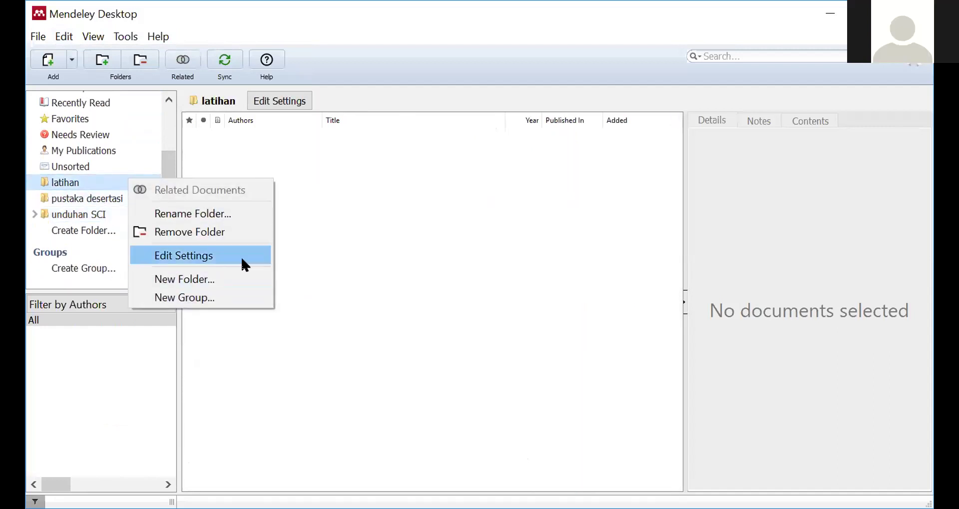
left_click(339, 254)
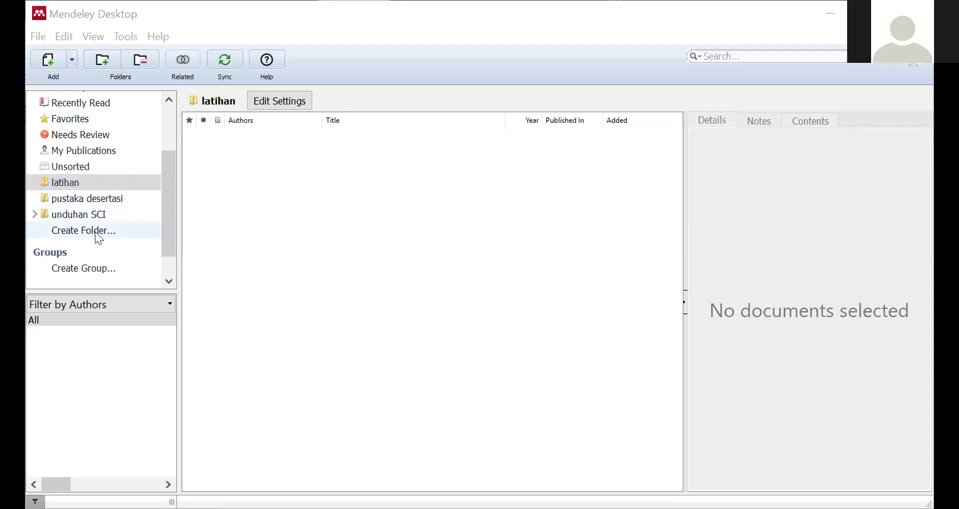
- Create a library folder named Diabetes Mellitus
left_click(121, 231)
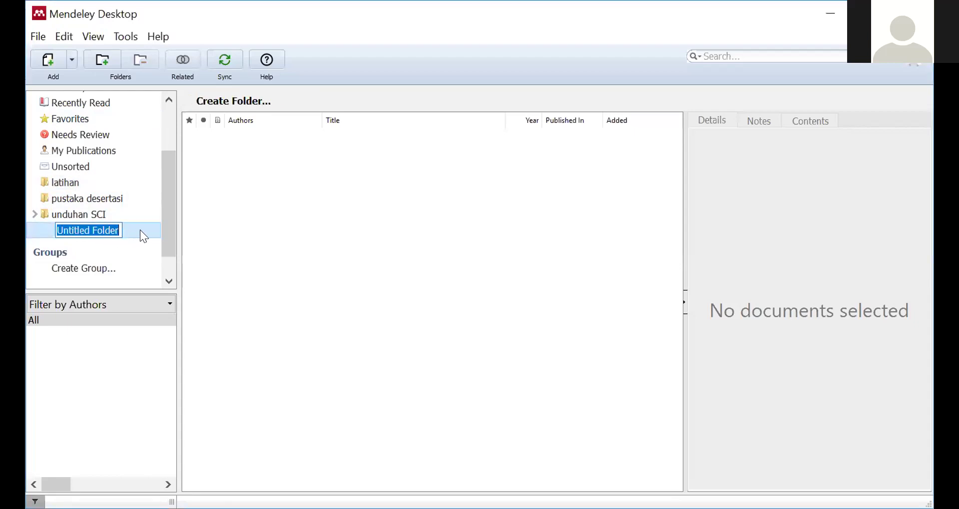
type("Dia")
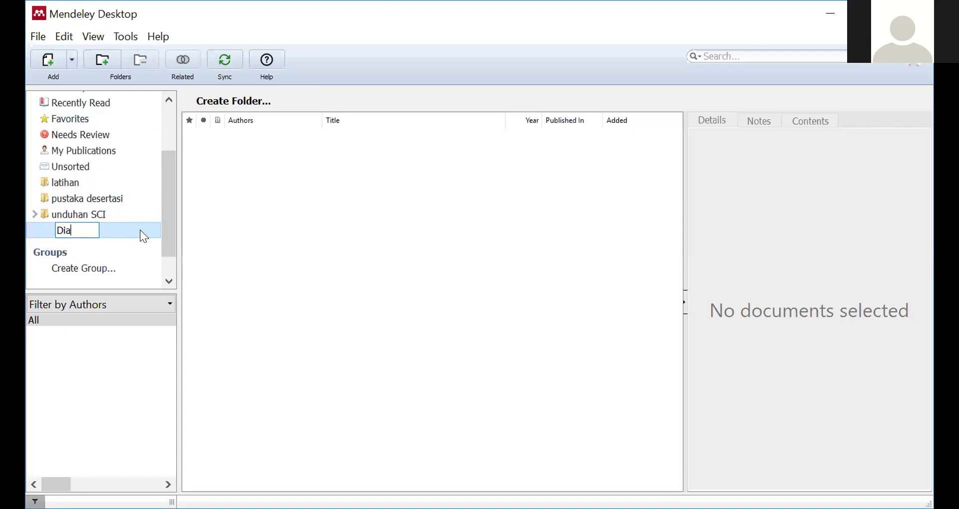
type("betes Mellitu")
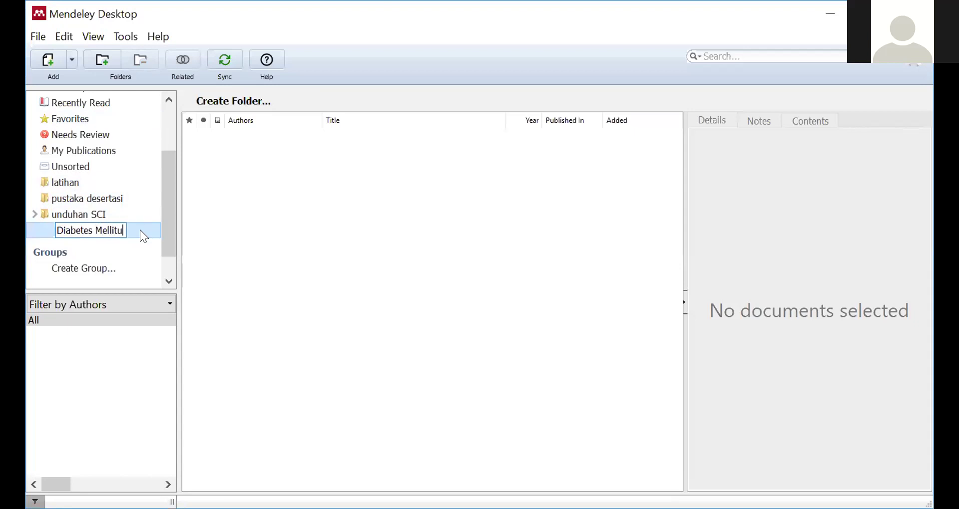
type("s")
left_click(249, 262)
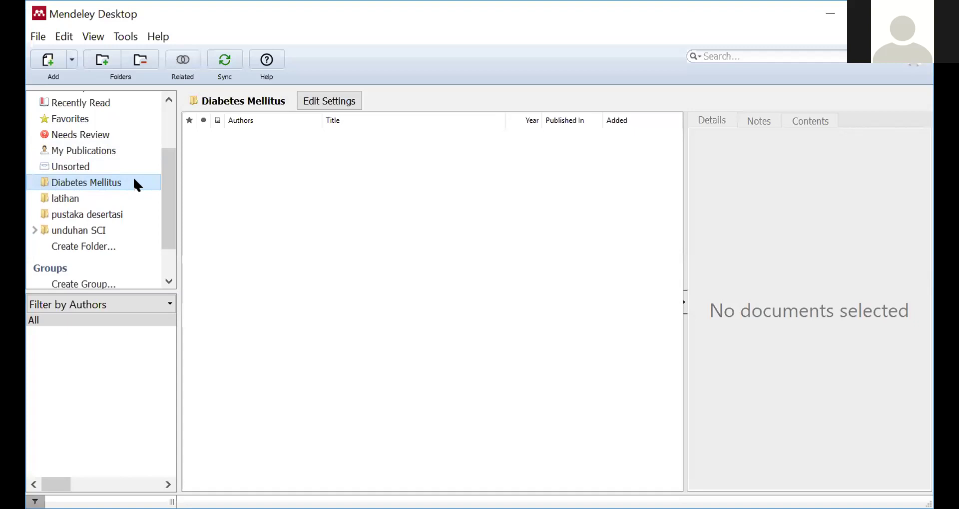
left_click(41, 33)
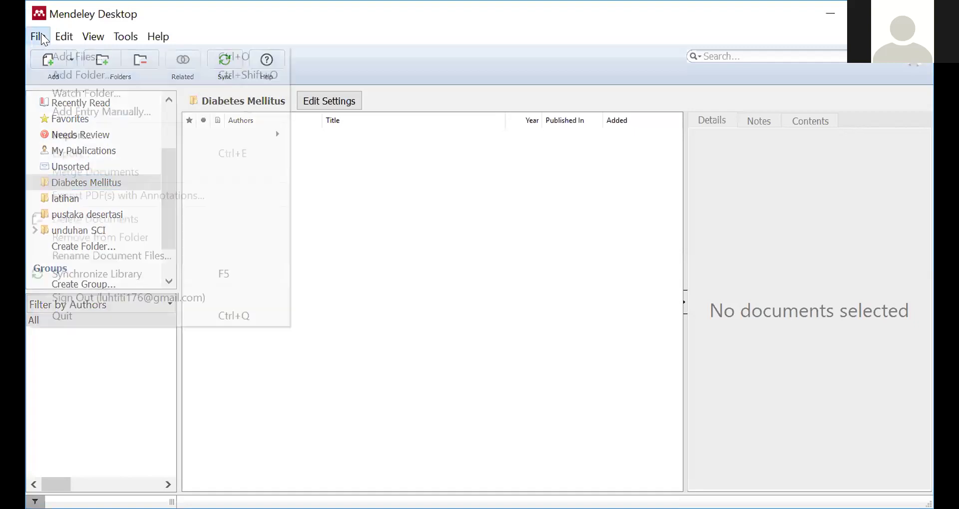
key("Down")
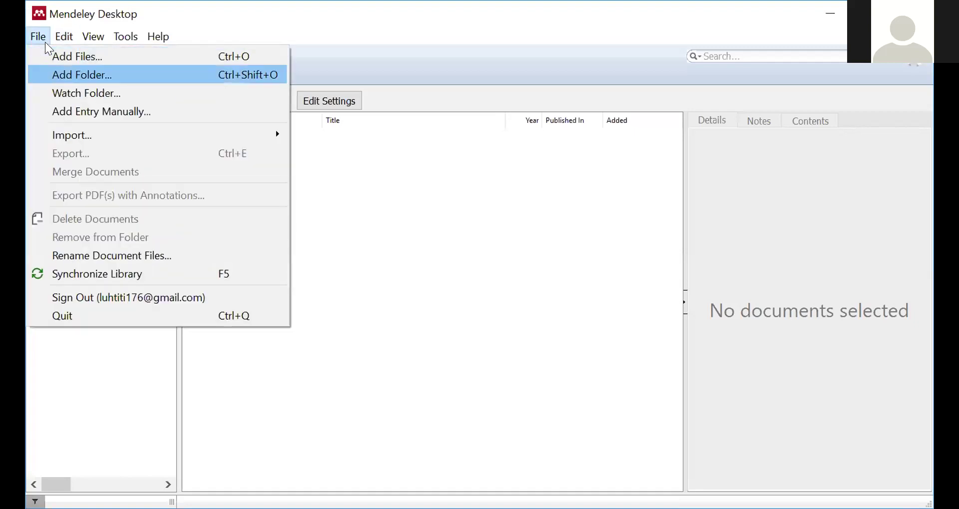
left_click(121, 203)
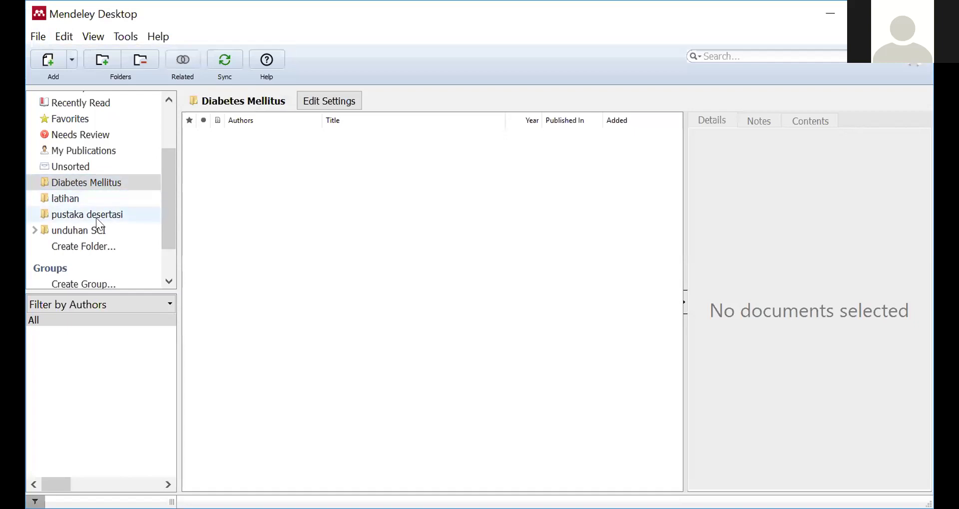
- Create a library folder named skripsi
left_click(93, 244)
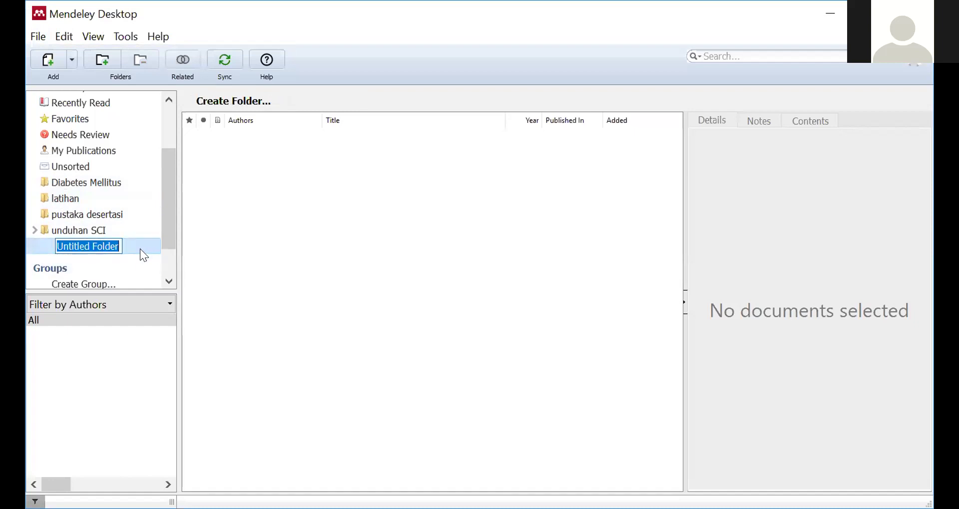
type("skripsi")
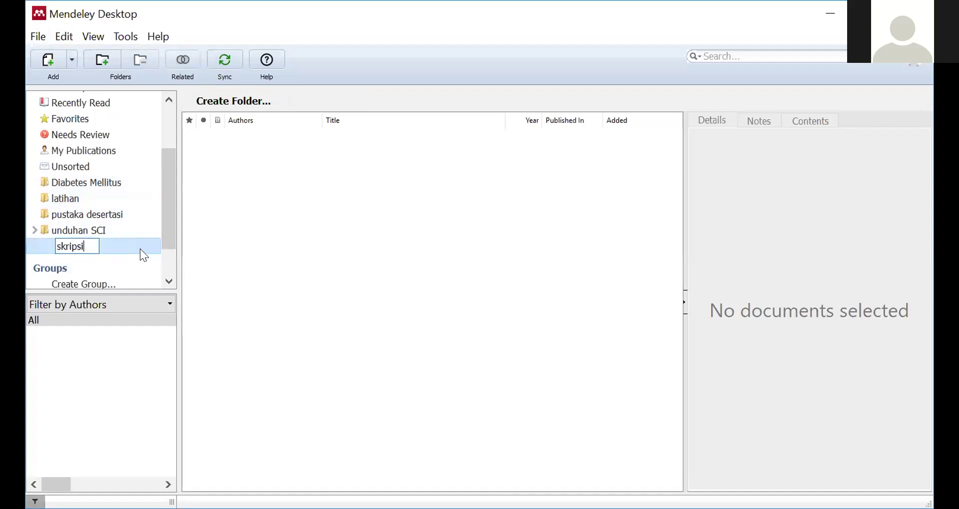
key("Return")
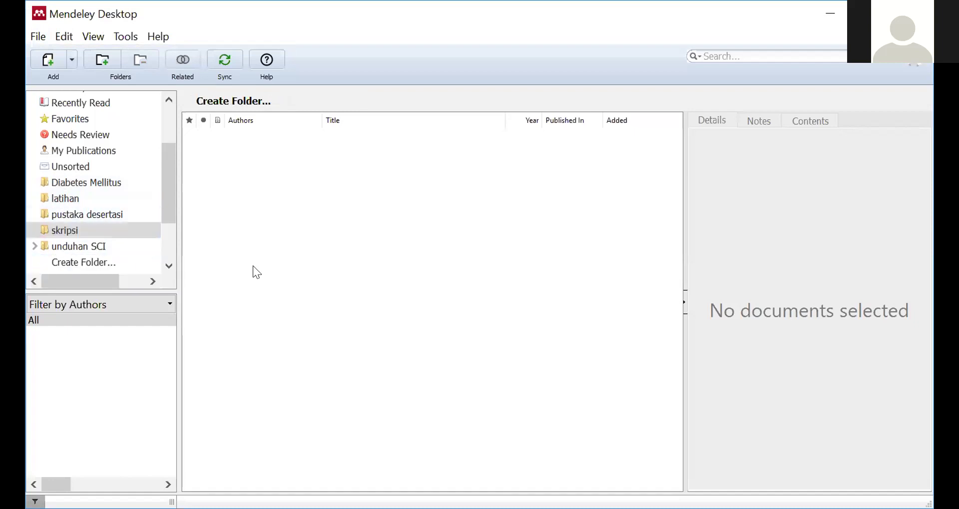
- Remove the skripsi folder from the library and confirm its deletion
right_click(123, 230)
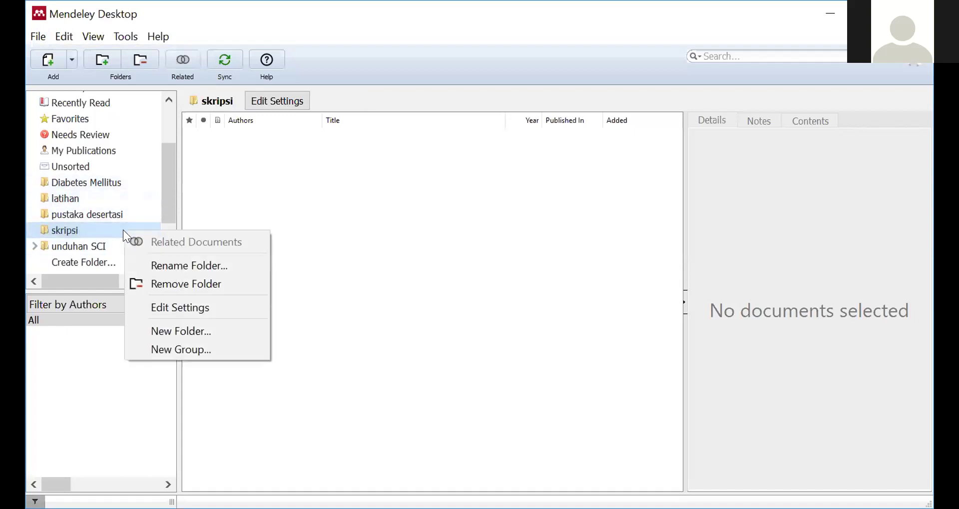
left_click(182, 285)
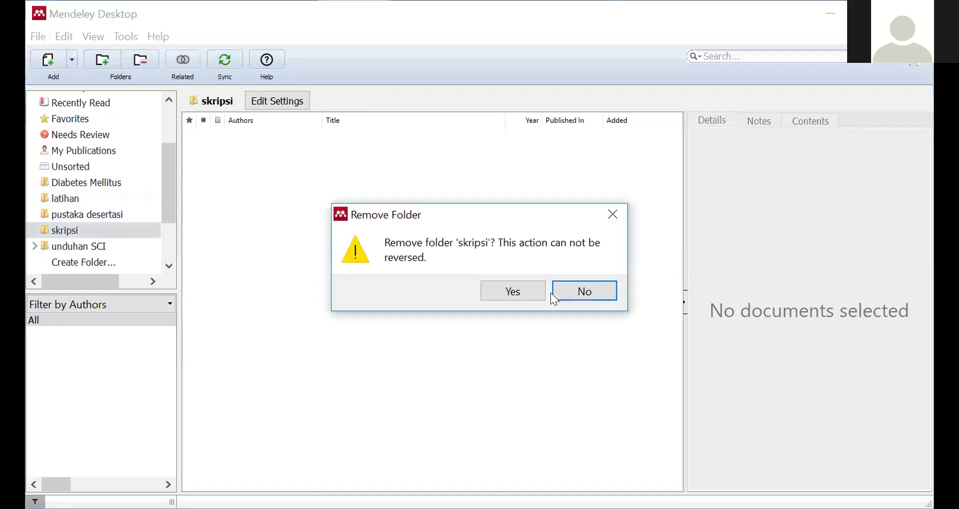
key("Return")
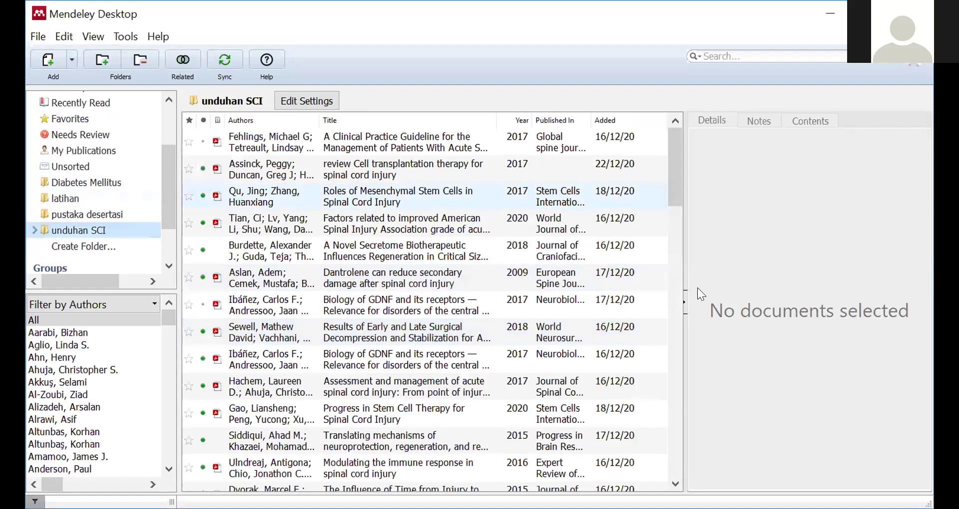
left_click(110, 214)
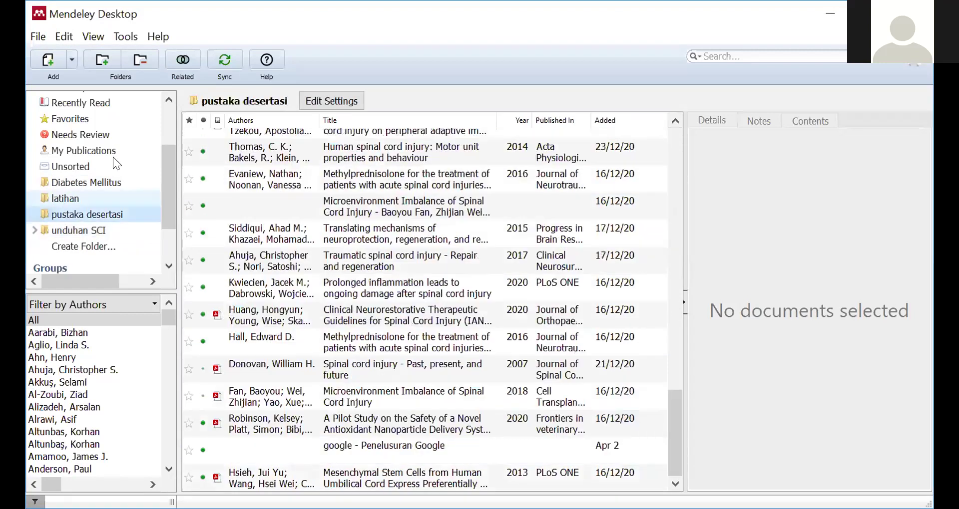
key("Up")
key("alt+t")
key("Right")
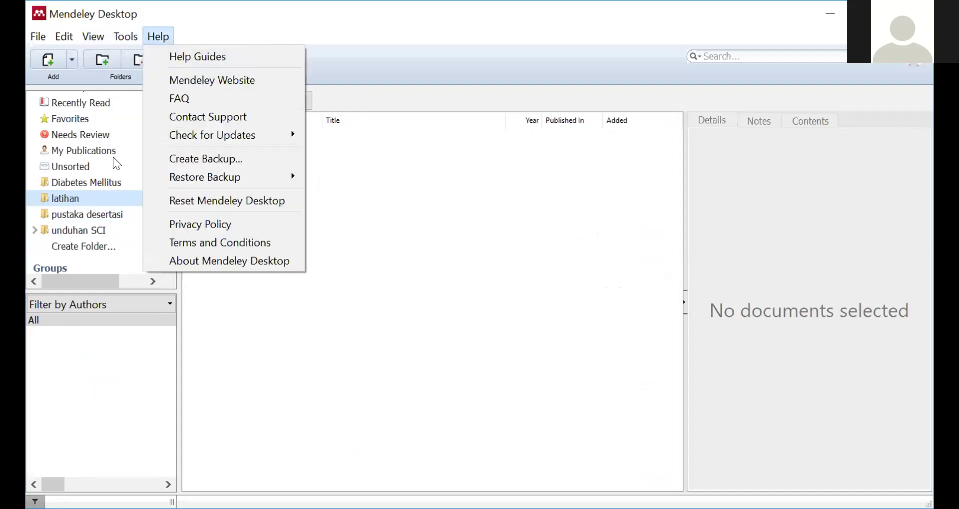
key("Escape")
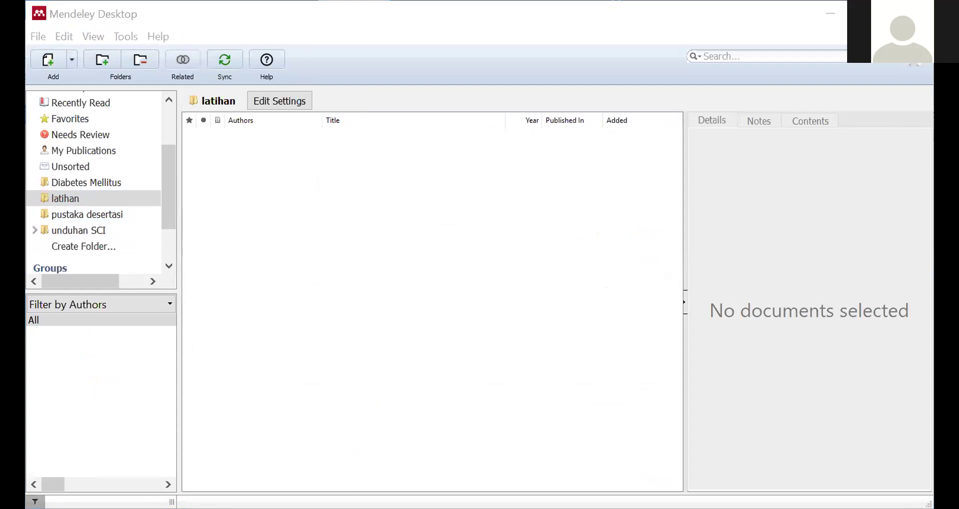
- Switch to the browser and open the ScienceDirect full-text page of the PubMed article on microRNAs modulating SARS-CoV-2 infection
key("alt+Tab")
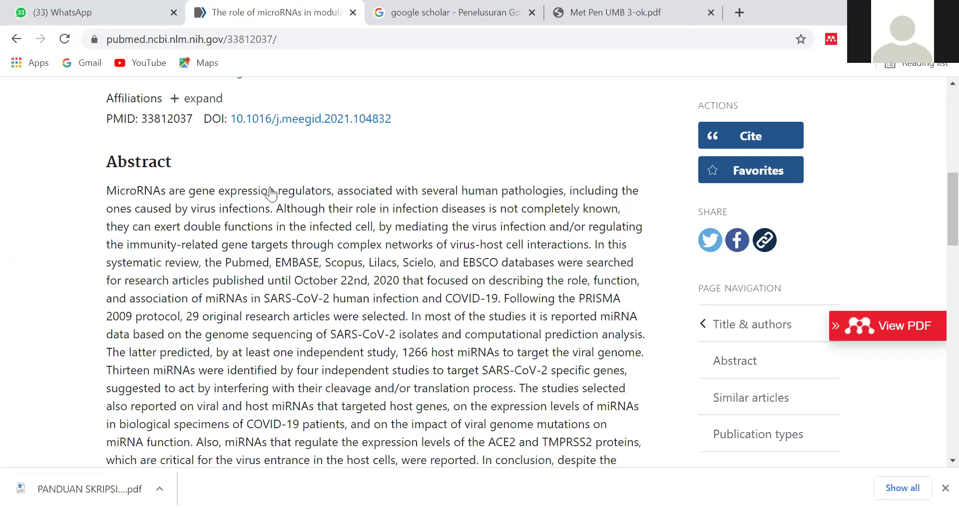
scroll(349, 264, "up", 10)
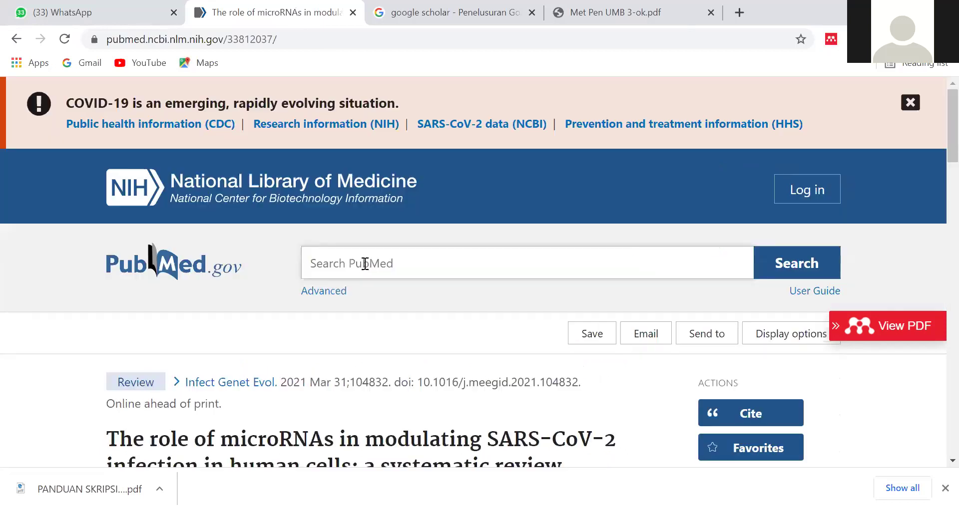
key("Return")
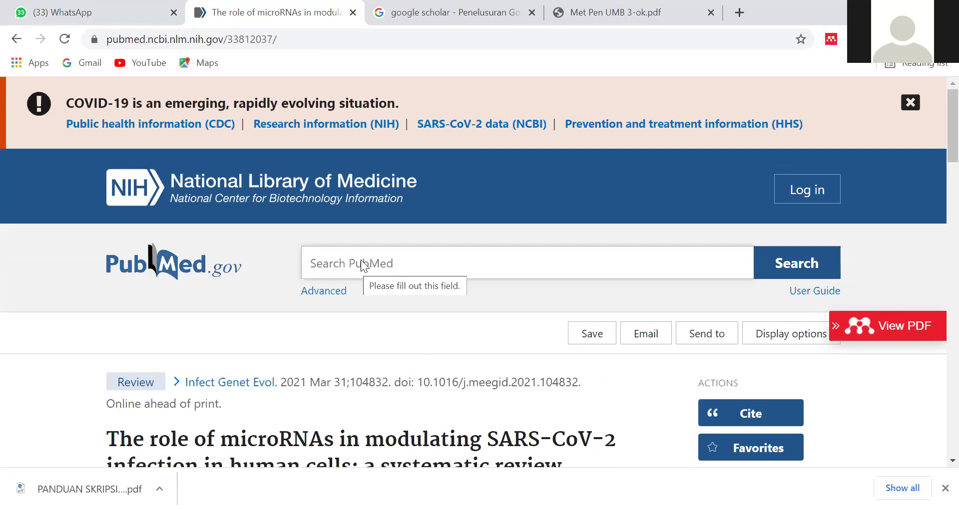
scroll(345, 272, "down", 3)
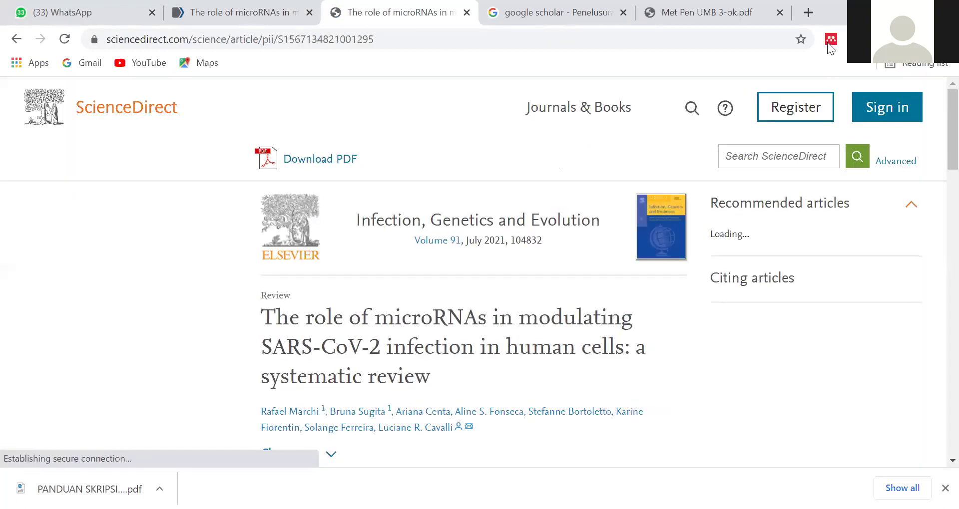
- From the article's PubMed page, import "The role of microRNAs in modulating SARS-CoV-2 infection" into the unduhan SCI collection with Mendeley Web Importer
key("ctrl+shift+Tab")
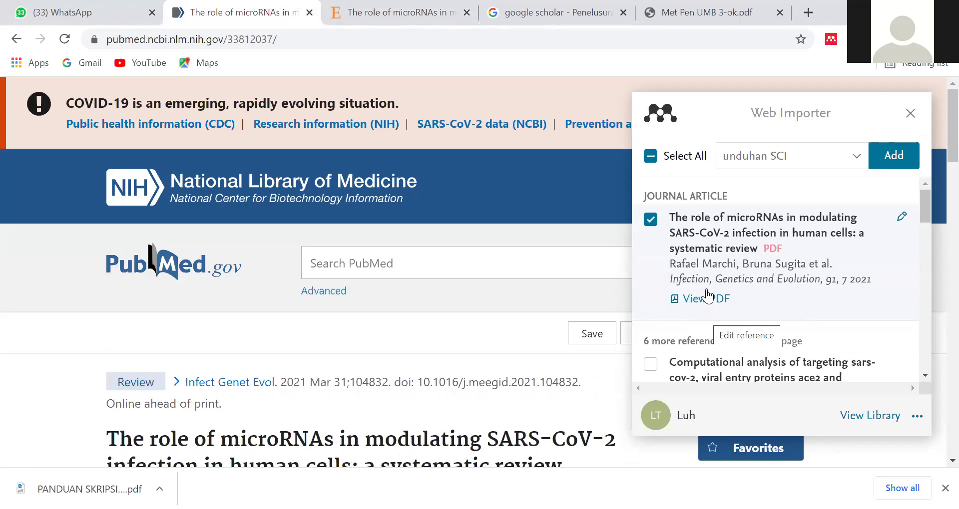
left_click(378, 11)
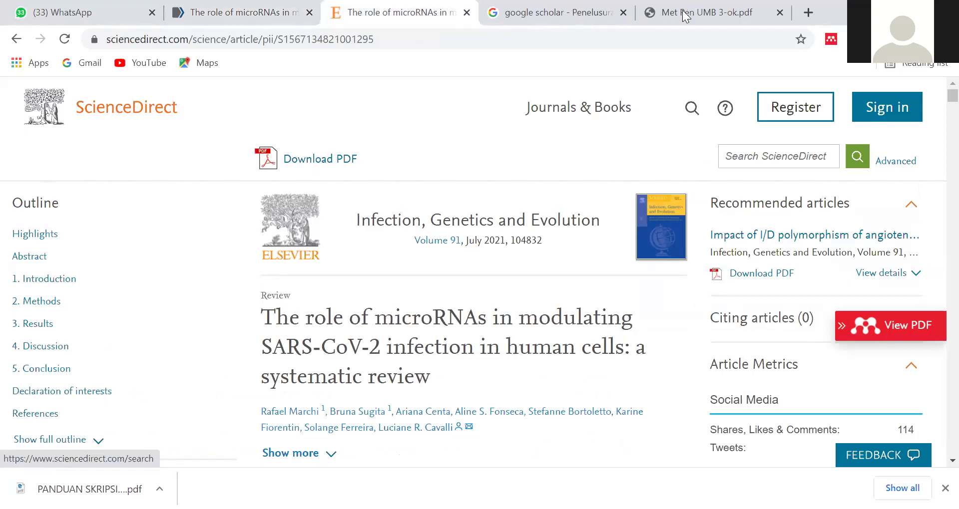
key("ctrl+Tab")
key("ctrl+Tab")
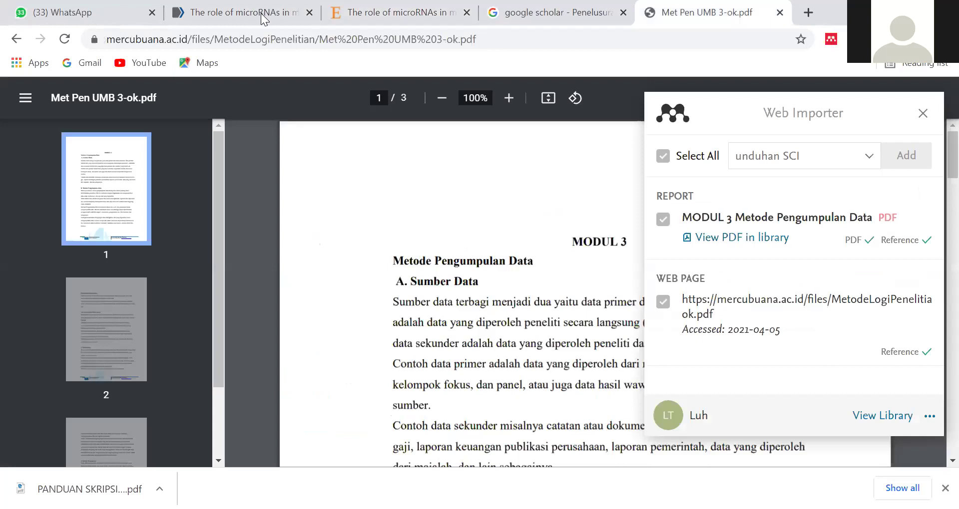
key("ctrl+2")
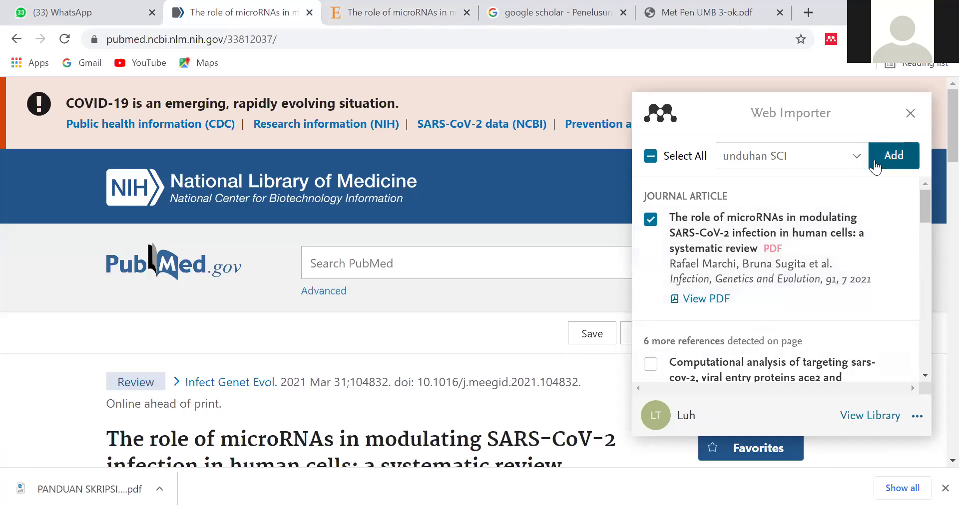
left_click(893, 159)
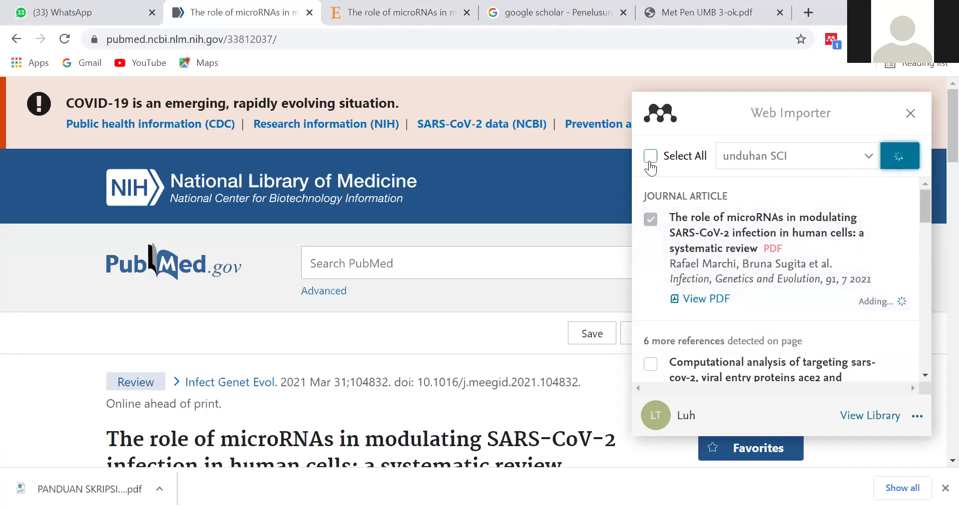
- Include latihan as an additional destination collection for imported references in Web Importer
left_click(867, 167)
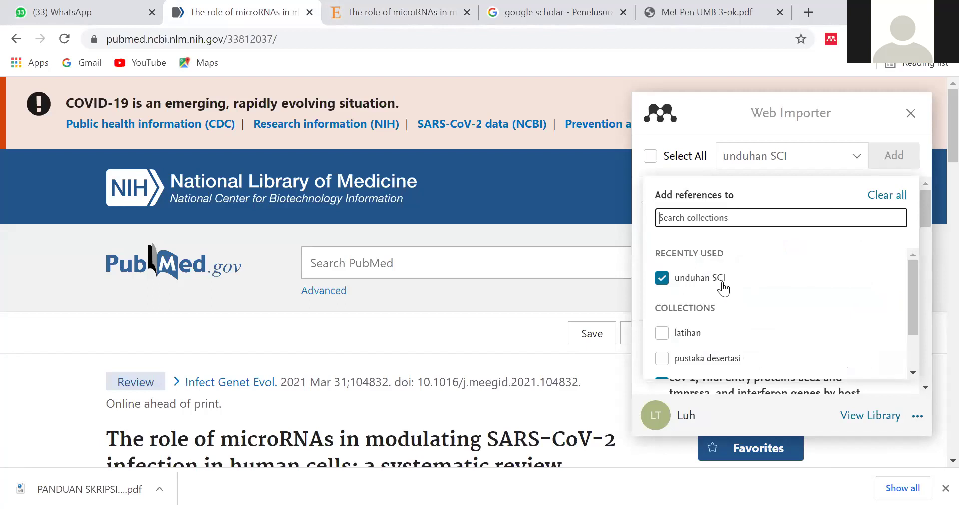
scroll(699, 284, "down", 1)
left_click(662, 278)
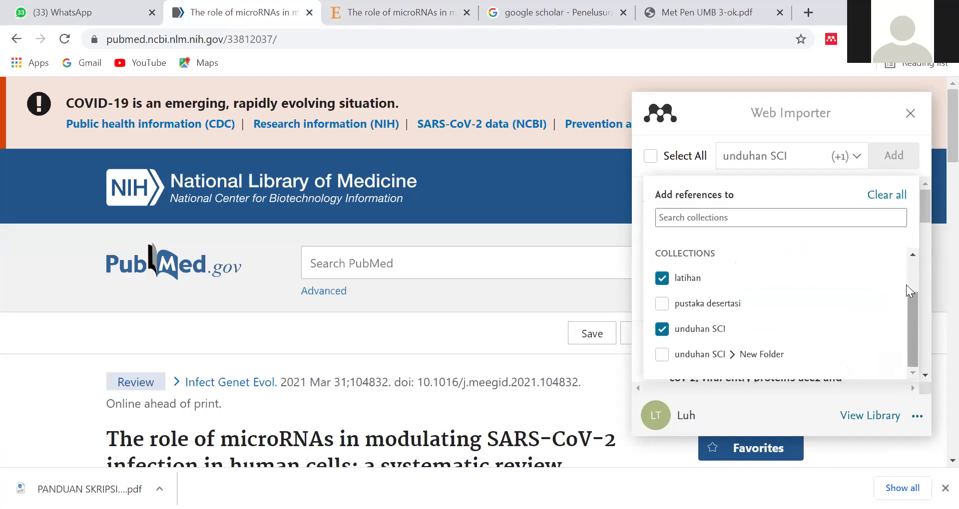
left_click(640, 235)
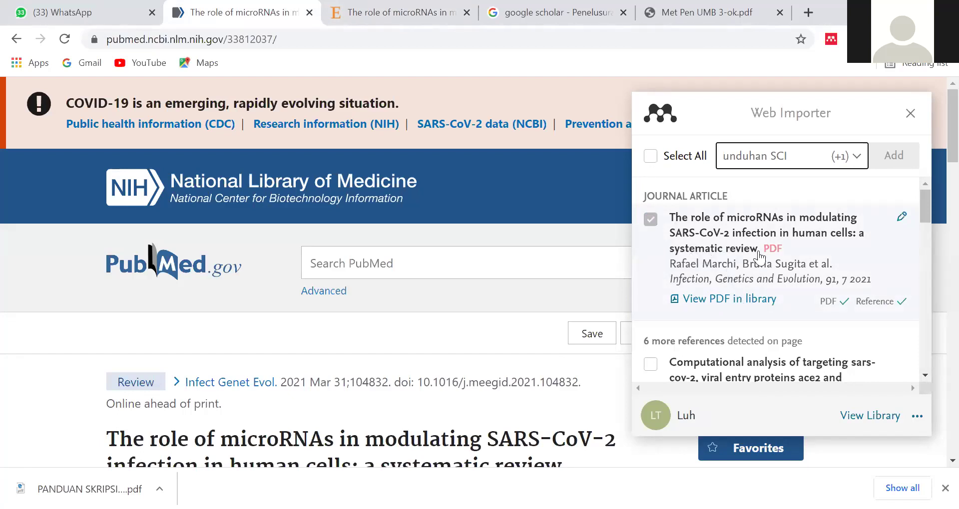
- Select the detected reference "Computational analysis of targeting sars-cov-2, viral entry proteins ace2 and tmprss2" for import
scroll(784, 218, "down", 2)
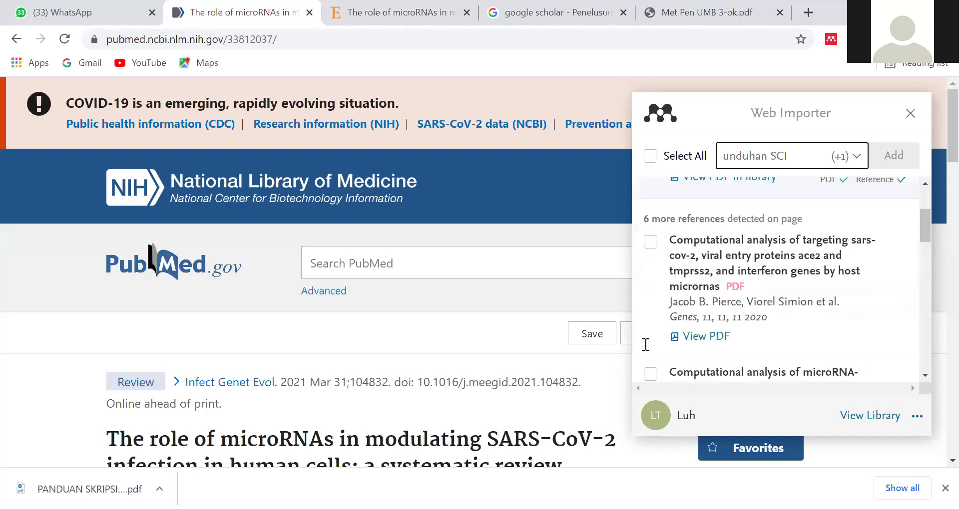
scroll(646, 345, "up", 2)
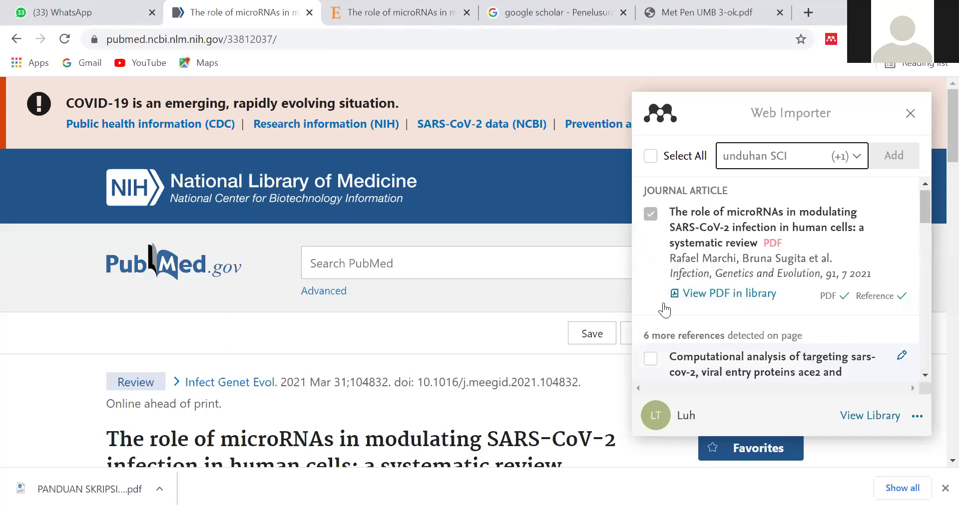
left_click(650, 358)
scroll(650, 345, "down", 5)
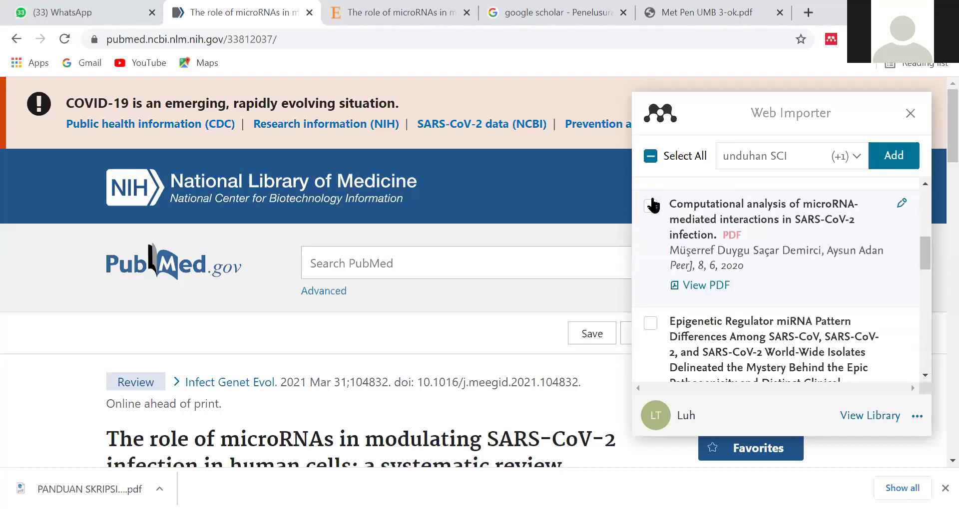
- Deselect unduhan SCI so that only latihan is the destination, and add the selected reference to the library
scroll(652, 205, "down", 1)
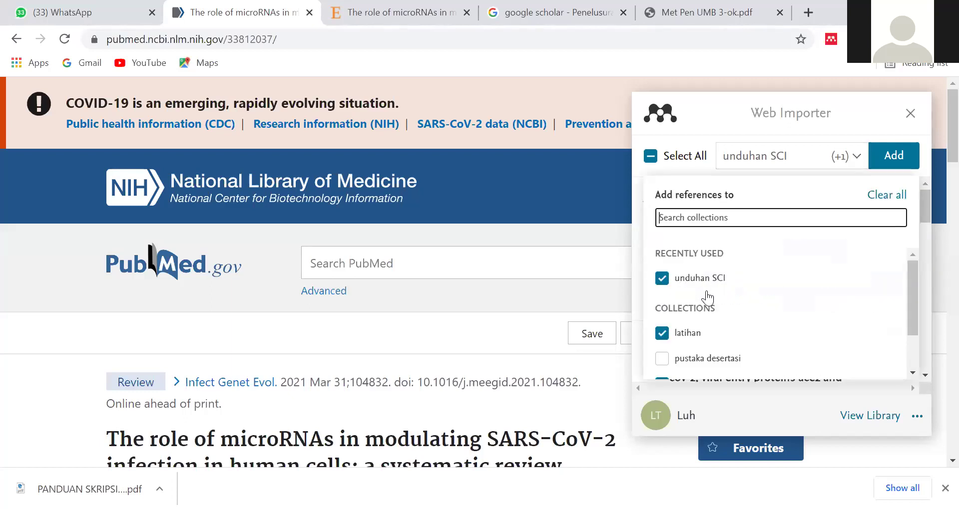
left_click(664, 278)
scroll(736, 270, "down", 1)
scroll(749, 254, "down", 1)
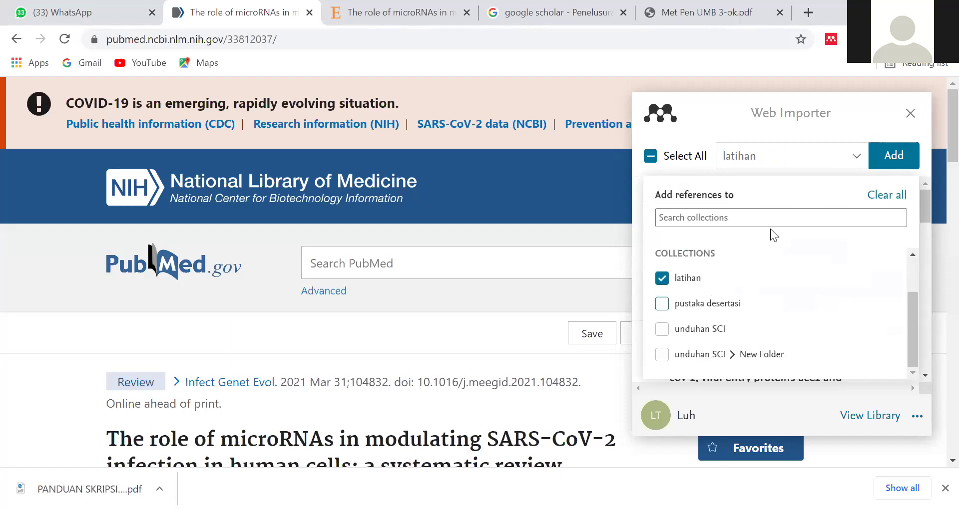
left_click(892, 158)
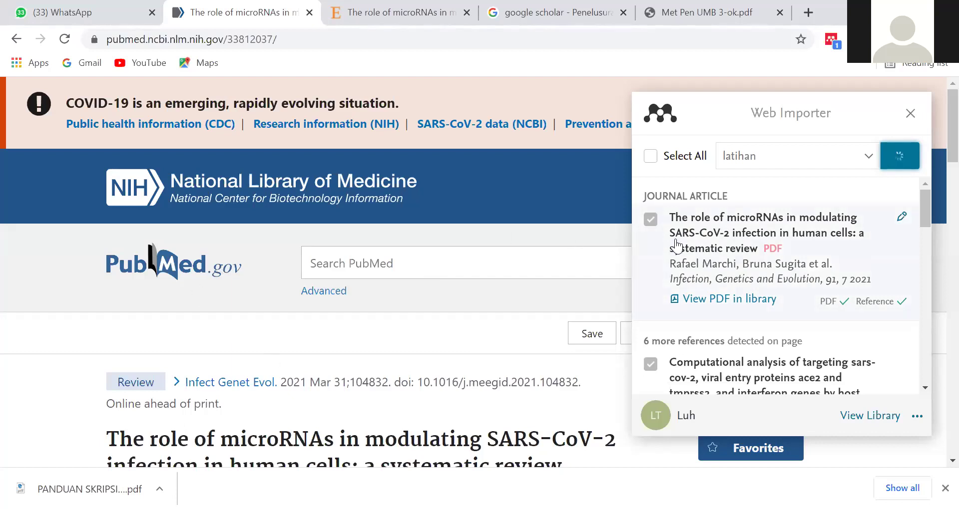
- Review the recently used and available destination collections in Web Importer
left_click(855, 159)
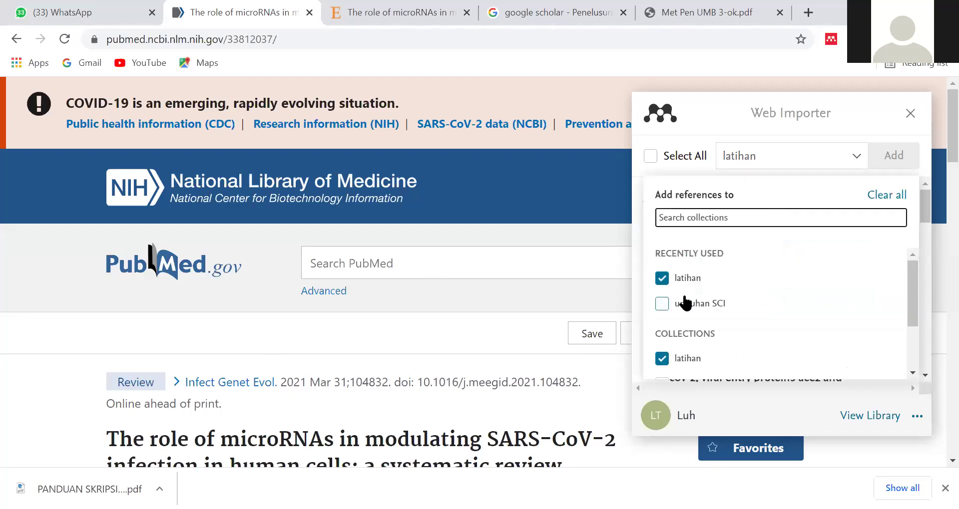
scroll(685, 305, "down", 3)
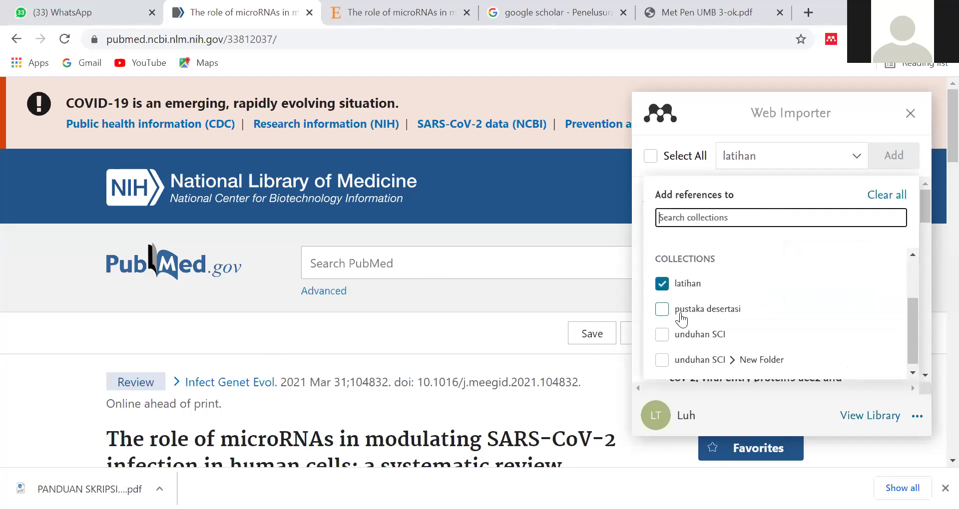
scroll(685, 325, "down", 2)
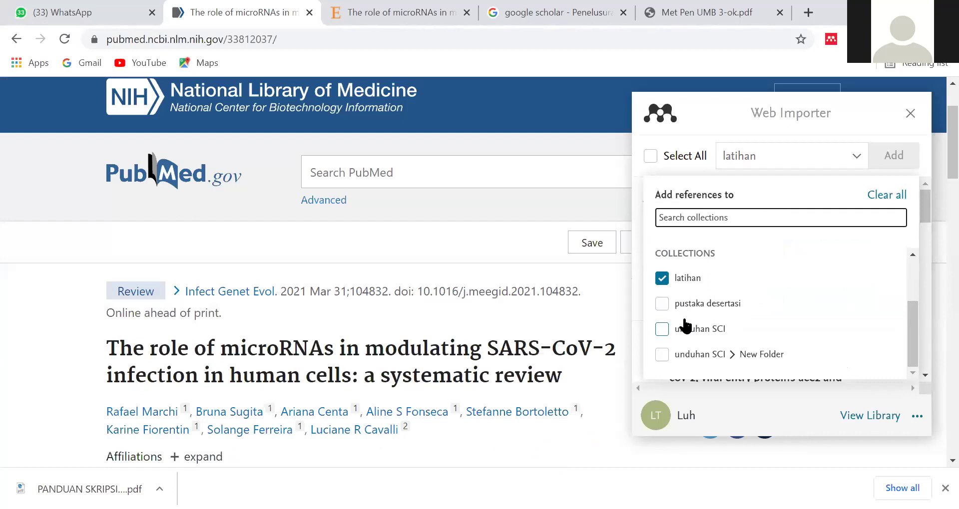
scroll(685, 325, "up", 3)
scroll(704, 261, "up", 2)
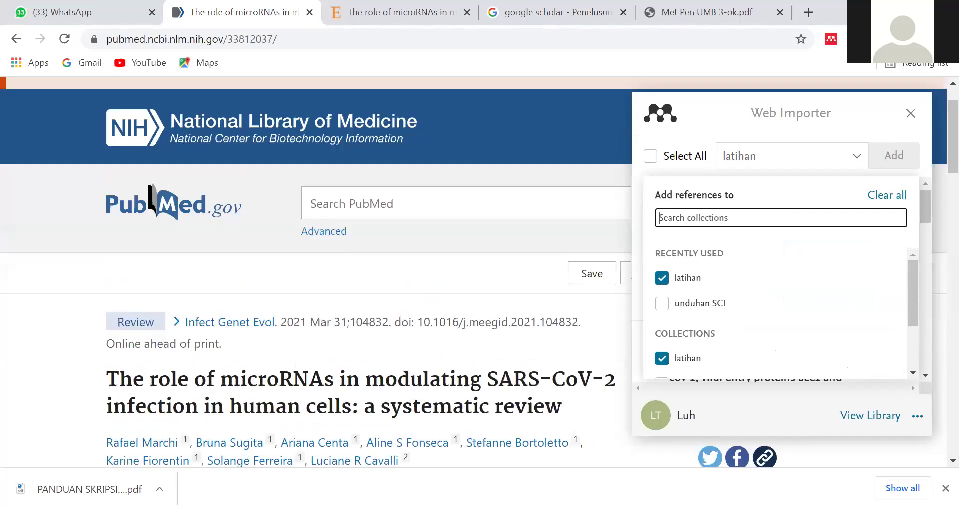
scroll(315, 275, "up", 1)
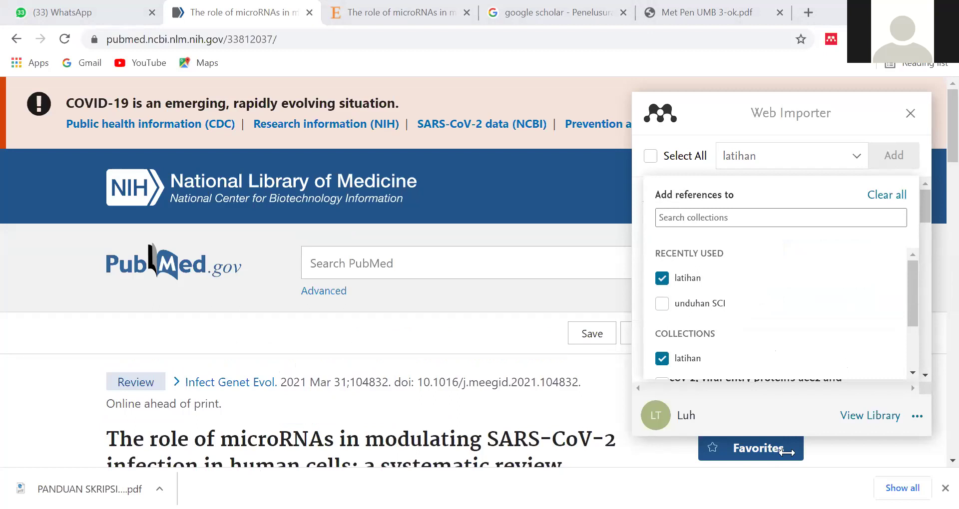
- Switch to Mendeley Desktop and synchronize the library to load the imported references into the latihan folder
key("alt+Tab")
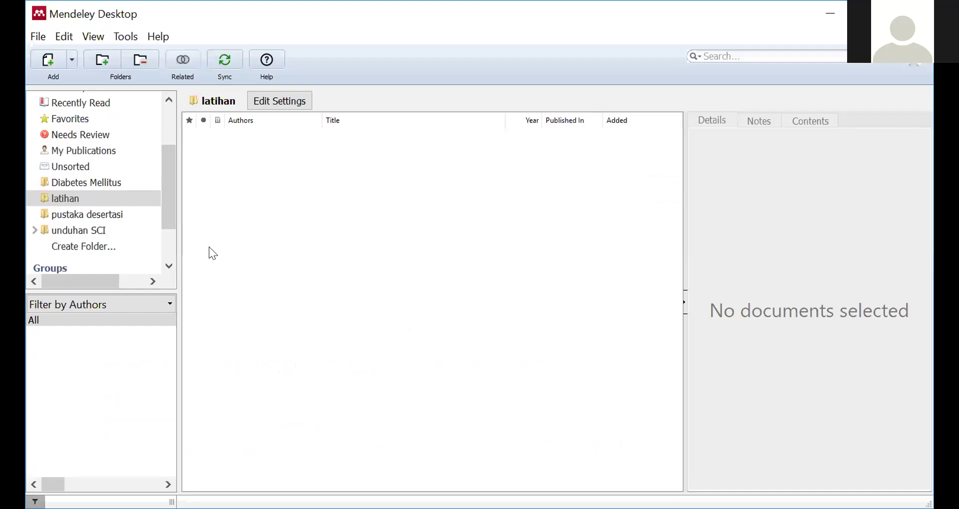
left_click(131, 196)
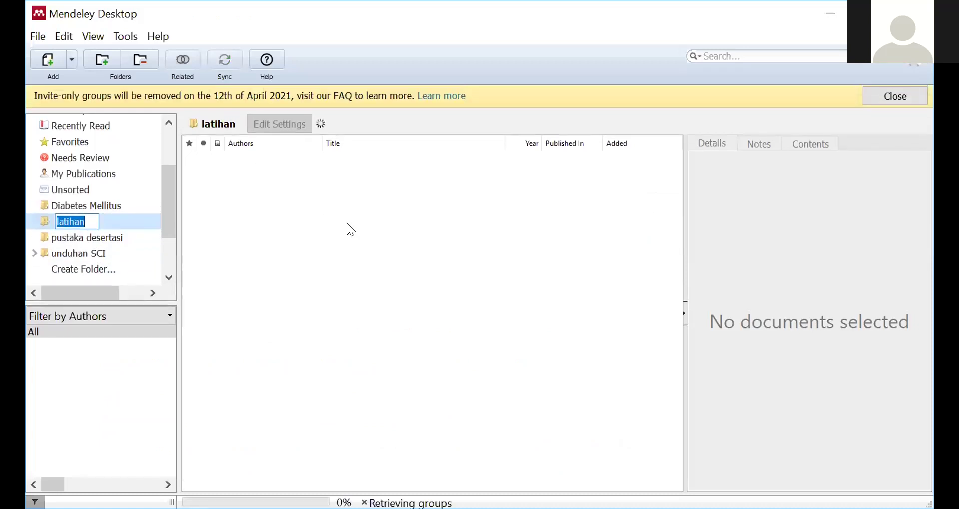
key("End")
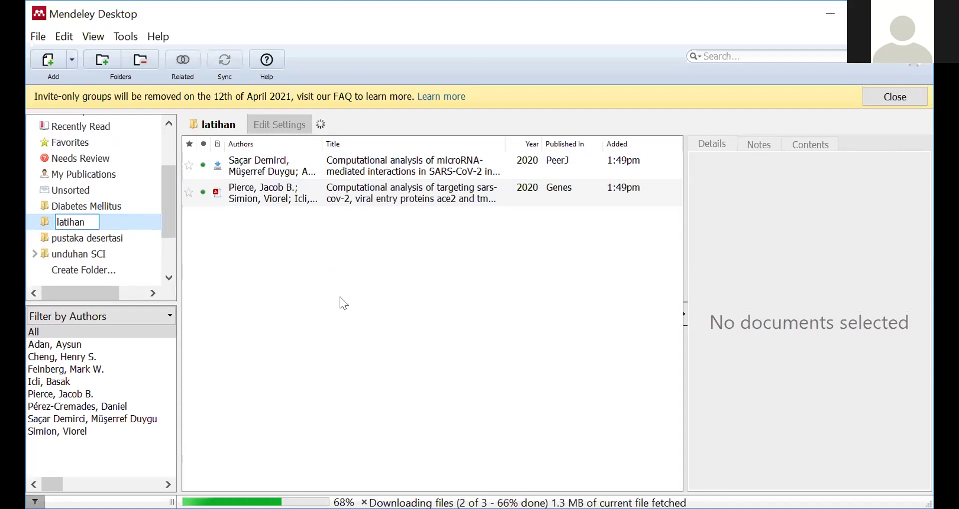
- Review the commands available for adding files, folders and manual entries to the Mendeley library
left_click(40, 36)
key("Down")
key("Down")
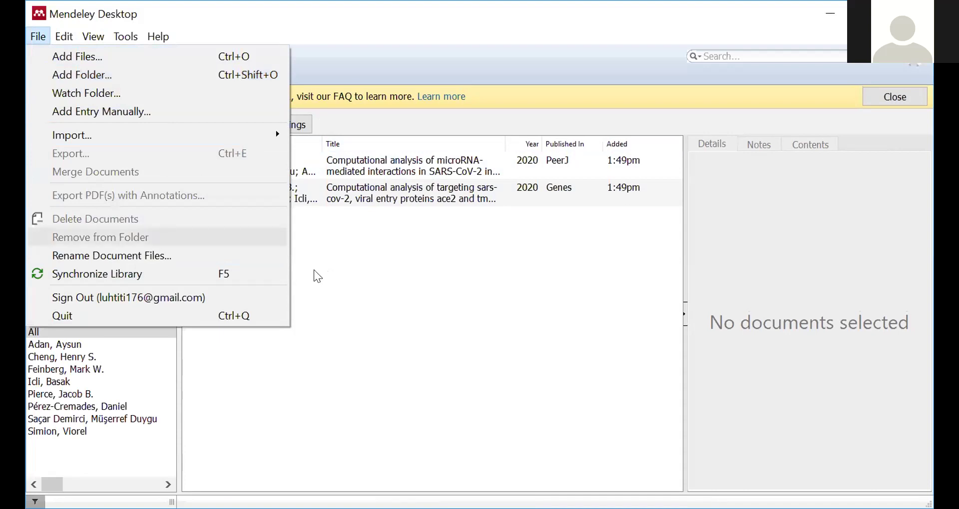
left_click(297, 257)
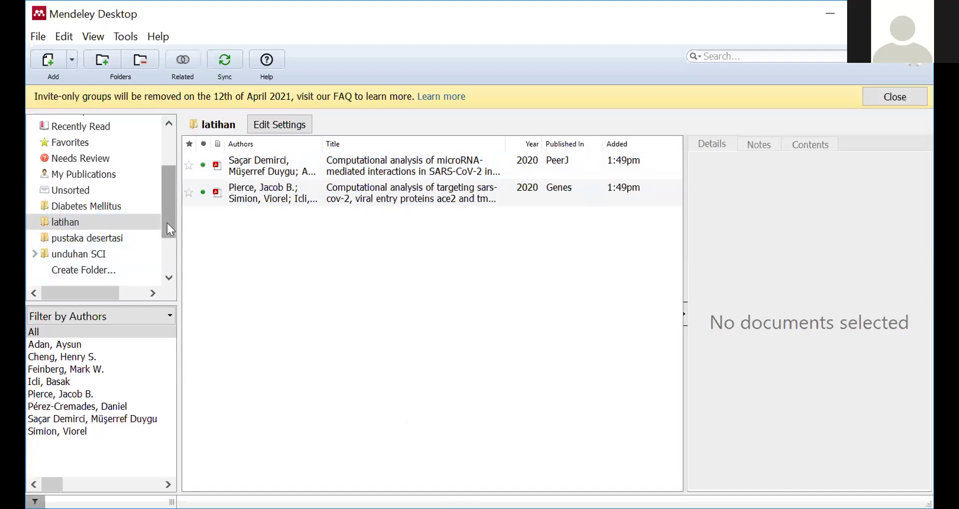
scroll(105, 199, "down", 1)
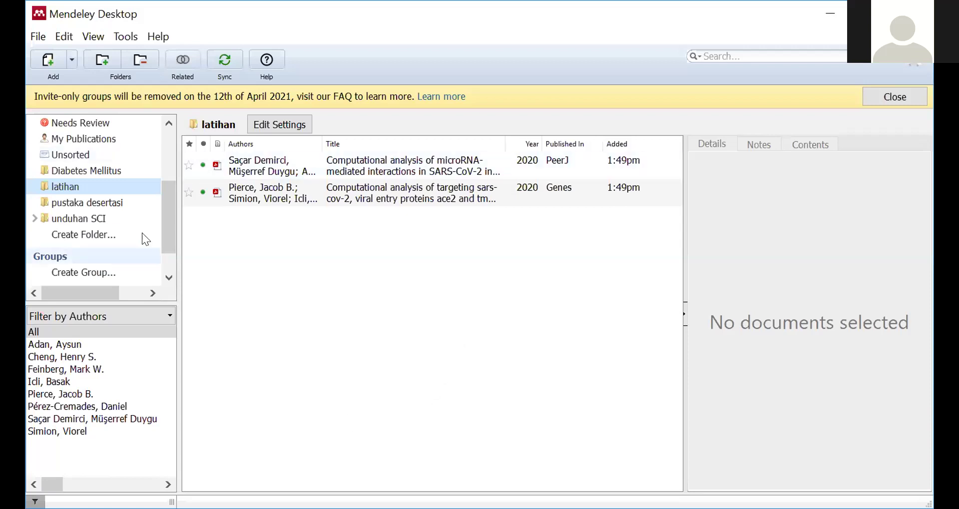
left_click(39, 38)
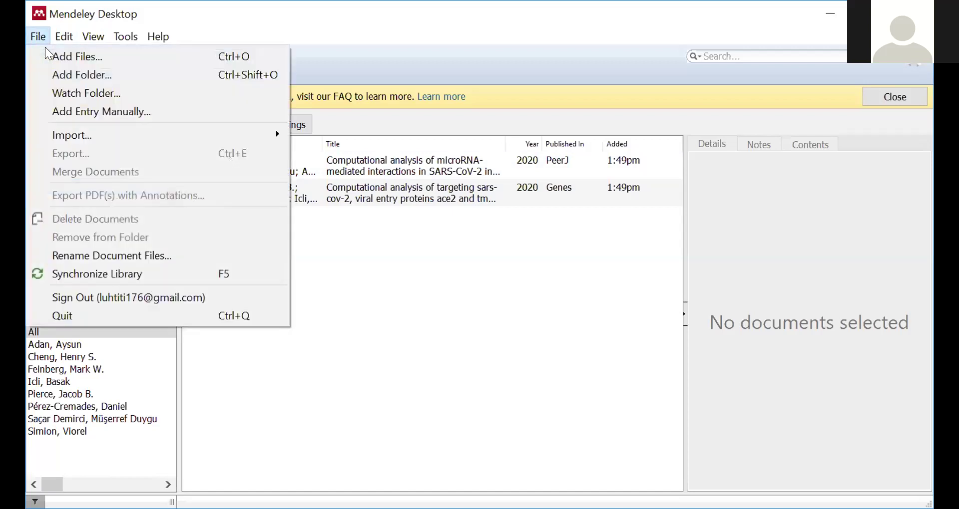
key("Down")
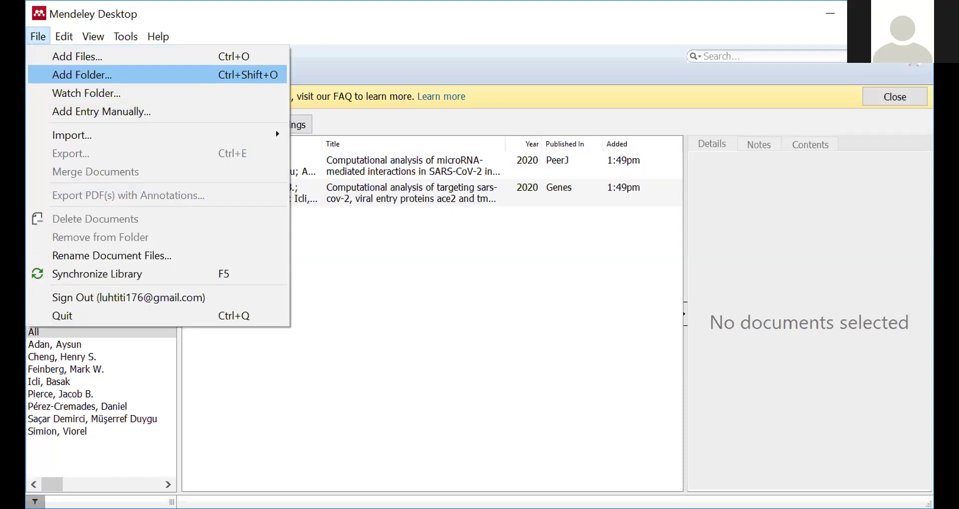
left_click(428, 325)
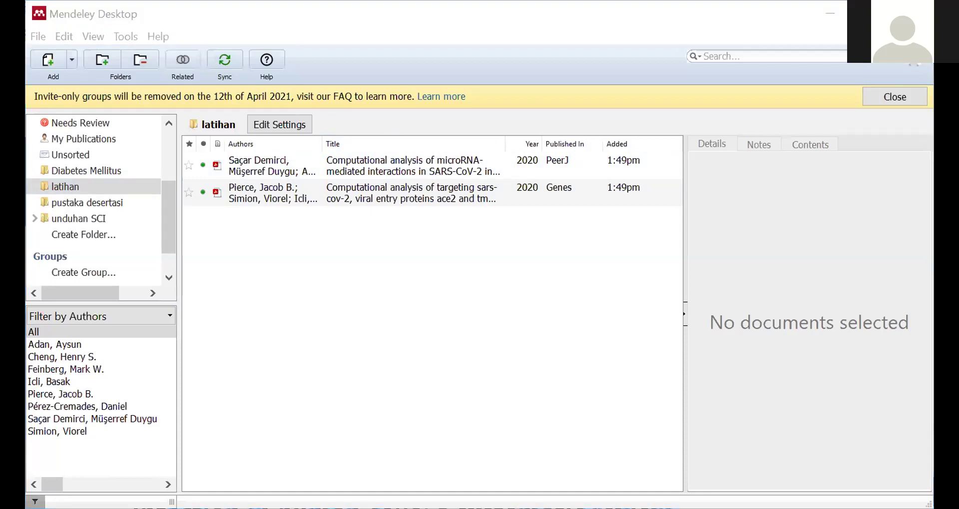
- Switch to File Explorer to look over the folders on DATA (D:), and return to Mendeley's add-files and add-folder commands
key("alt+Tab")
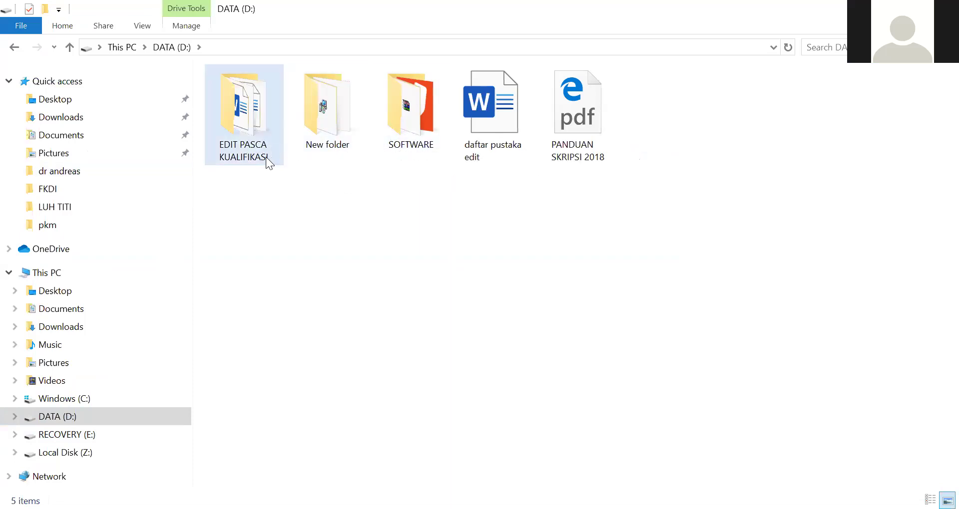
mouse_move(272, 151)
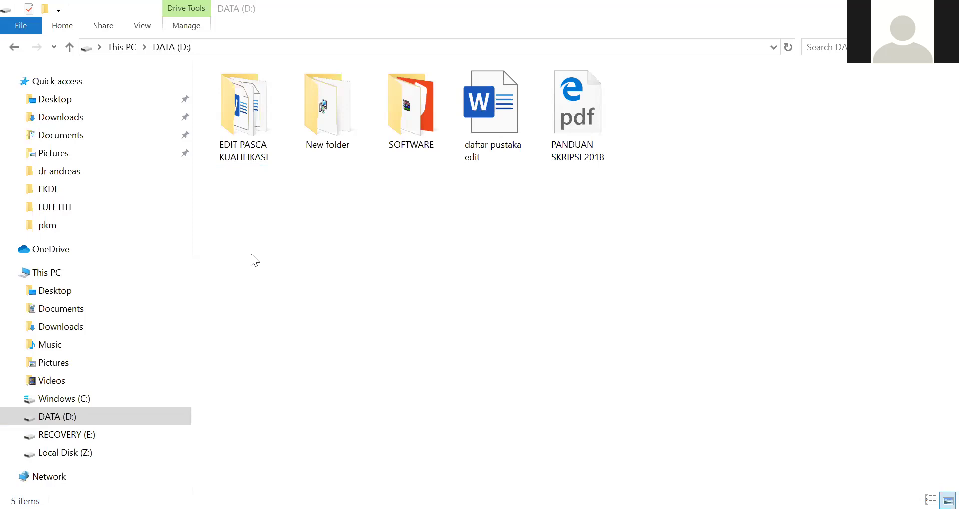
key("alt+Tab")
left_click(37, 37)
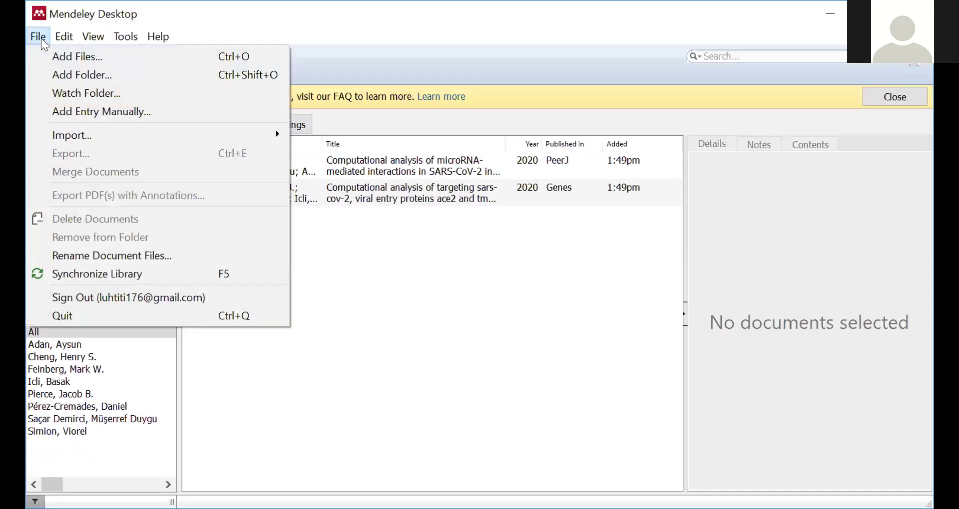
left_click(430, 316)
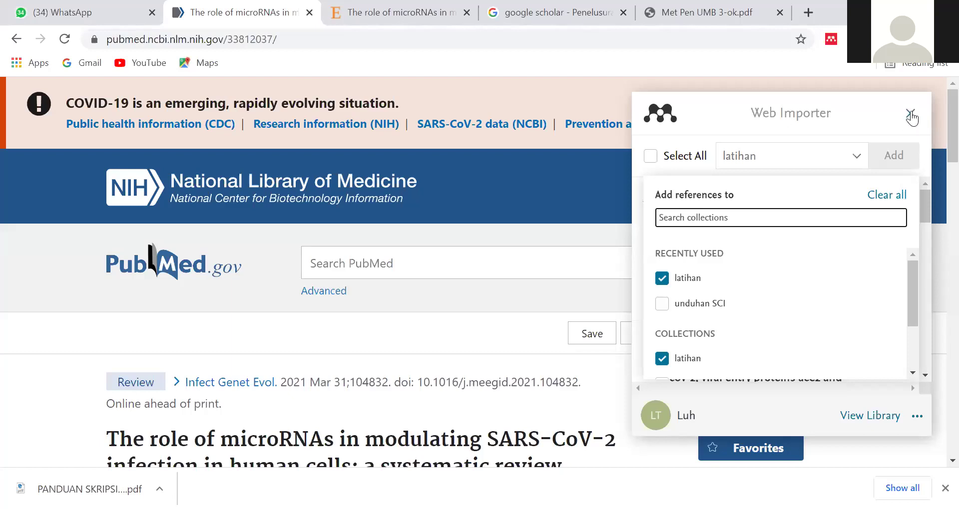
- In the browser, close Web Importer along with the duplicate microRNA article page and Met Pen UMB 3-ok.pdf
left_click(910, 115)
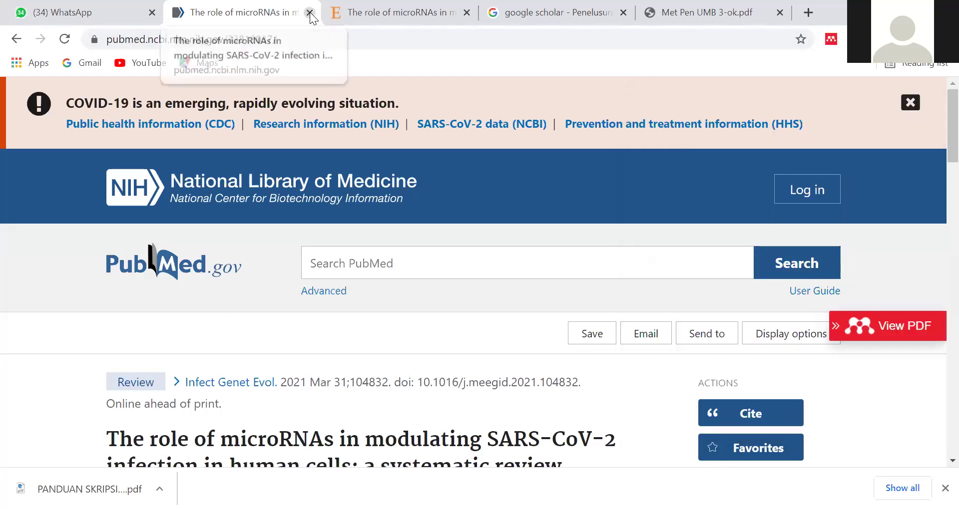
left_click(466, 12)
left_click(622, 13)
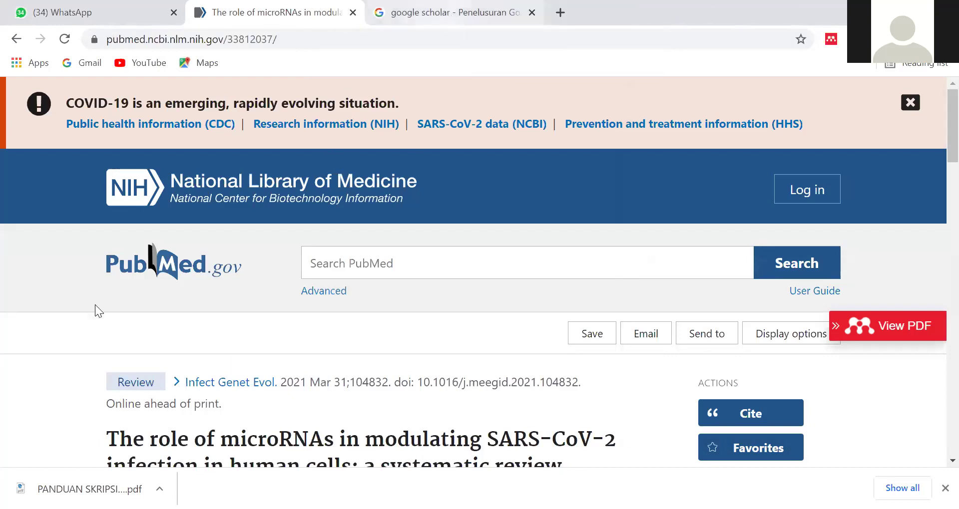
- Open Google Scholar from the existing "google scholar" search results
key("ctrl+Tab")
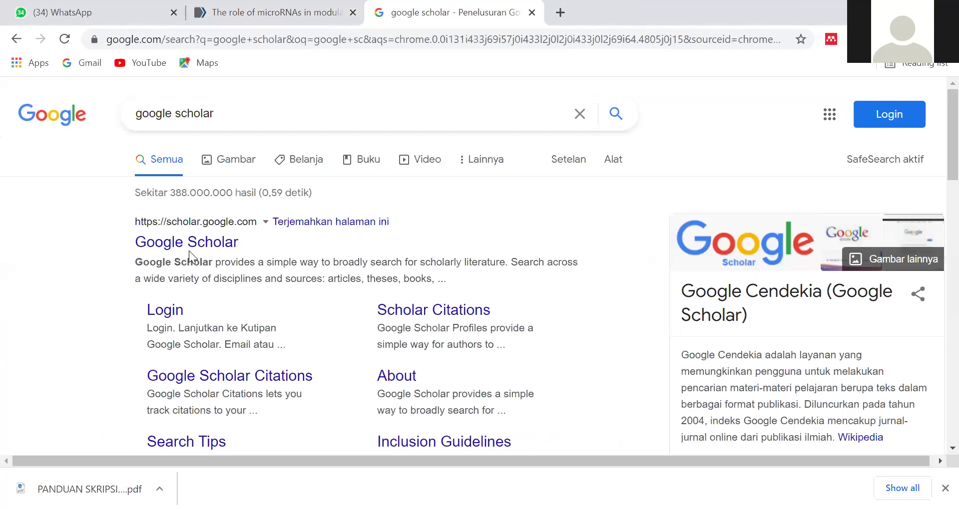
left_click(221, 246)
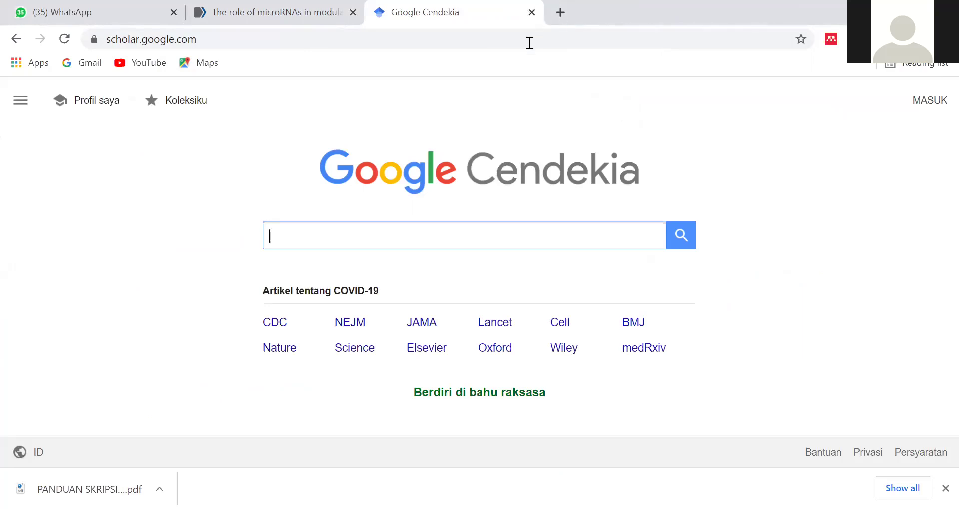
- Search Google for "diabetes melitus" in a new browser tab
left_click(560, 12)
left_click(377, 319)
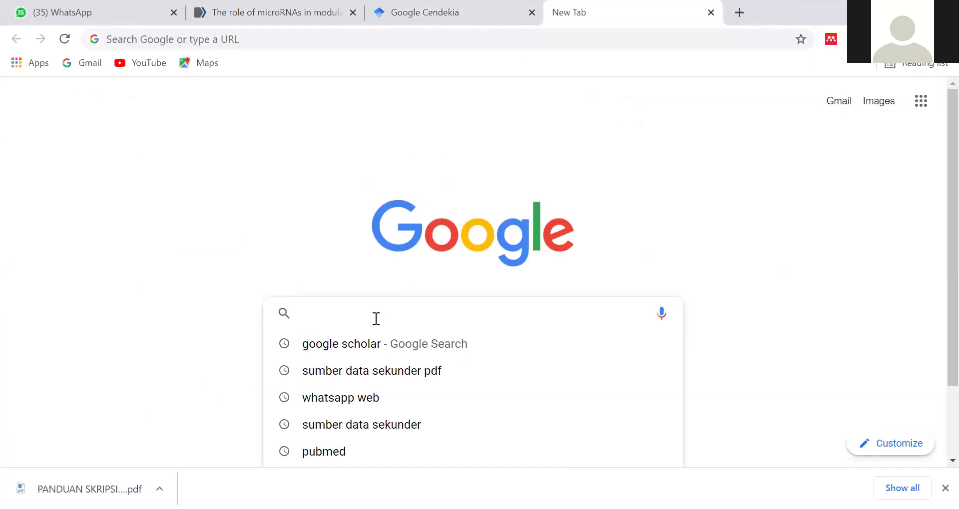
type("diabet")
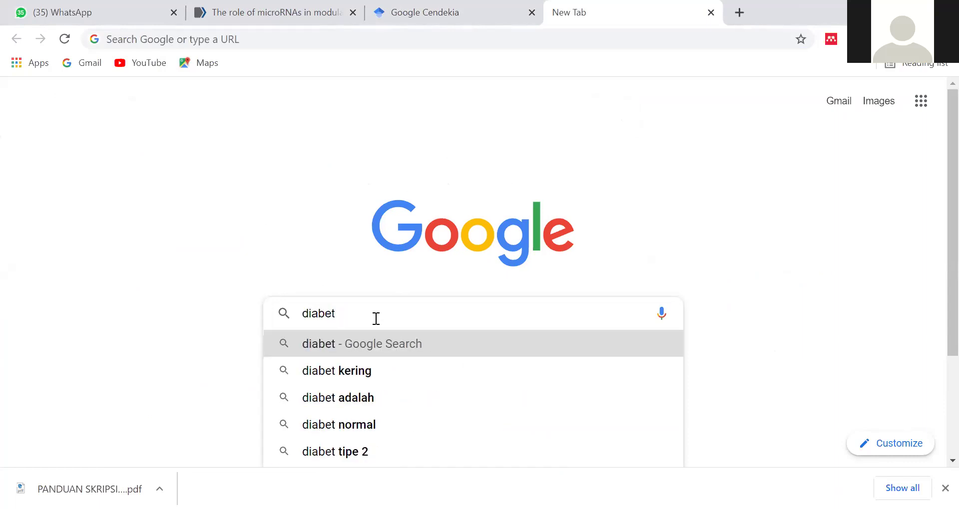
type("es ")
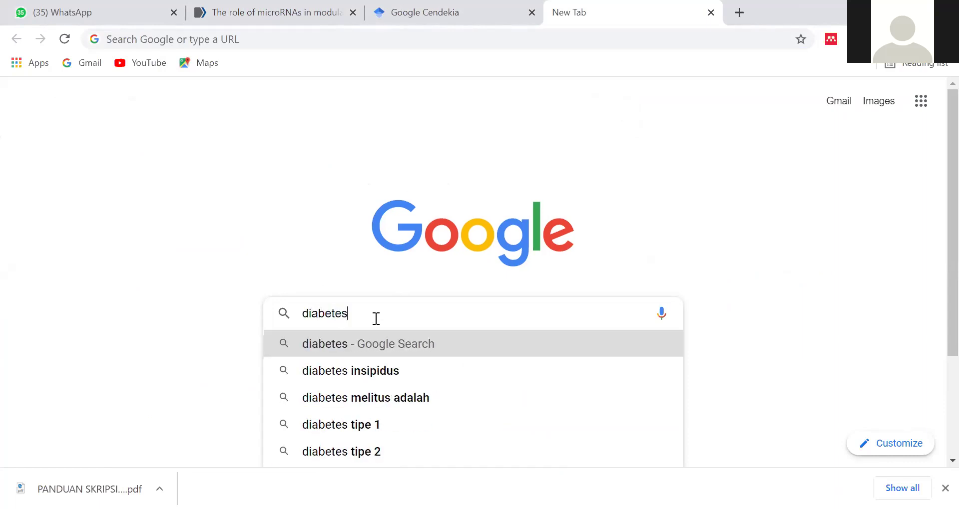
type("meleiyu")
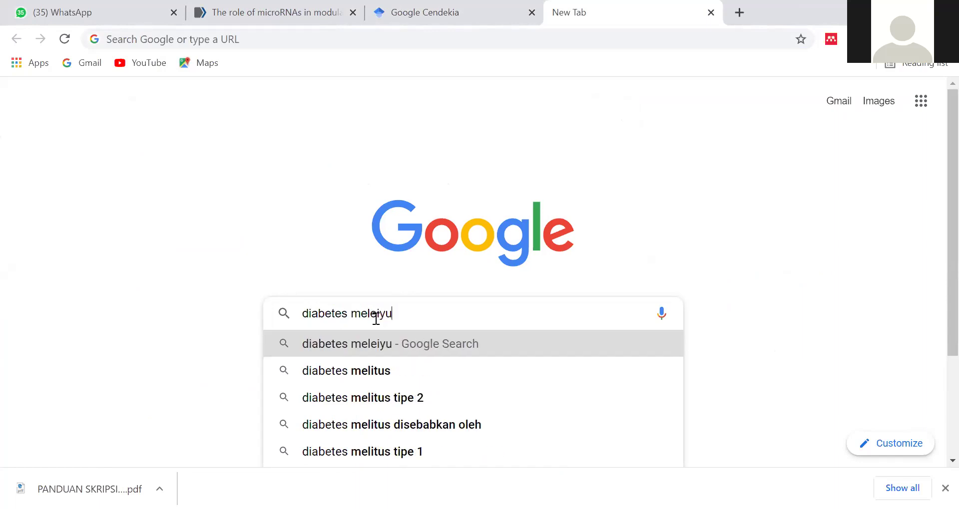
key("BackSpace")
key("BackSpace")
key("BackSpace")
key("BackSpace")
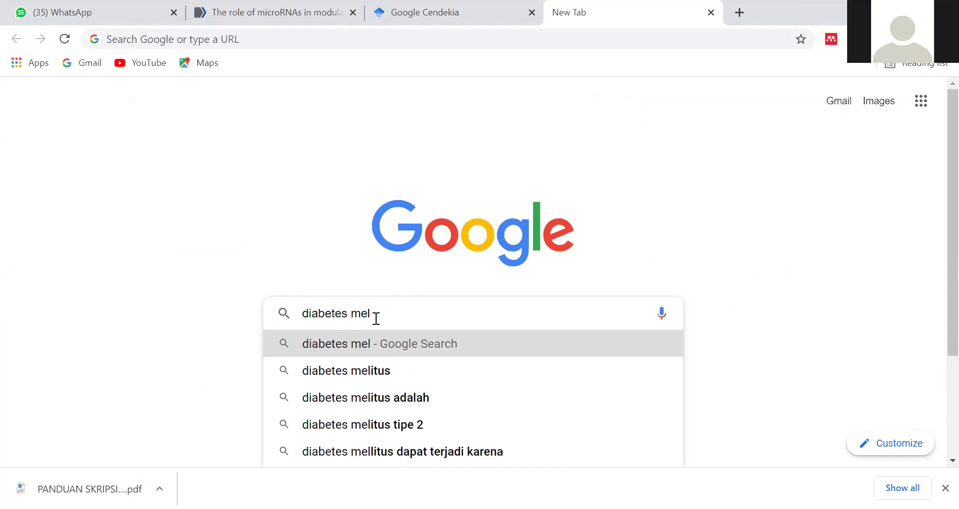
type("itus")
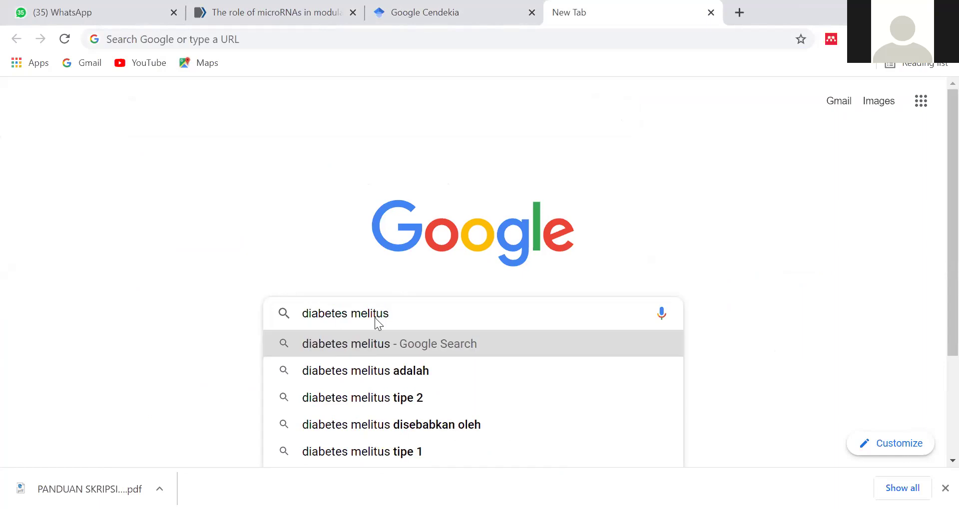
key("Return")
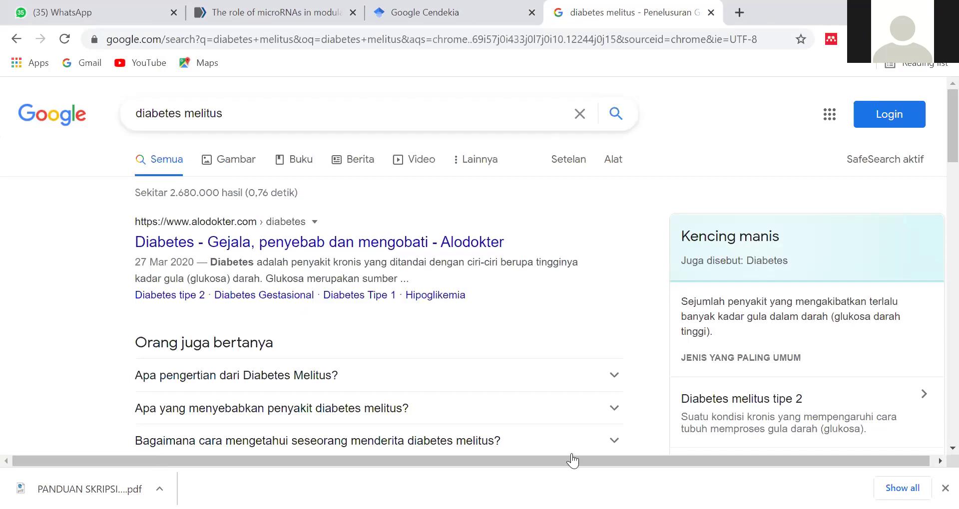
- Open Google's advanced search (Penelusuran lanjutan) for the diabetes melitus query and review its keyword and filter fields
left_click(570, 162)
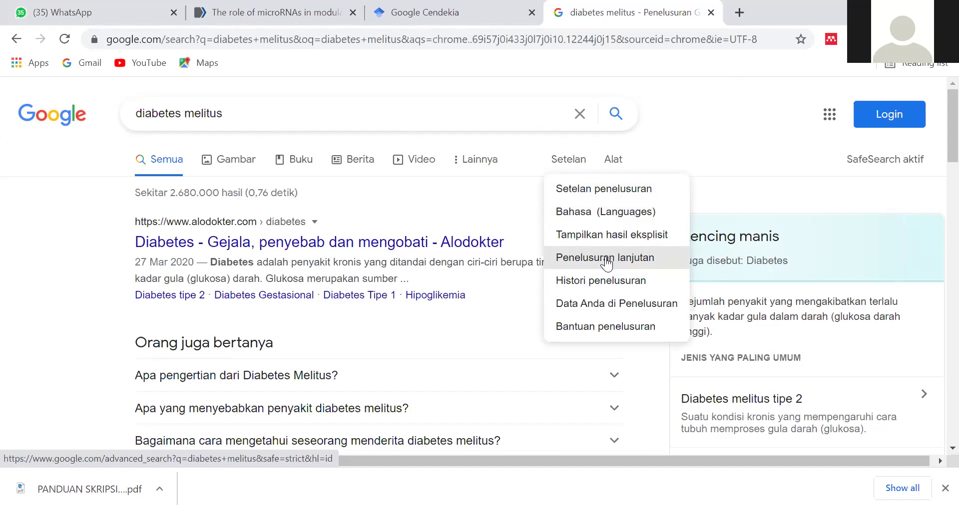
key("Return")
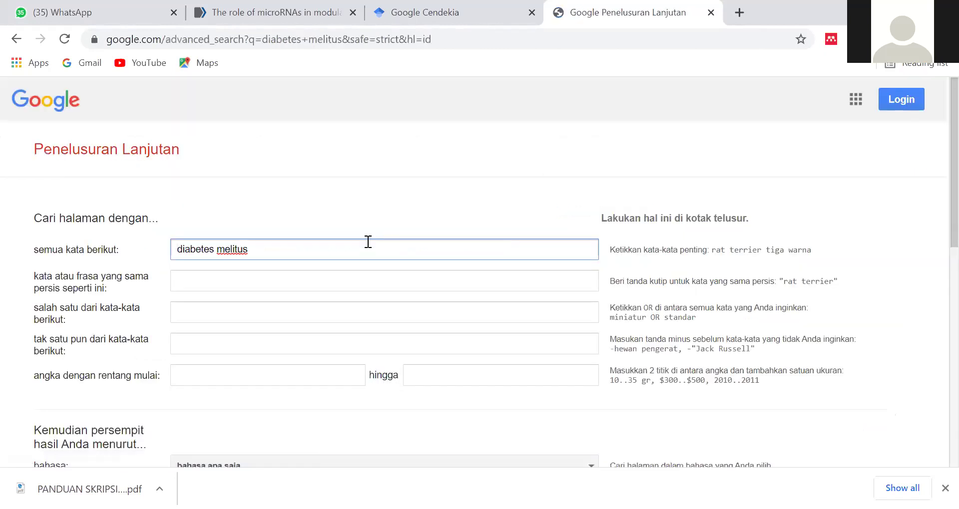
scroll(297, 208, "down", 1)
scroll(295, 209, "up", 1)
scroll(295, 208, "down", 1)
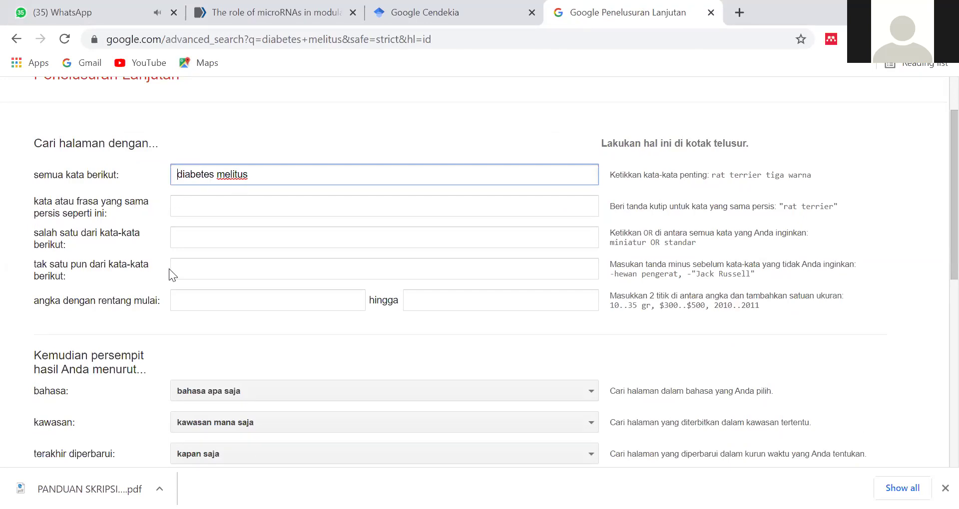
scroll(238, 264, "down", 1)
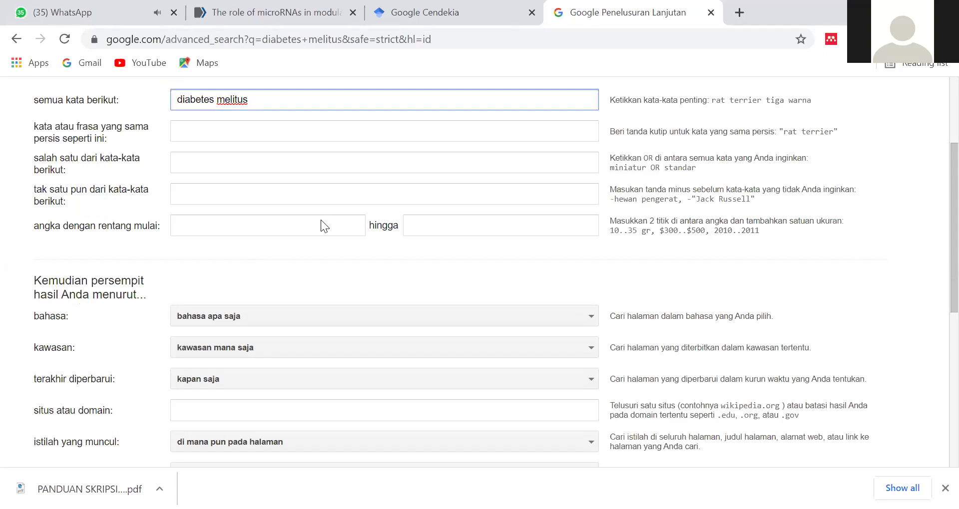
scroll(319, 221, "up", 2)
left_click(261, 255)
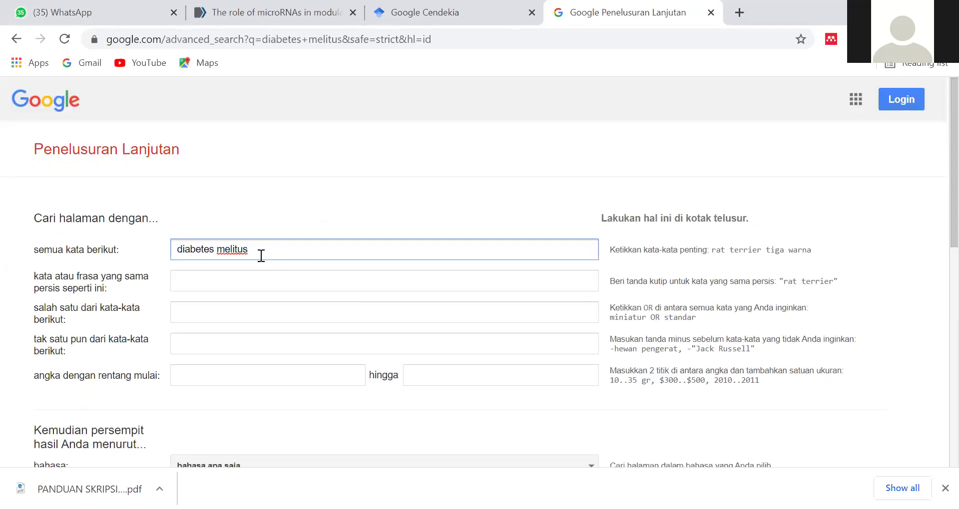
- Set the advanced search's number range (angka dengan rentang) from 2012 to 2021
scroll(275, 254, "down", 2)
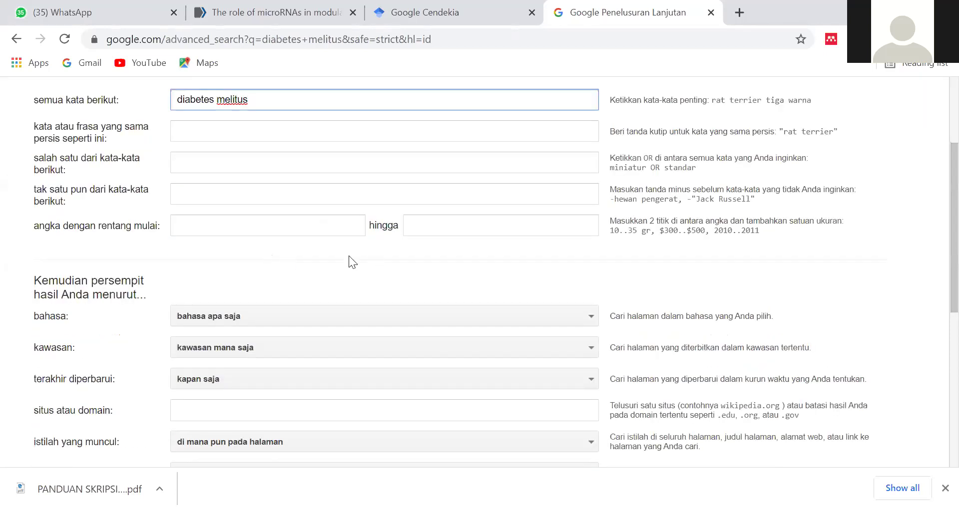
left_click(291, 228)
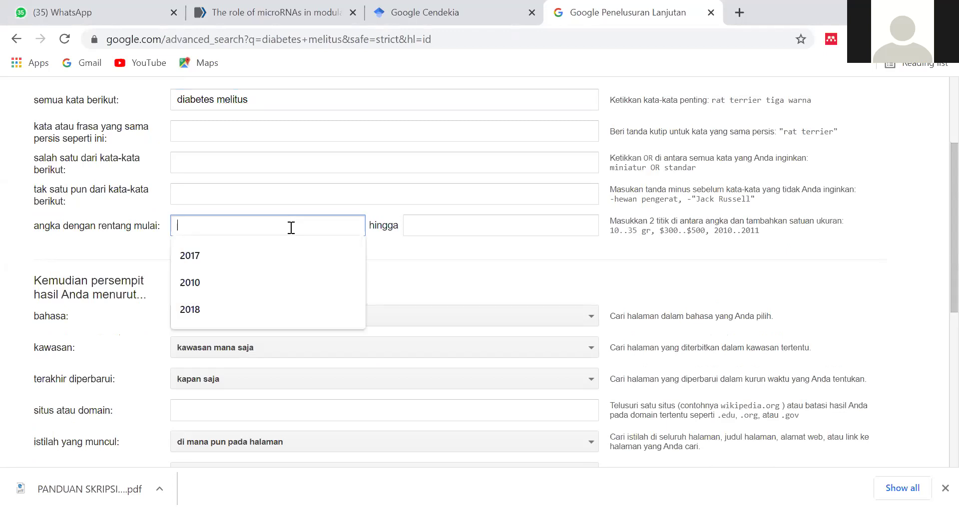
left_click(255, 282)
type("20102")
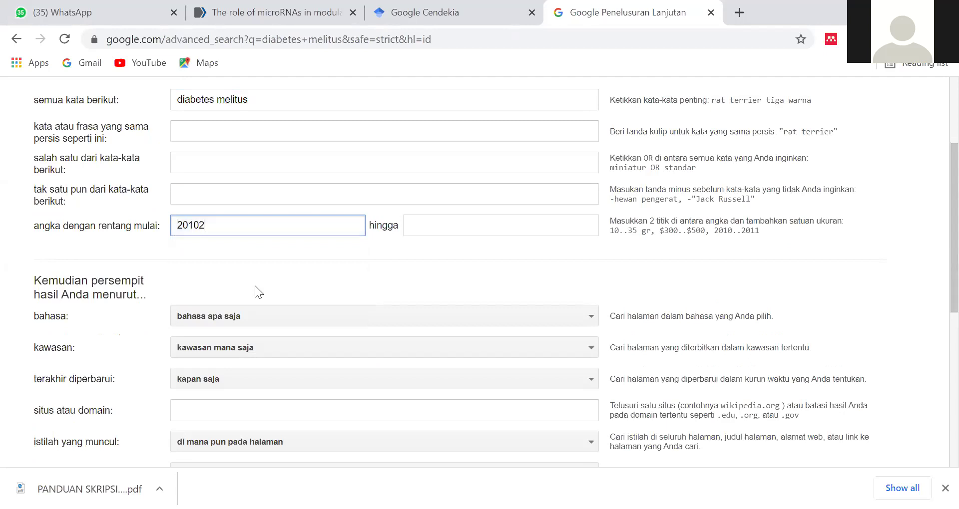
key("BackSpace")
key("BackSpace")
key("BackSpace")
key("BackSpace")
key("BackSpace")
key("BackSpace")
key("BackSpace")
type("2012")
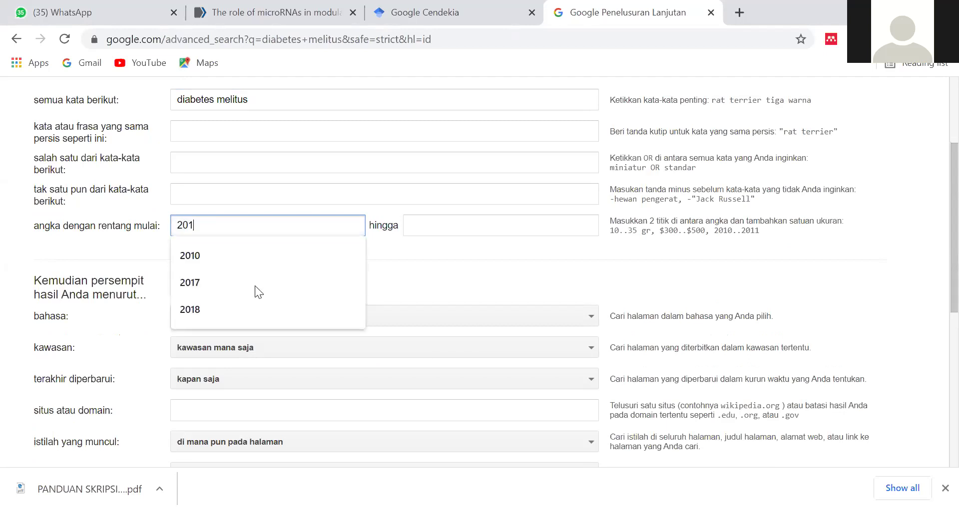
left_click(430, 223)
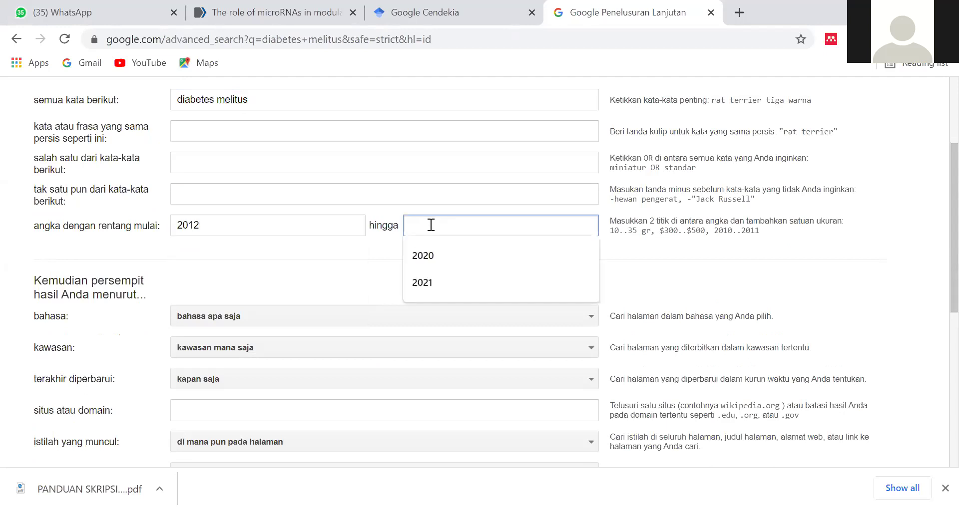
left_click(406, 281)
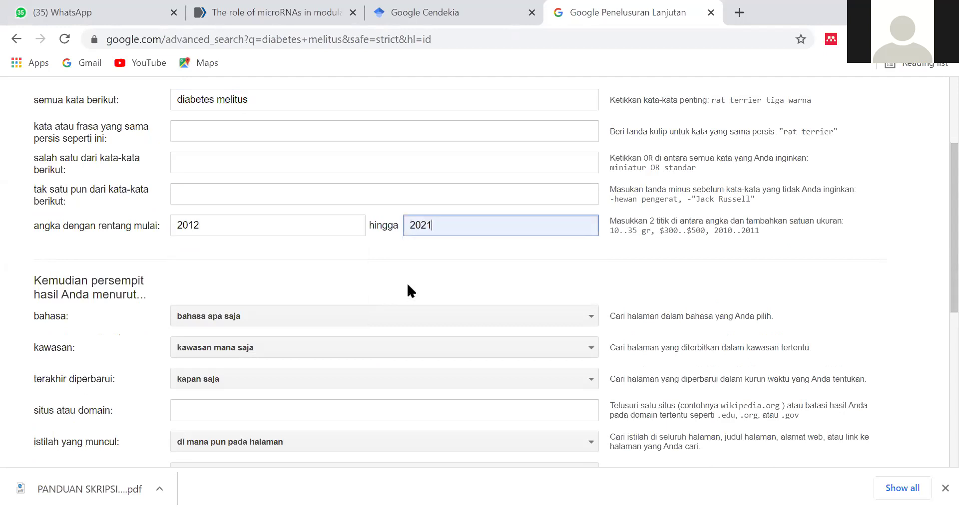
- Check the available language (bahasa) and region (kawasan) filter options in the advanced search form, keeping the current selections
left_click(319, 316)
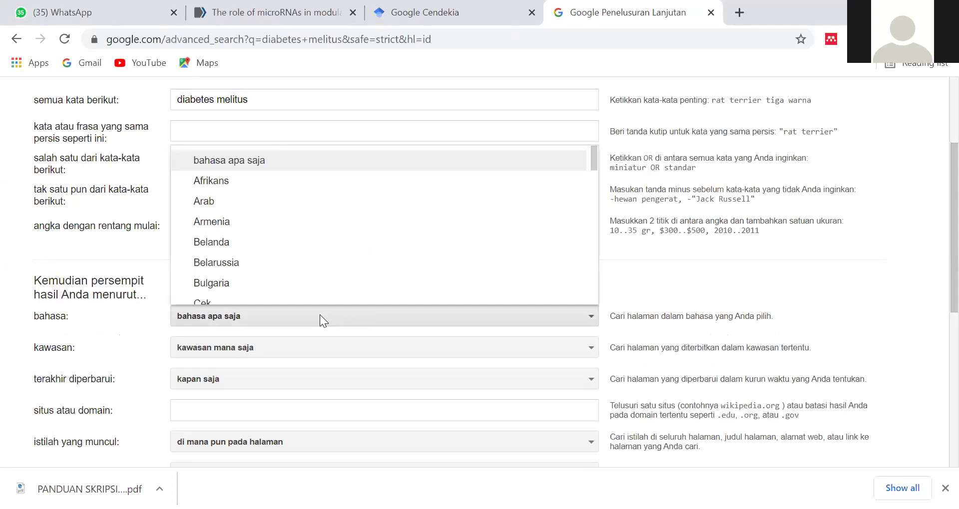
left_click(677, 282)
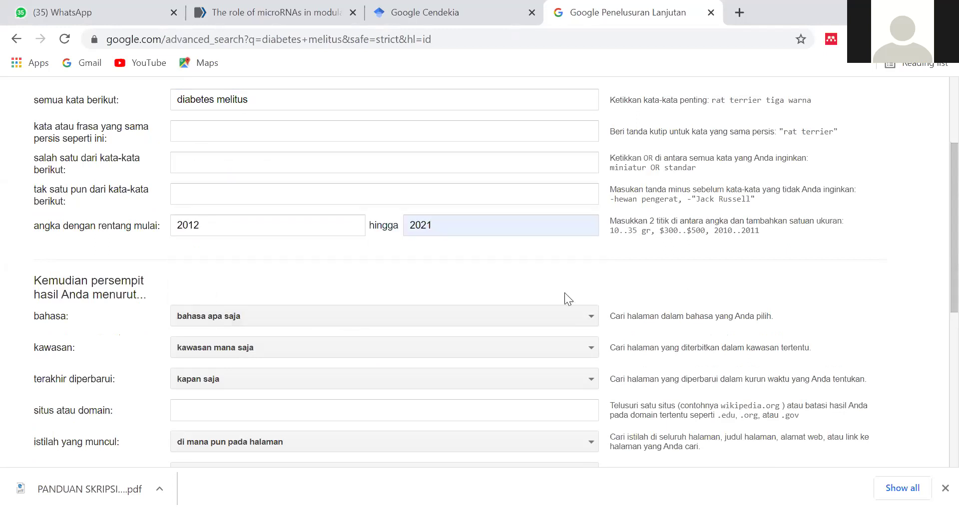
left_click(245, 346)
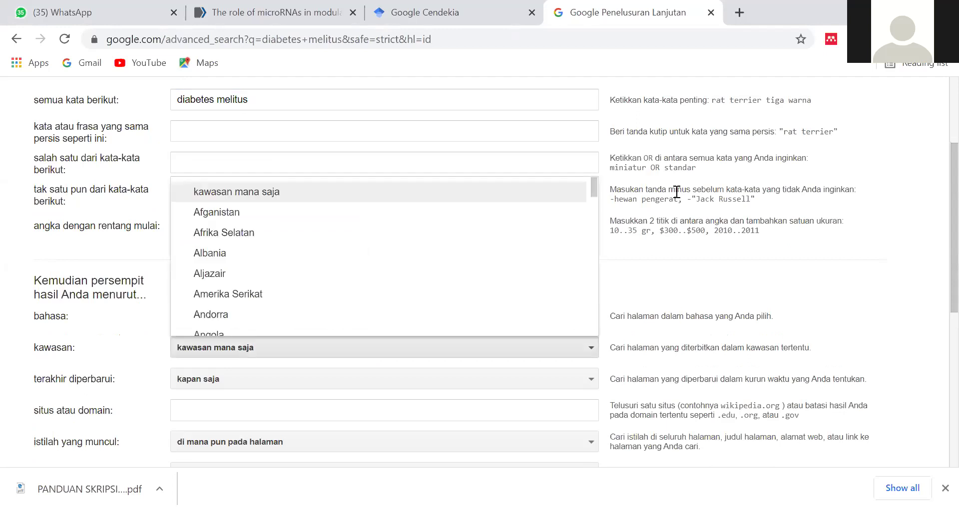
left_click(768, 289)
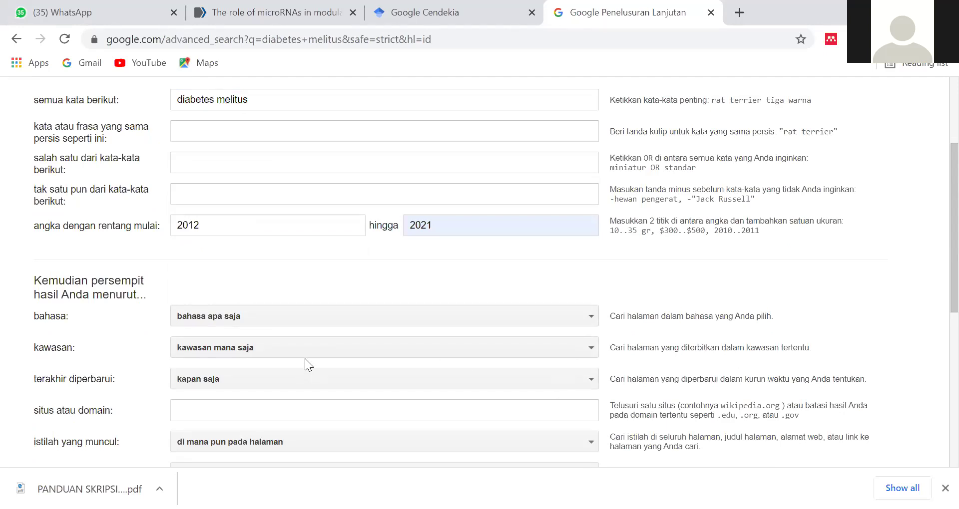
- Restrict the advanced search's file type (jenis file) to Adobe Acrobat PDF (.pdf) and run the search
scroll(305, 358, "down", 1)
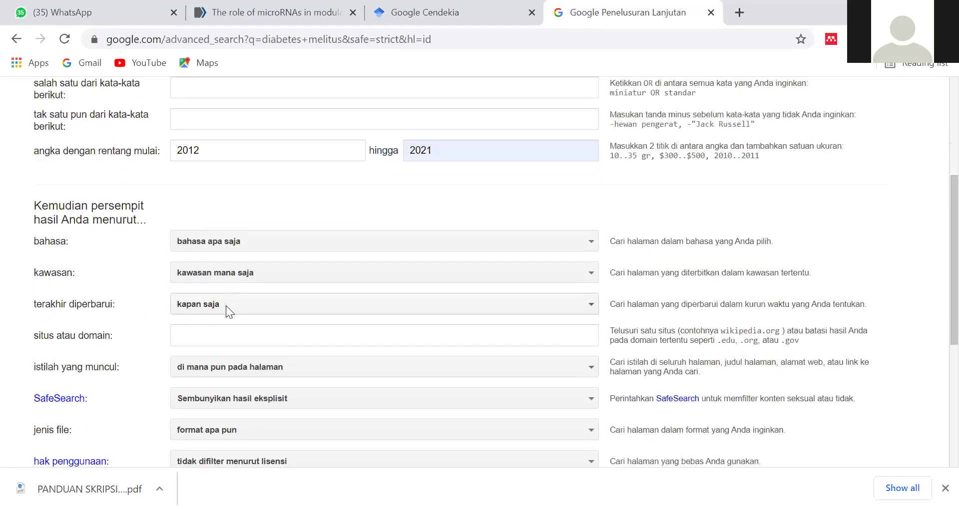
scroll(231, 305, "down", 1)
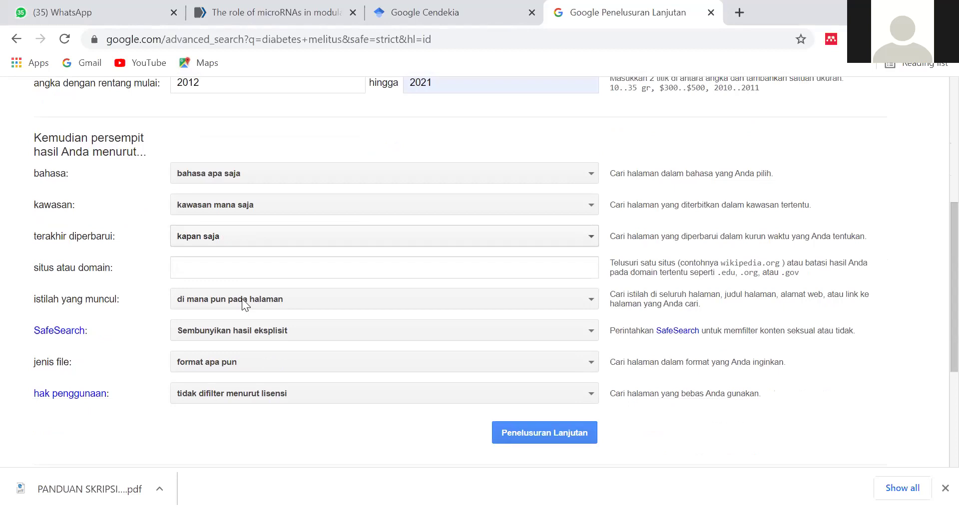
scroll(242, 299, "down", 1)
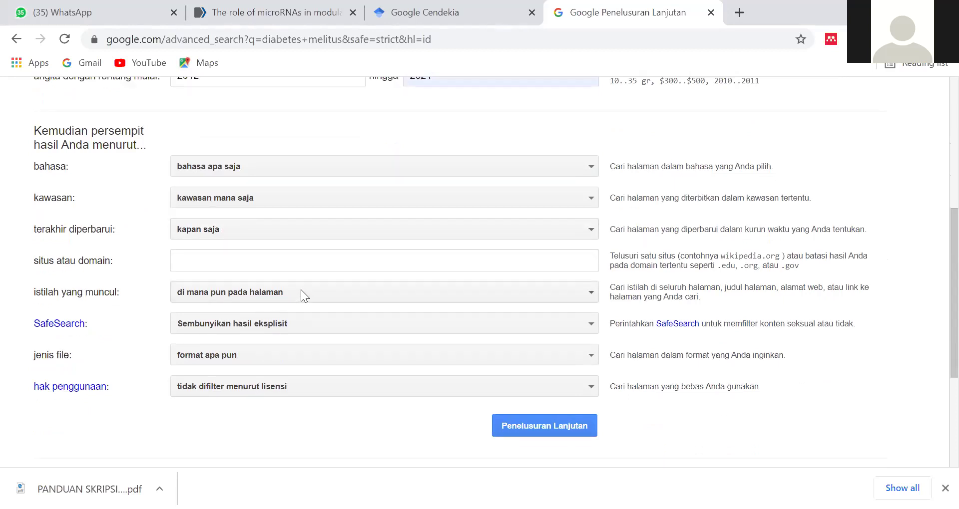
left_click(282, 355)
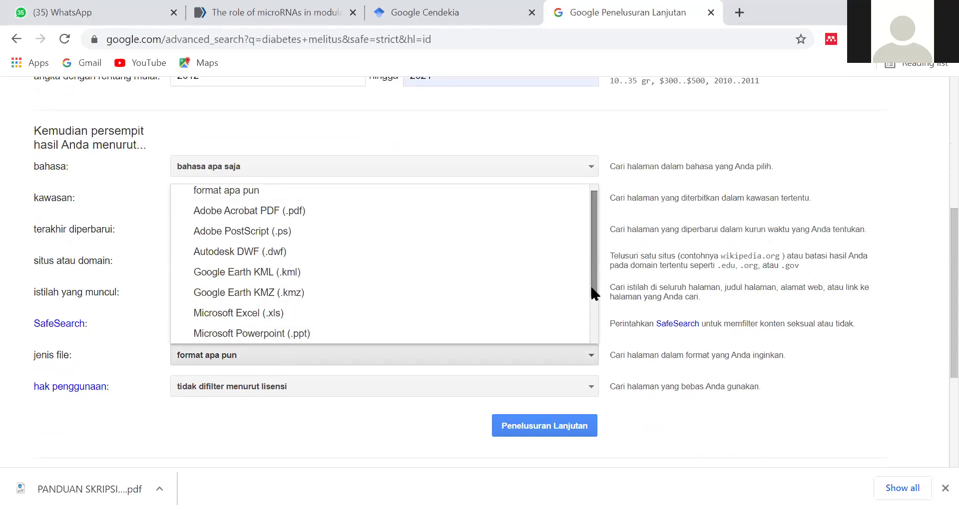
scroll(591, 300, "down", 1)
left_click_drag(595, 349, 613, 303)
scroll(444, 249, "up", 1)
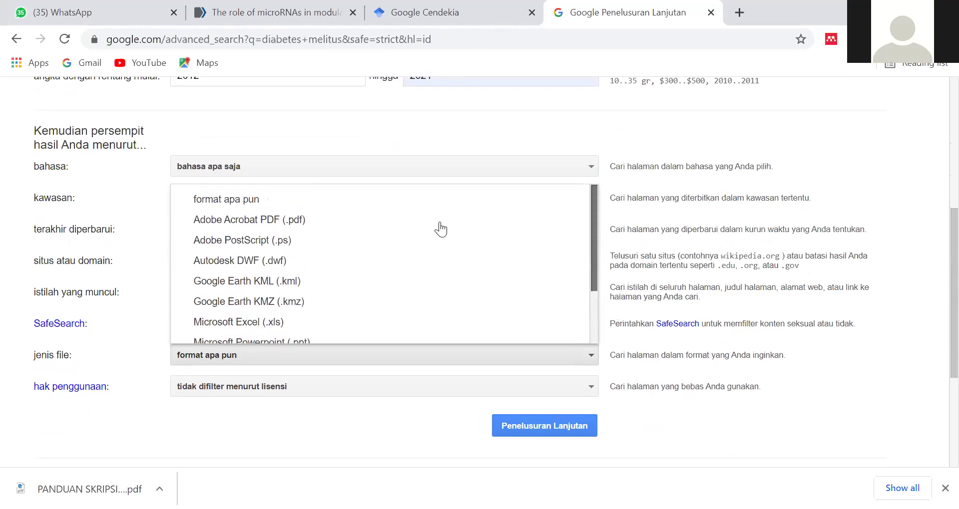
left_click(322, 217)
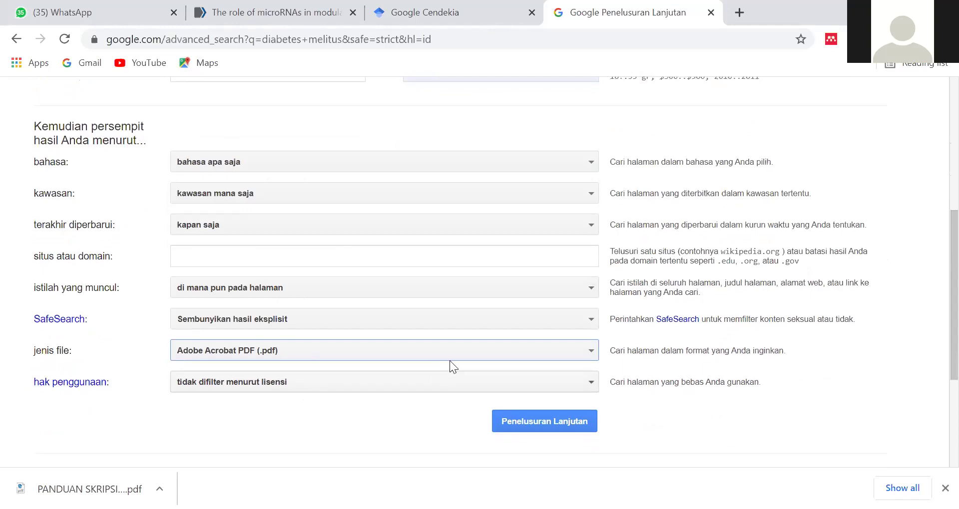
scroll(480, 367, "down", 2)
left_click(545, 352)
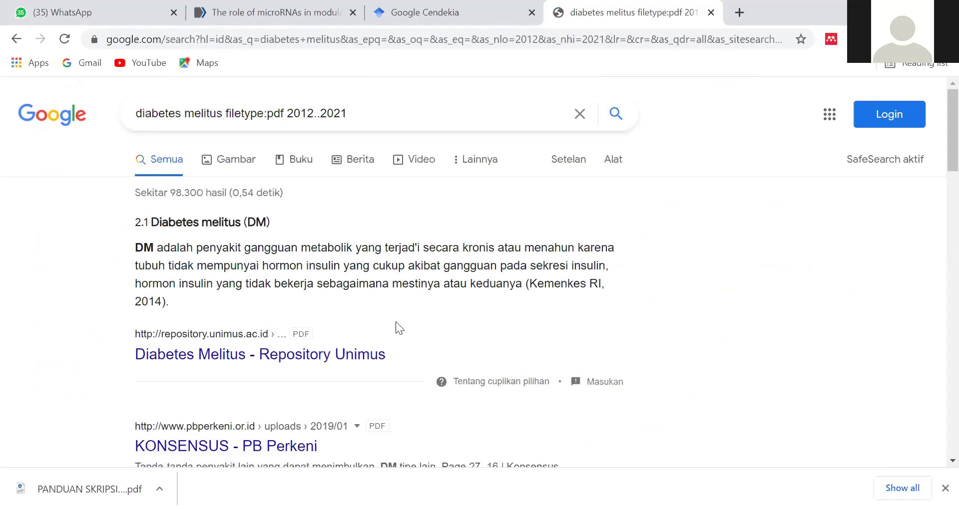
- Look through the PDF results for diabetes melitus and reopen the advanced search form from the results page
scroll(335, 286, "down", 2)
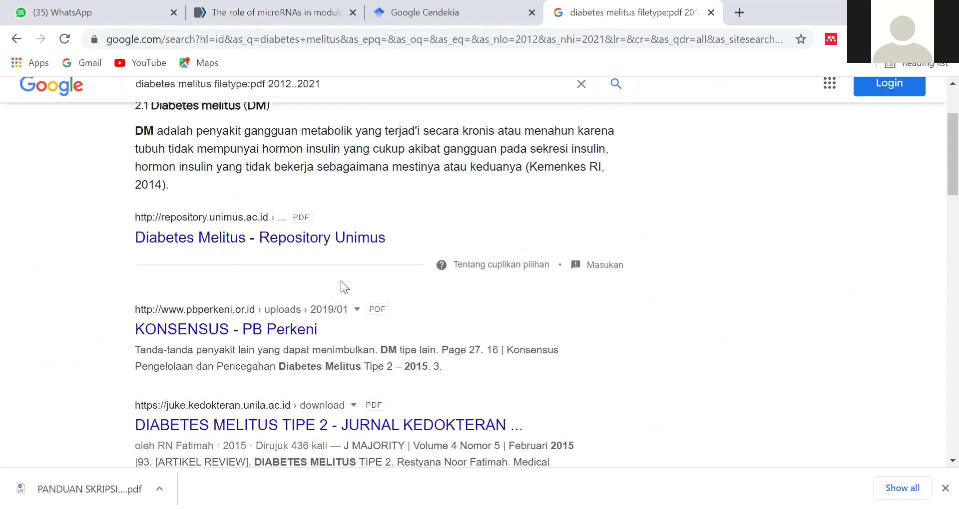
scroll(342, 282, "down", 2)
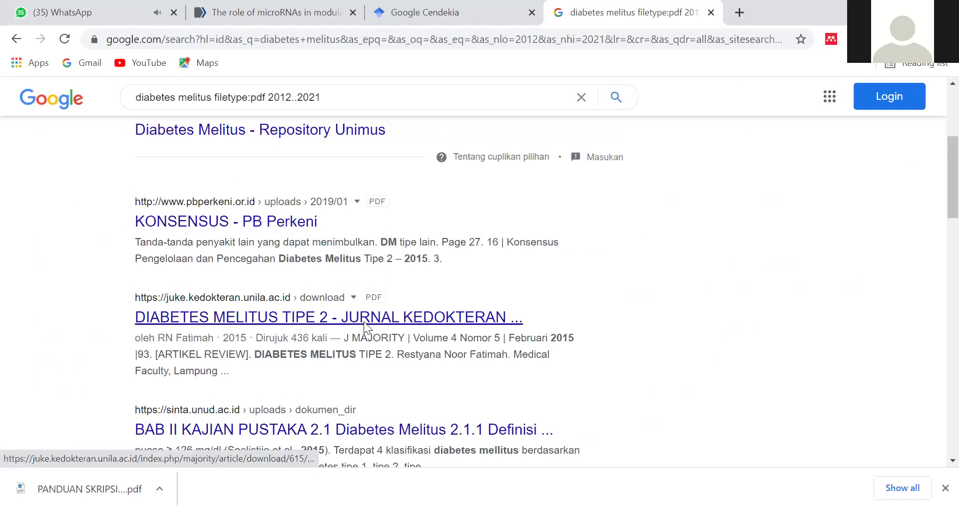
scroll(362, 300, "down", 1)
scroll(276, 229, "up", 5)
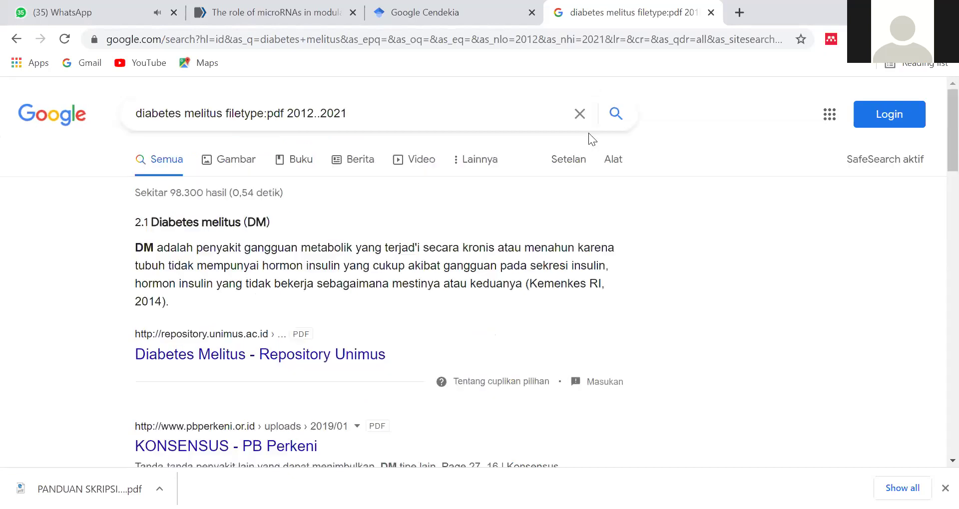
left_click(575, 163)
left_click(595, 259)
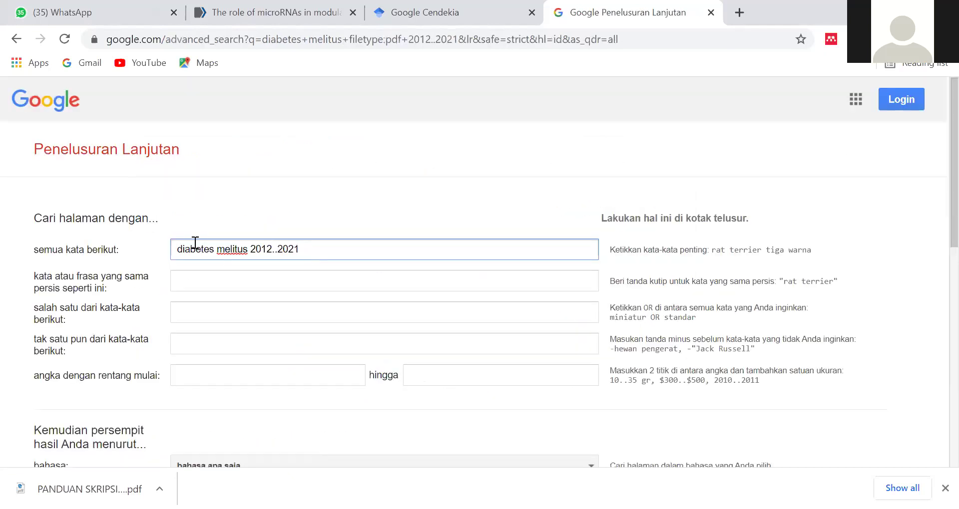
- Replace the all-words keywords with "jurnal diabetes melitus", run the advanced search and look through the PDF results
triple_click(356, 242)
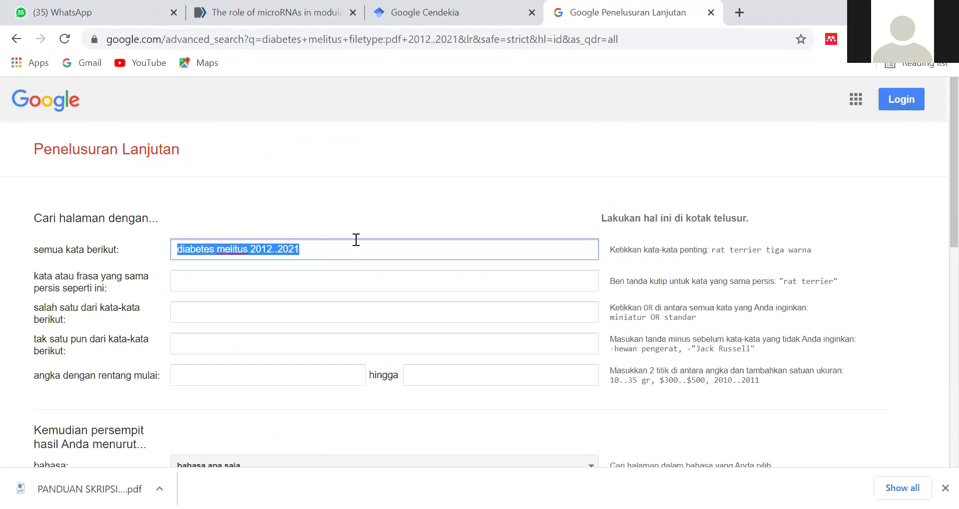
type("jurna")
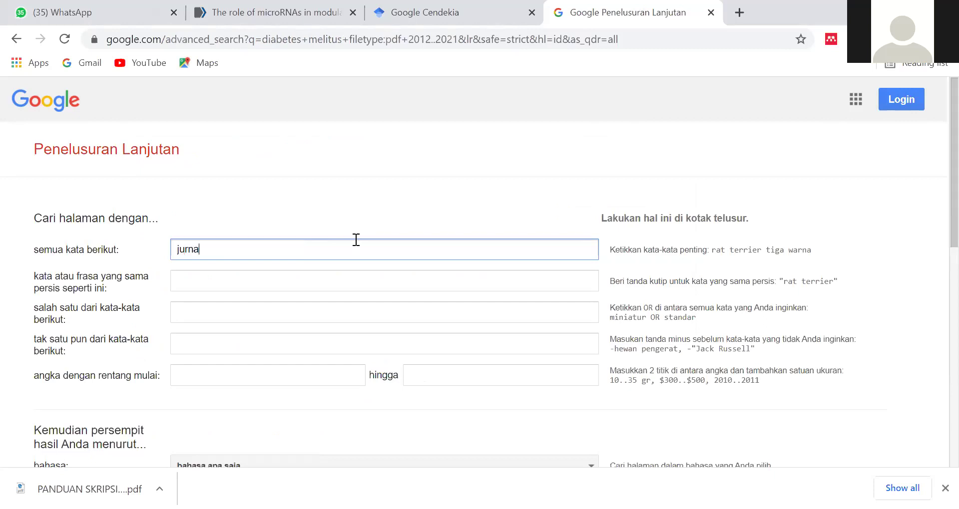
type("l diabetes melitus")
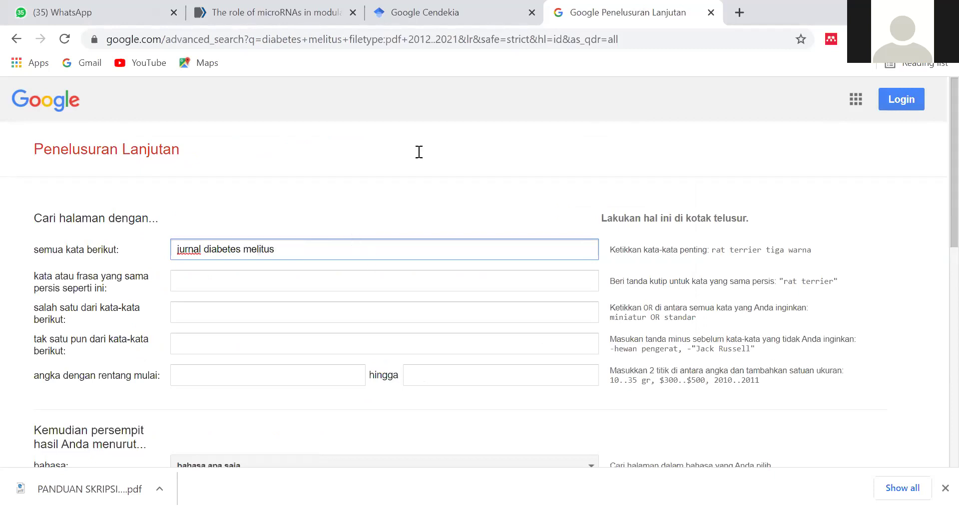
scroll(613, 327, "down", 9)
left_click(541, 275)
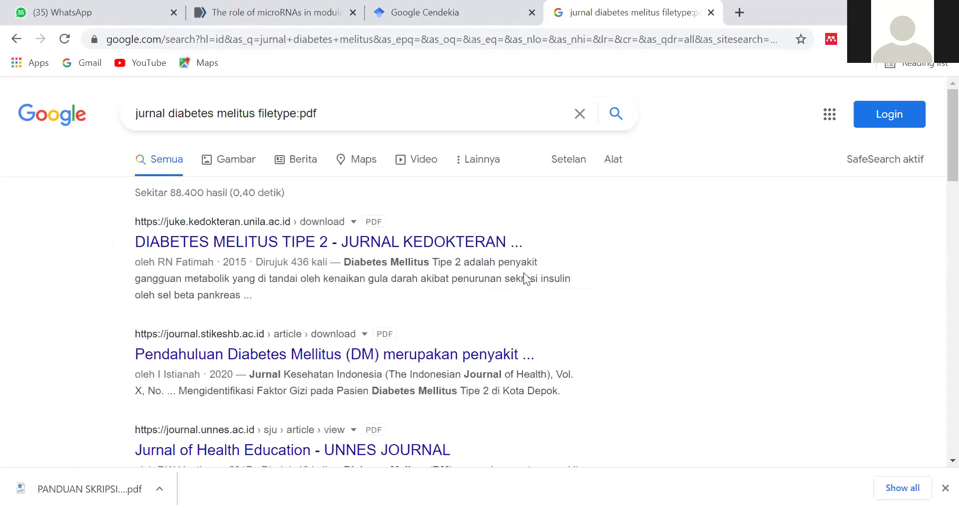
scroll(524, 275, "down", 7)
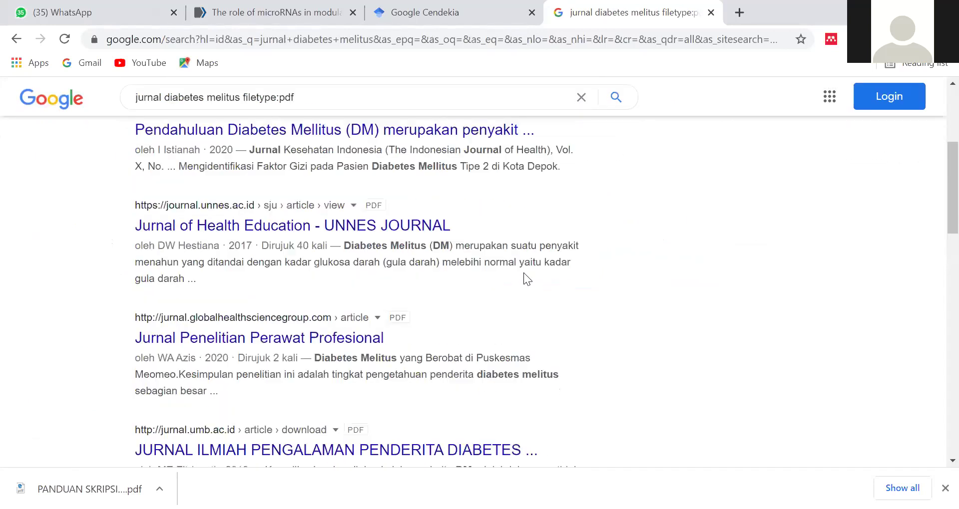
scroll(523, 272, "down", 4)
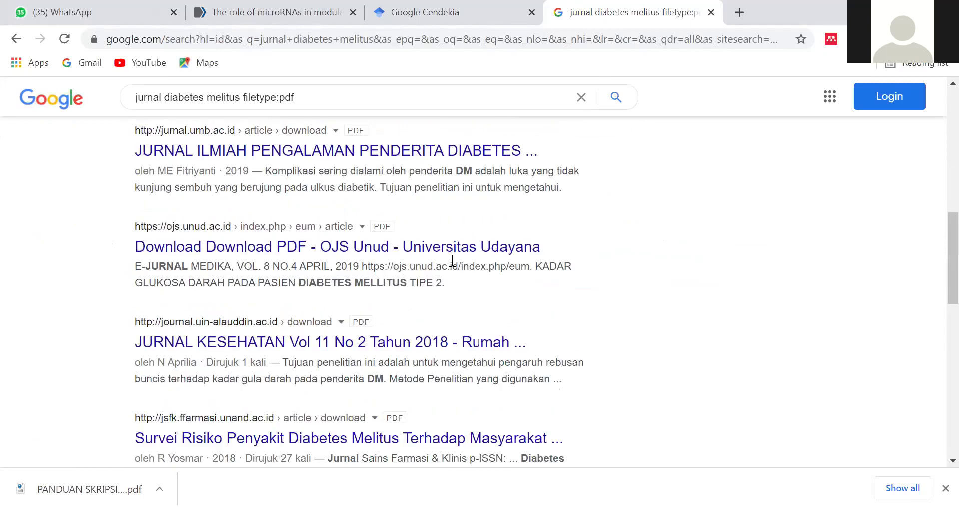
scroll(451, 260, "up", 10)
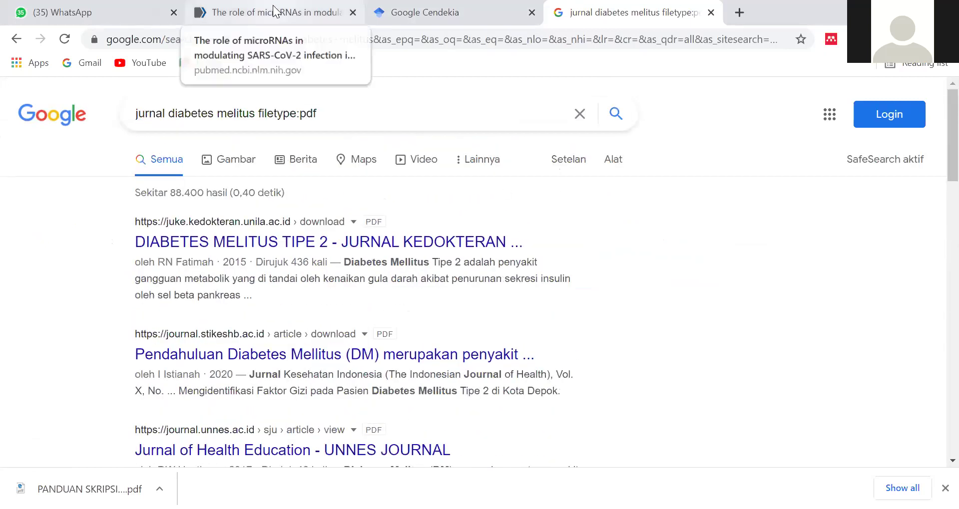
- Switch to the open PubMed article on microRNAs and SARS-CoV-2 and examine its abstract, similar articles, title and authors
key("ctrl+2")
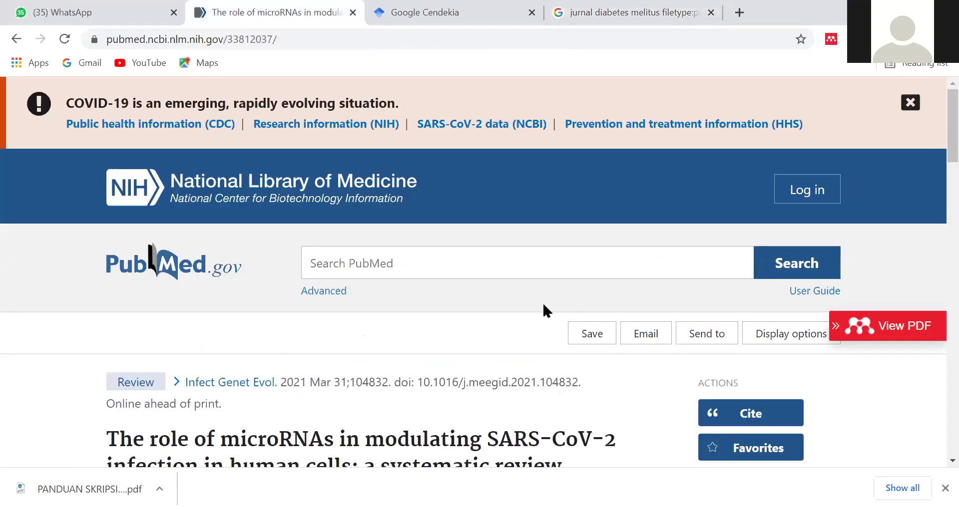
scroll(538, 304, "down", 2)
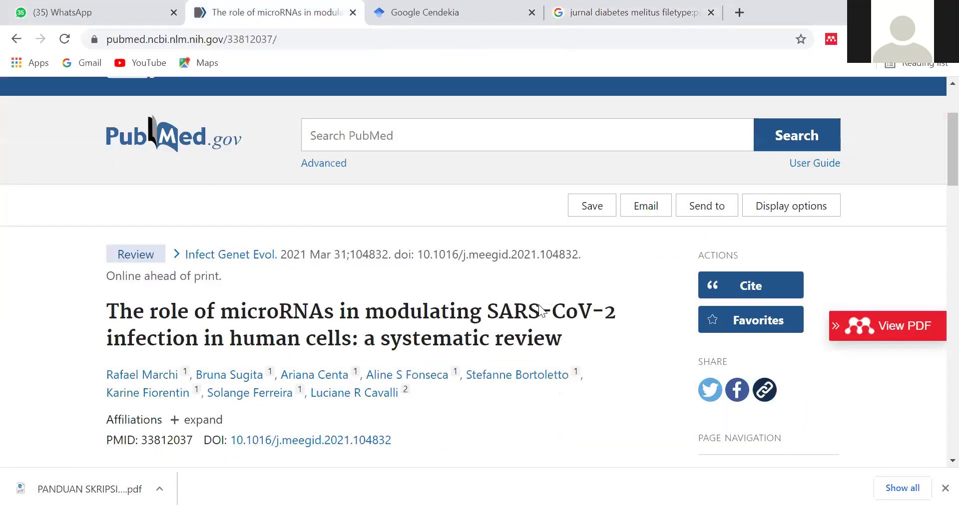
scroll(540, 311, "down", 3)
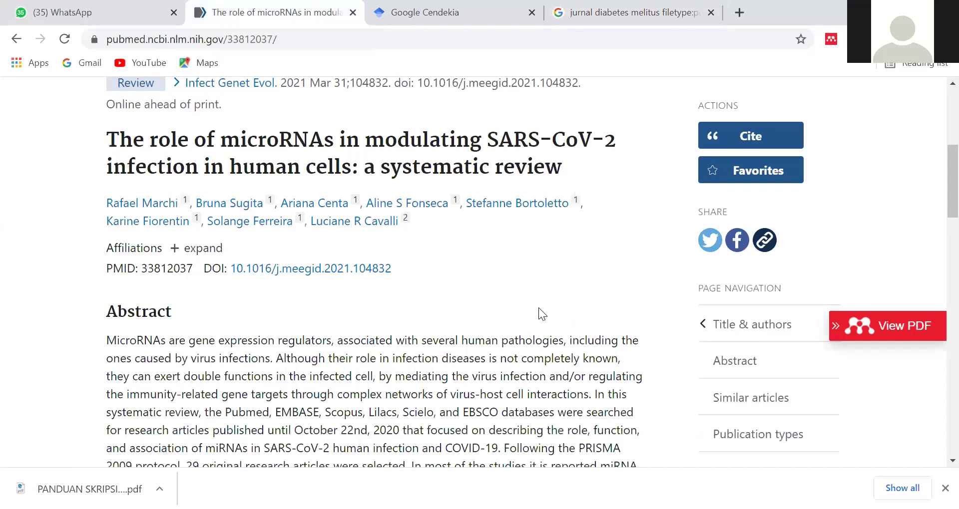
scroll(539, 309, "down", 10)
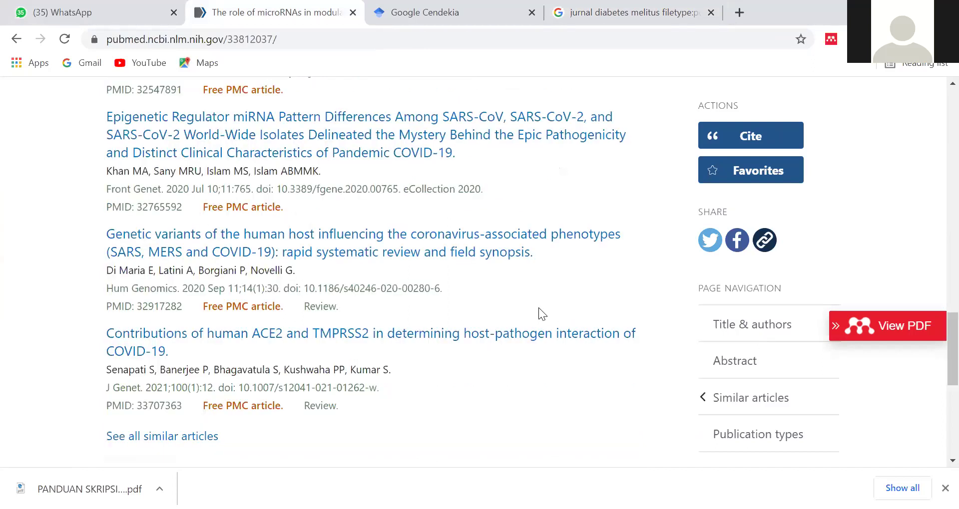
scroll(538, 310, "down", 2)
scroll(538, 310, "up", 2)
scroll(540, 309, "up", 1)
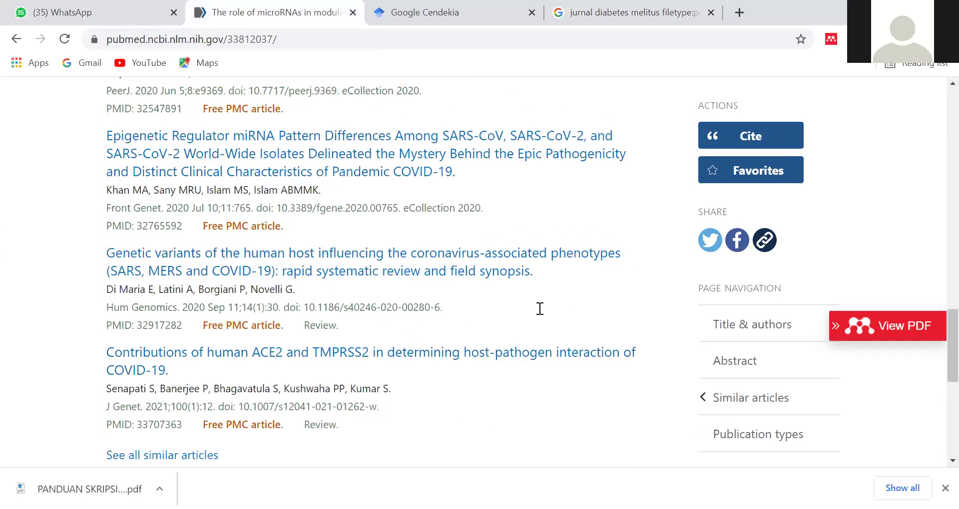
left_click(764, 326)
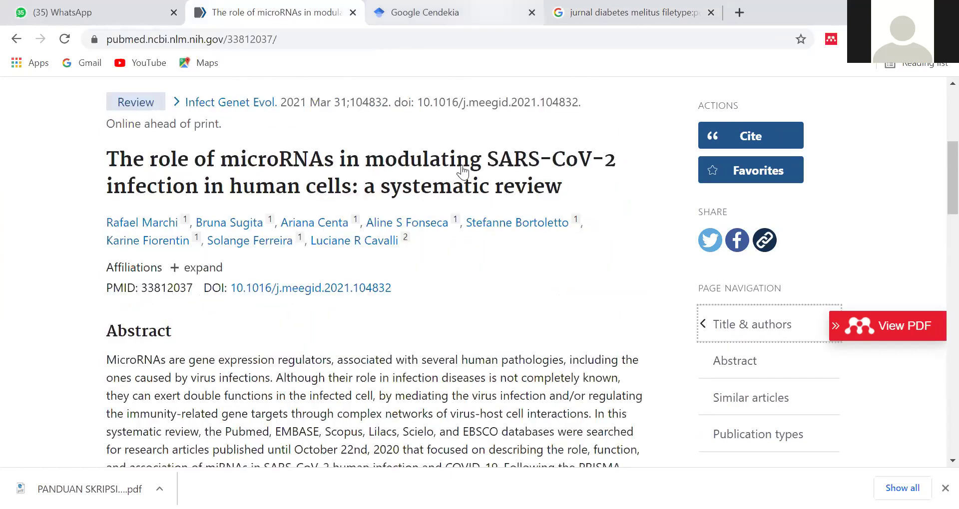
- Return to the open Google Scholar page and search for publications by the author's name
key("ctrl+4")
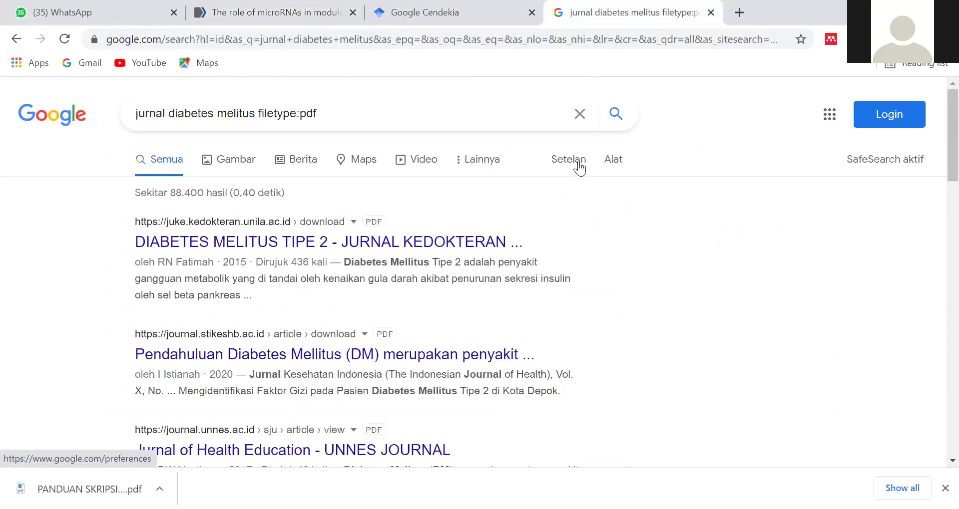
left_click(445, 19)
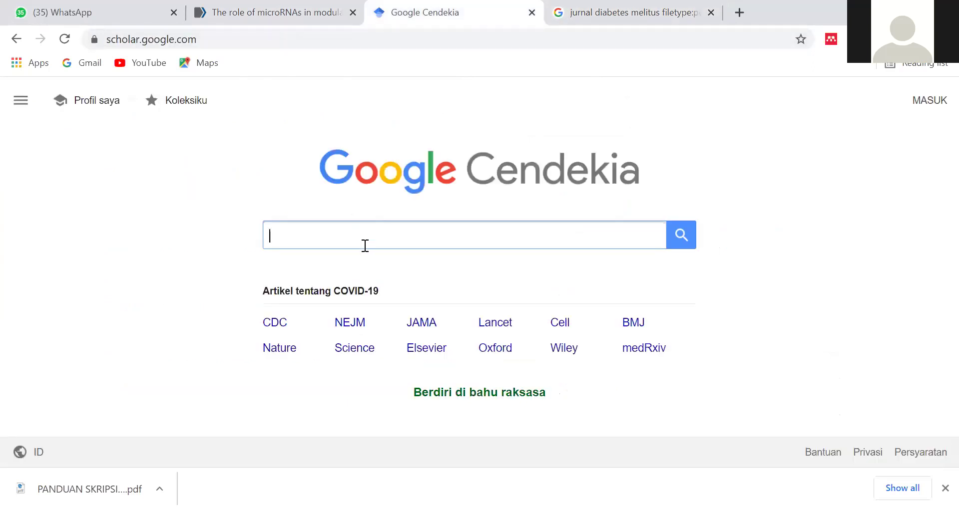
type("nursalam")
left_click(680, 236)
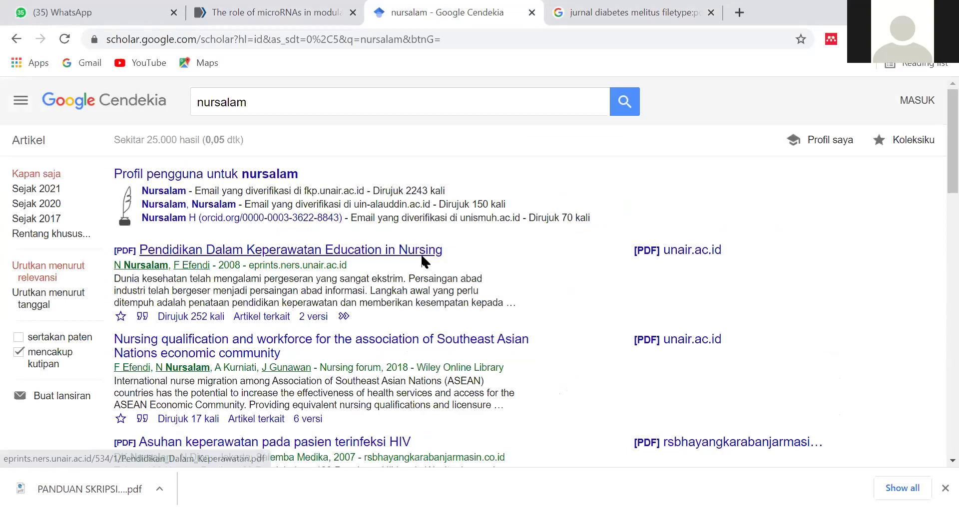
- Open the PDF result "Pendidikan Dalam Keperawatan Education in Nursing" and look over its first page
scroll(422, 256, "down", 1)
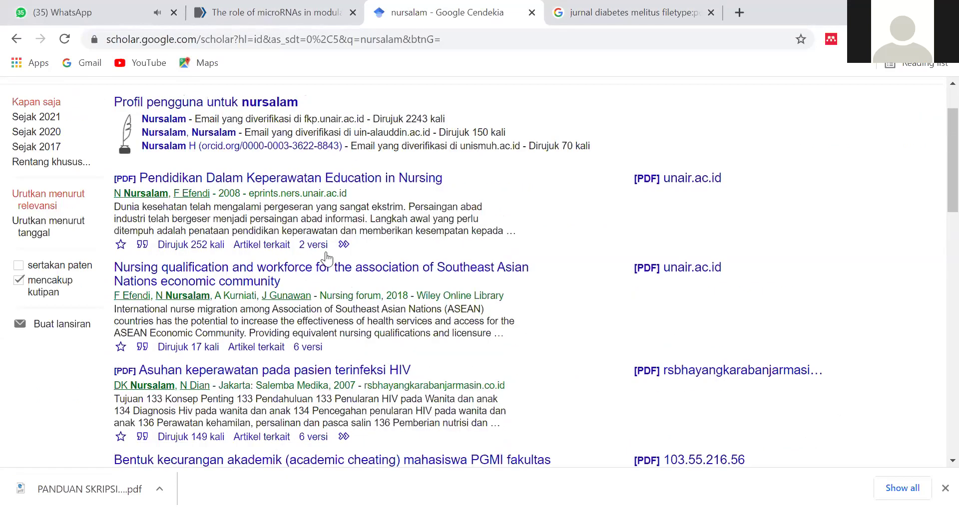
left_click(360, 253)
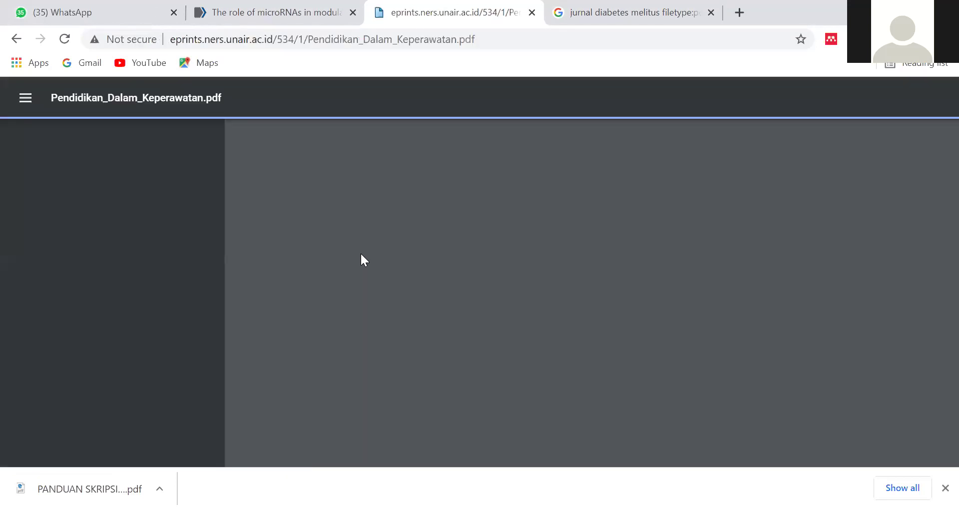
scroll(364, 252, "down", 5)
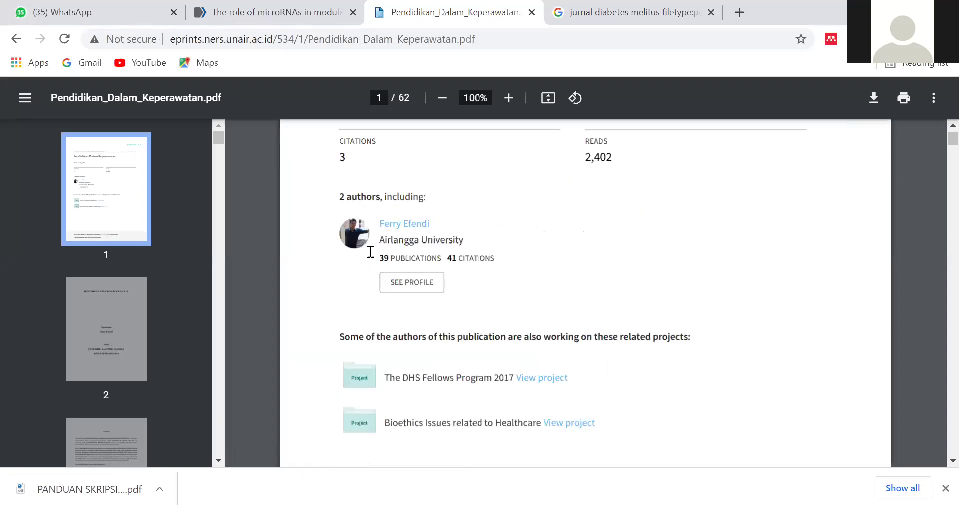
scroll(370, 268, "up", 5)
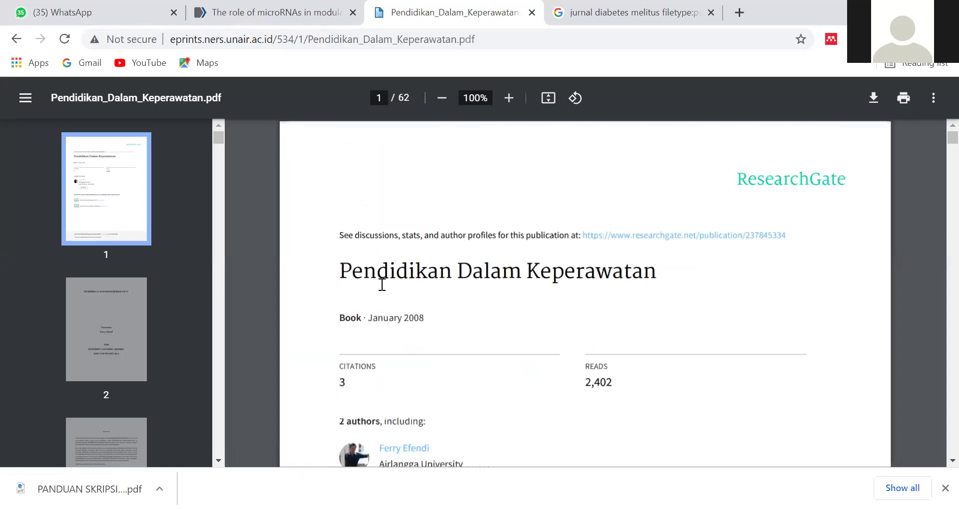
- Look through the pages of the "Pendidikan Dalam Keperawatan" PDF and return to its first page
scroll(382, 280, "down", 6)
scroll(475, 226, "down", 10)
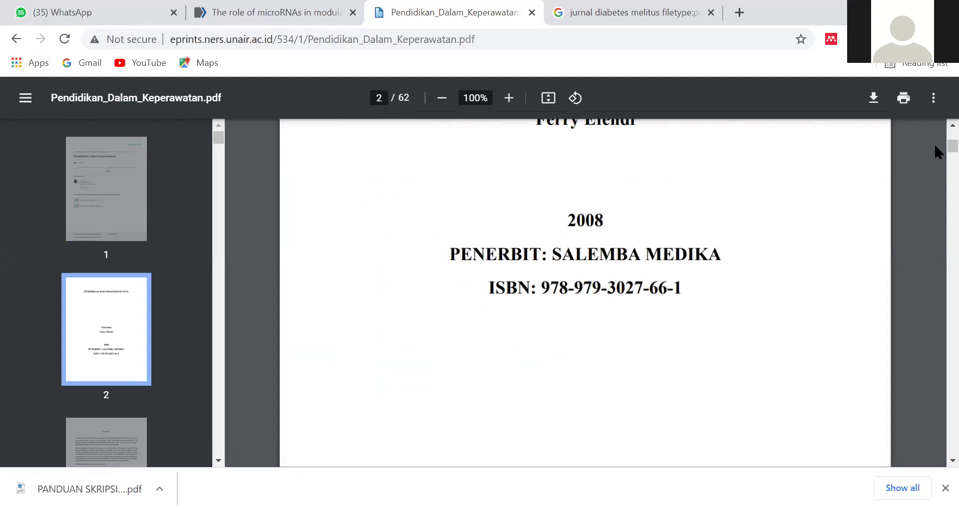
scroll(936, 155, "down", 20)
scroll(936, 186, "down", 20)
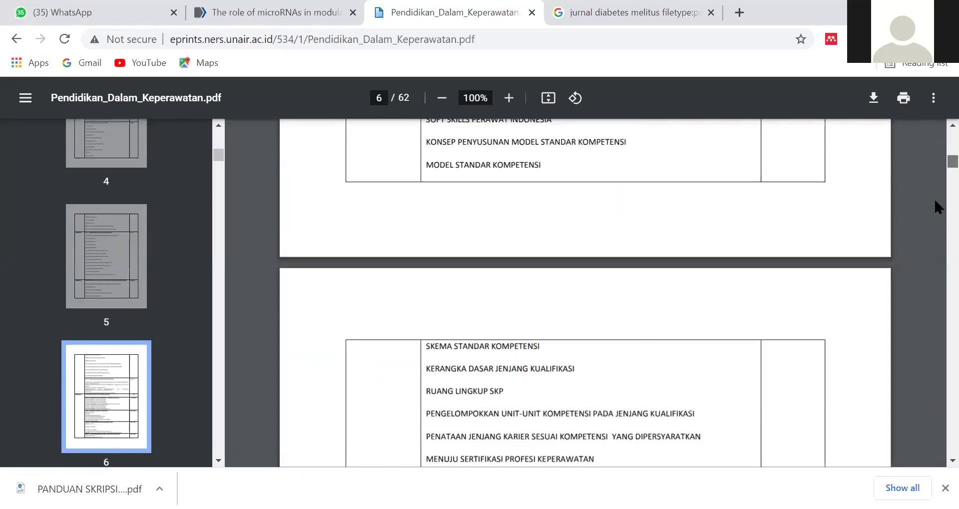
scroll(936, 204, "down", 5)
scroll(938, 235, "down", 20)
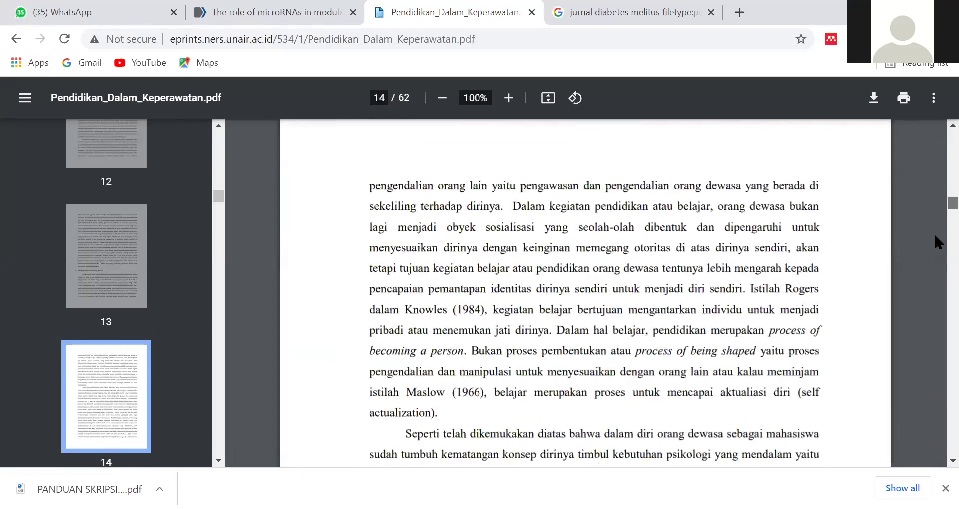
scroll(938, 243, "down", 20)
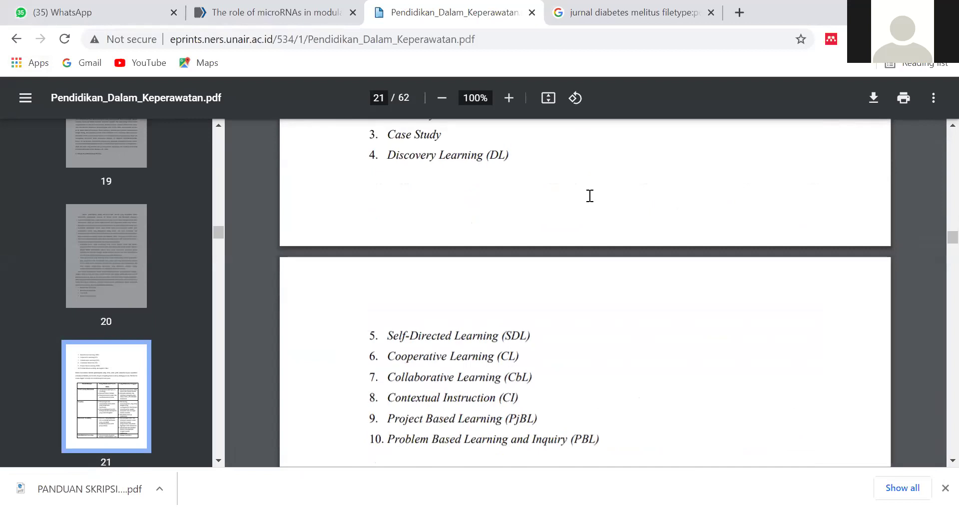
scroll(586, 205, "up", 8)
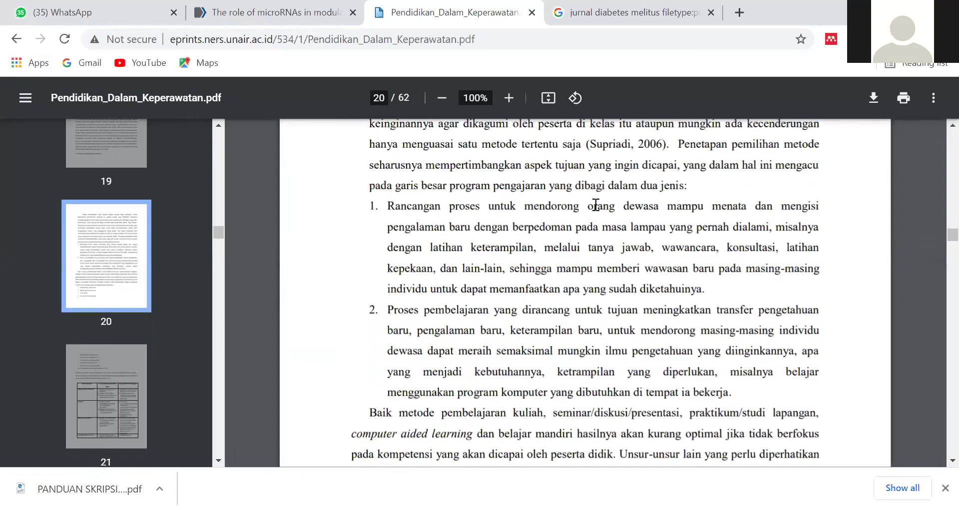
scroll(939, 184, "up", 20)
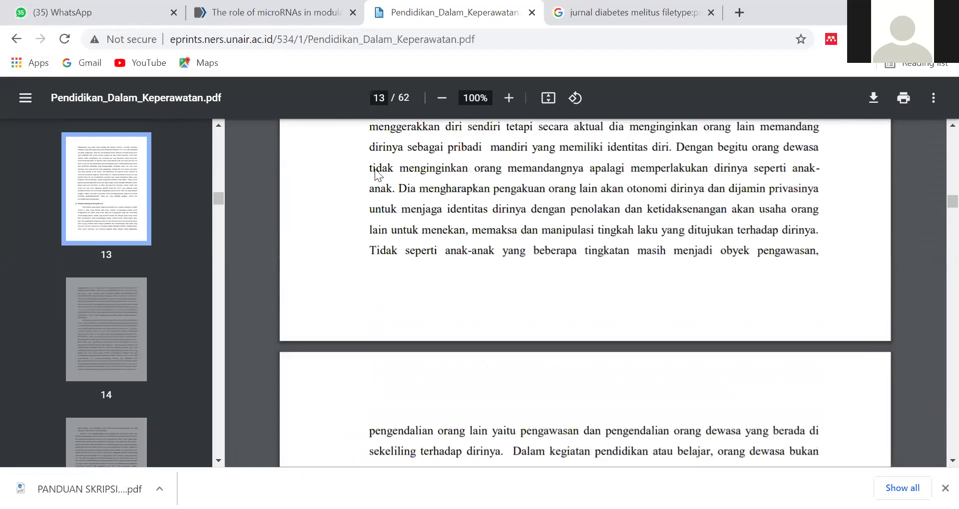
key("Home")
- Copy the PDF's web address and load it in a new browser tab
left_click(196, 39)
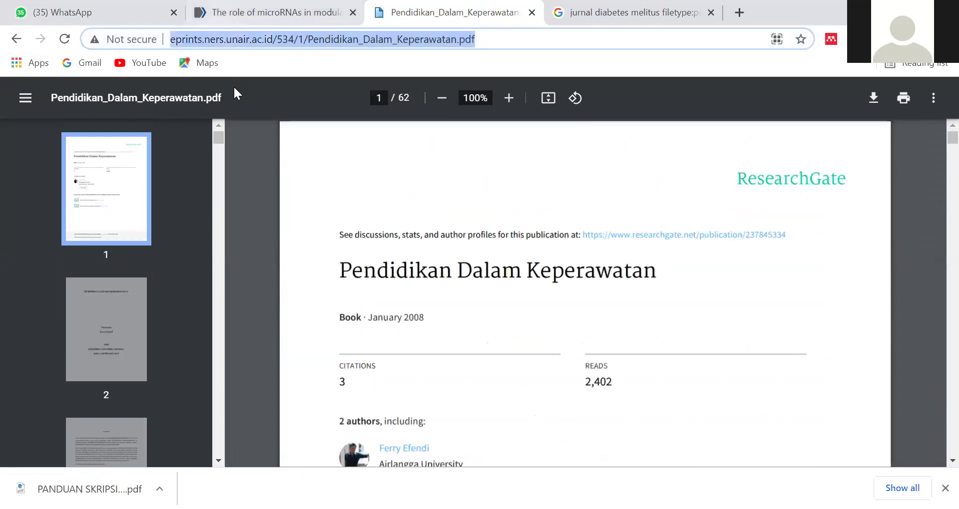
right_click(199, 39)
left_click(654, 10)
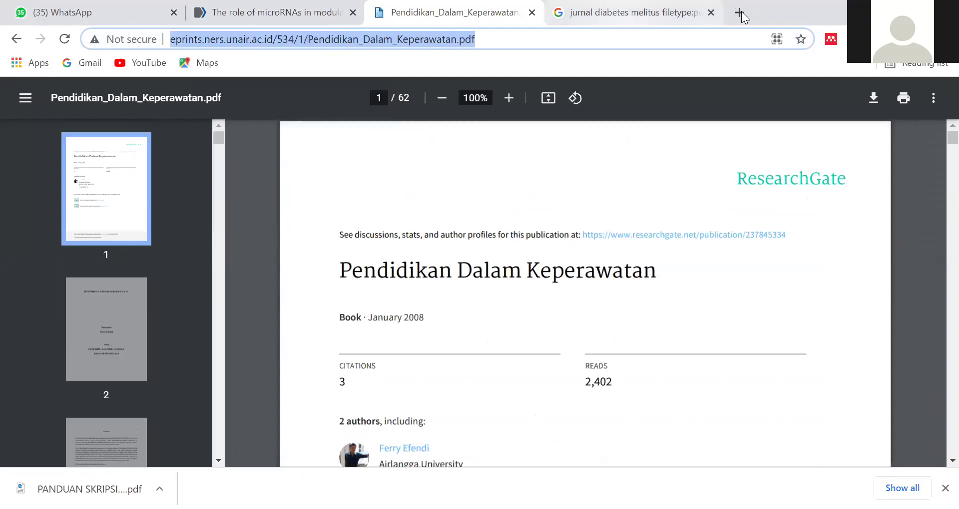
key("ctrl+Tab")
key("ctrl+t")
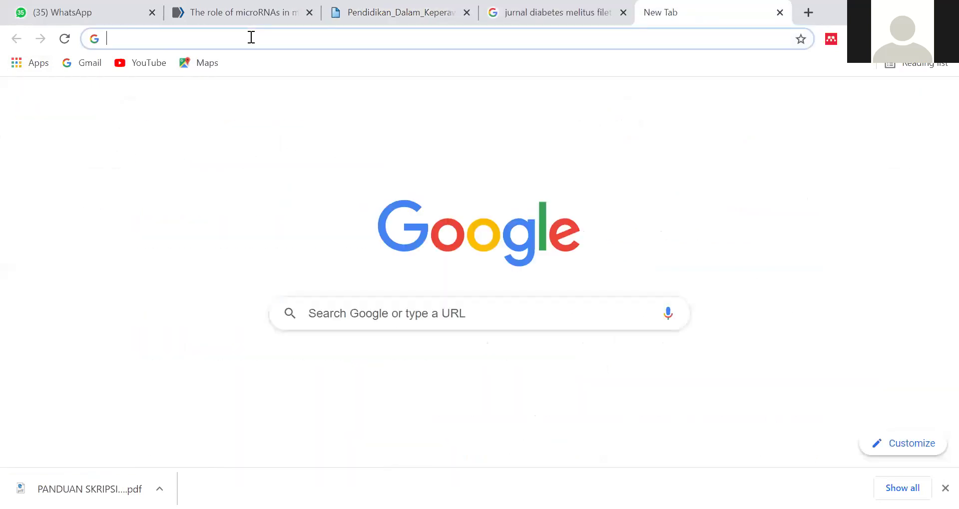
right_click(252, 38)
left_click(283, 112)
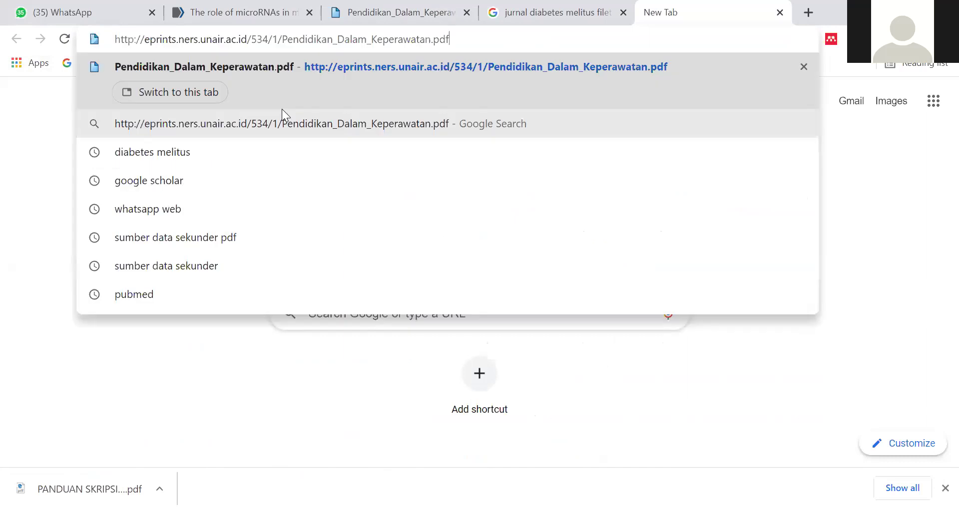
key("Return")
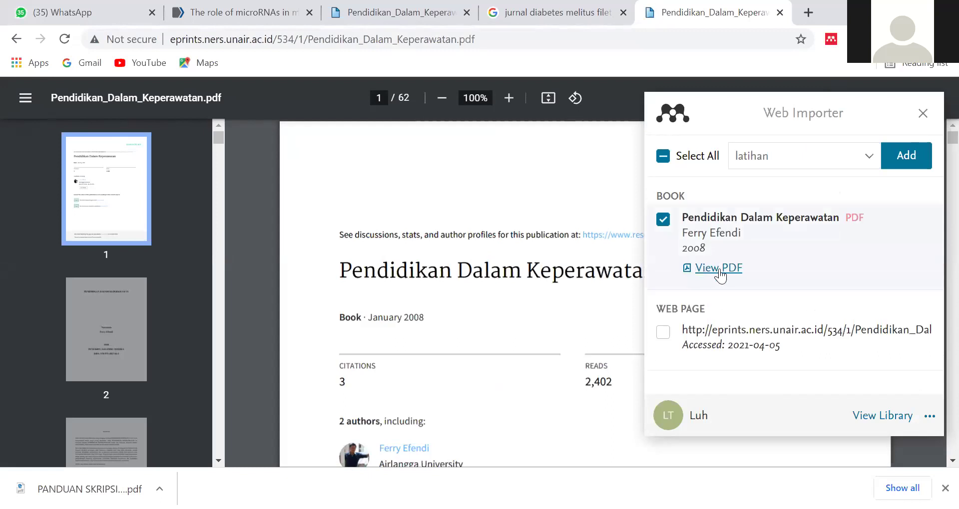
- Import the book "Pendidikan Dalam Keperawatan" with its PDF into the latihan collection and switch to Mendeley Desktop to check that folder
left_click(868, 159)
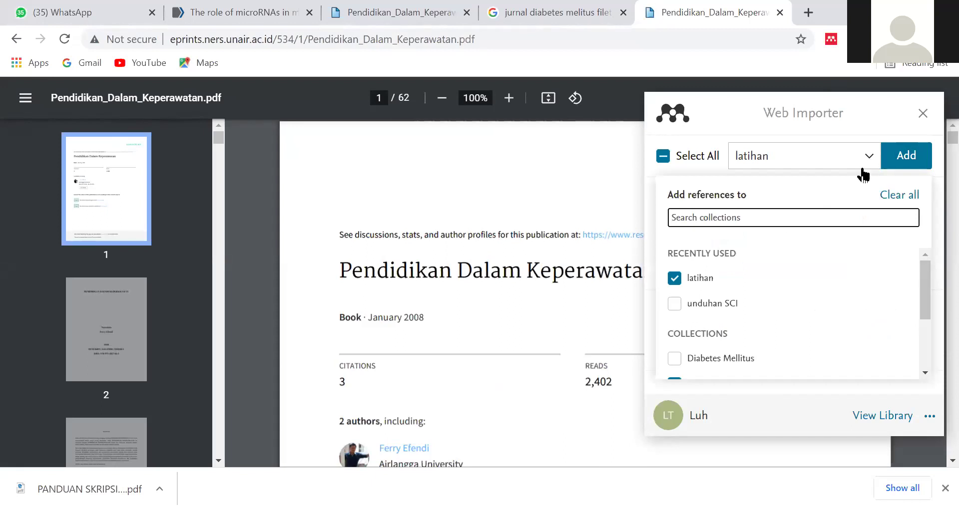
left_click(869, 159)
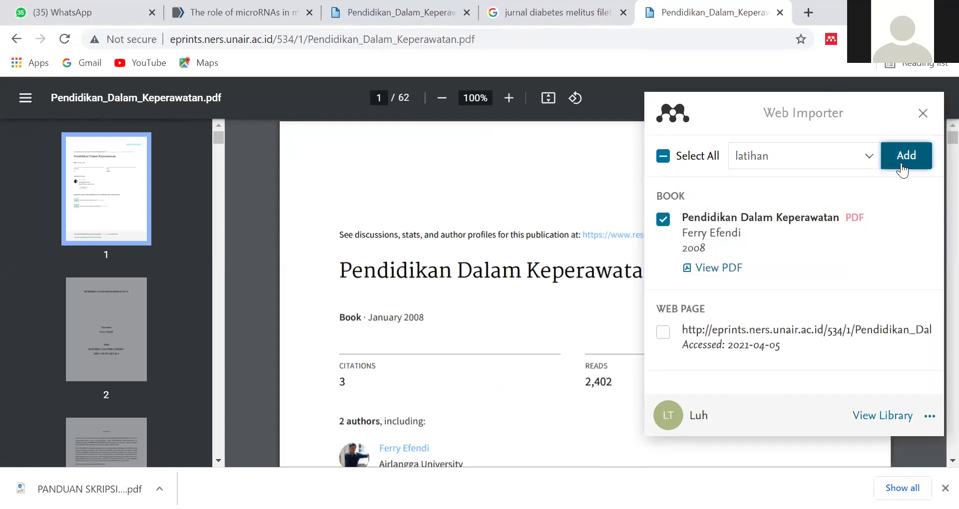
left_click(901, 170)
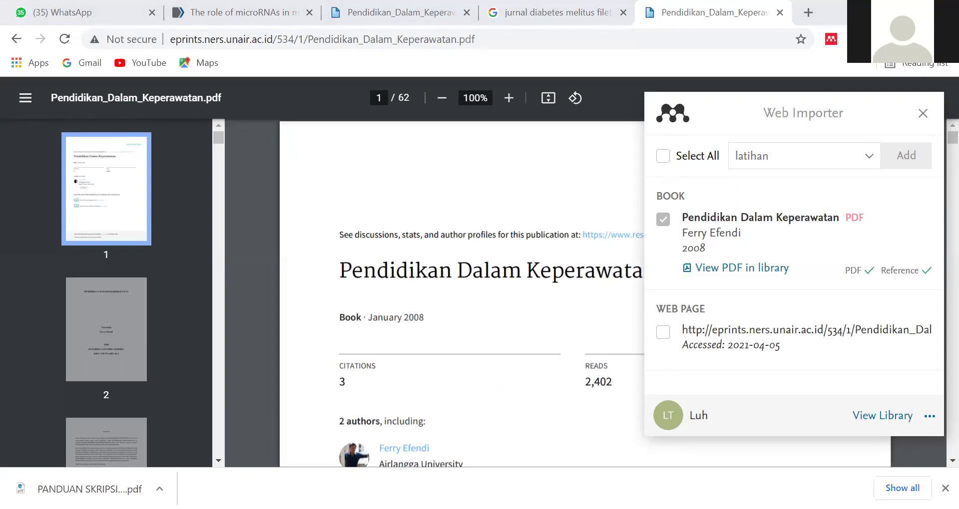
key("alt+Tab")
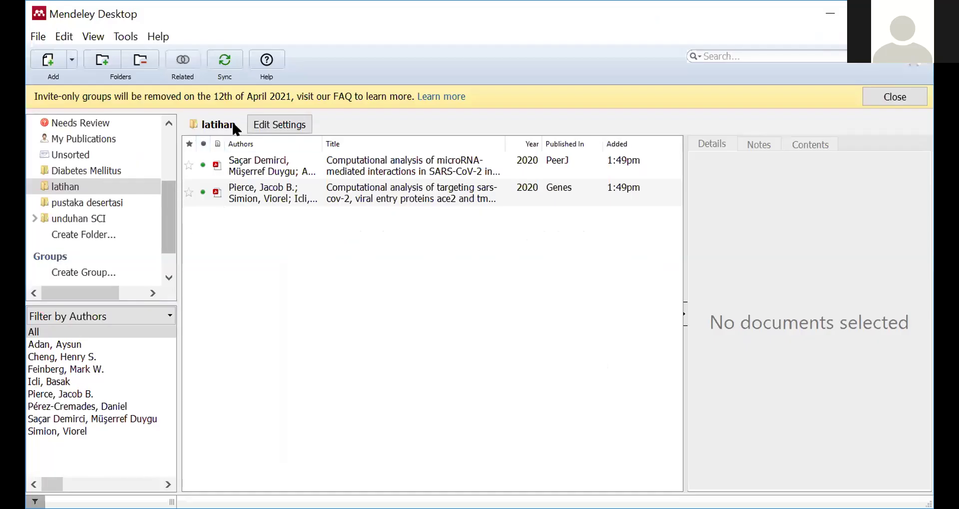
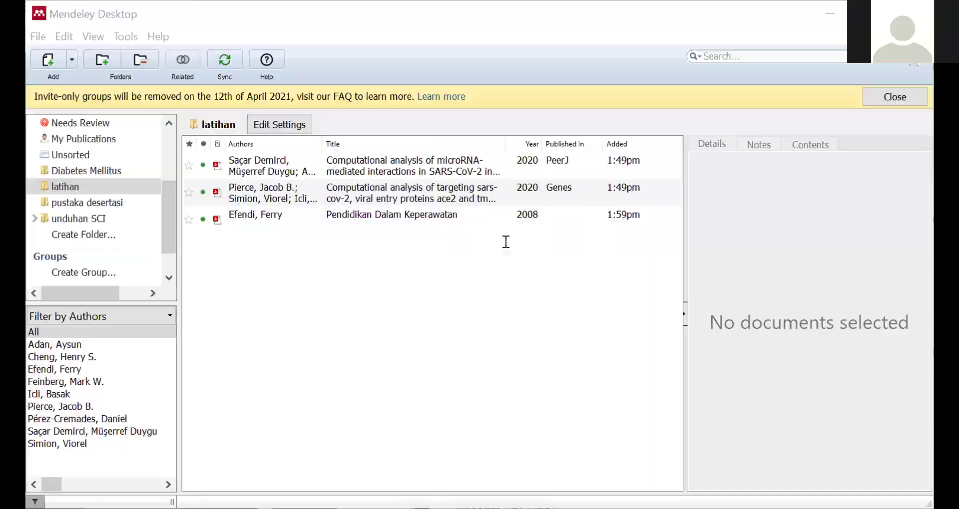
- Switch to the blank Word document, enter "aaaaa" and insert a Mendeley citation of the 2008 book "Pendidikan Dalam Keperawatan" after it
key("alt+Tab")
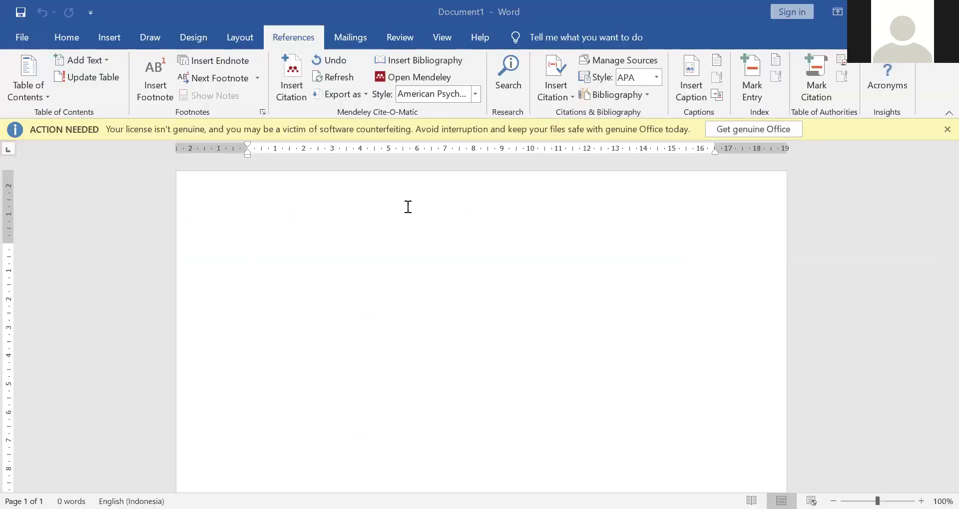
left_click(299, 241)
type("aaaaa")
left_click(291, 84)
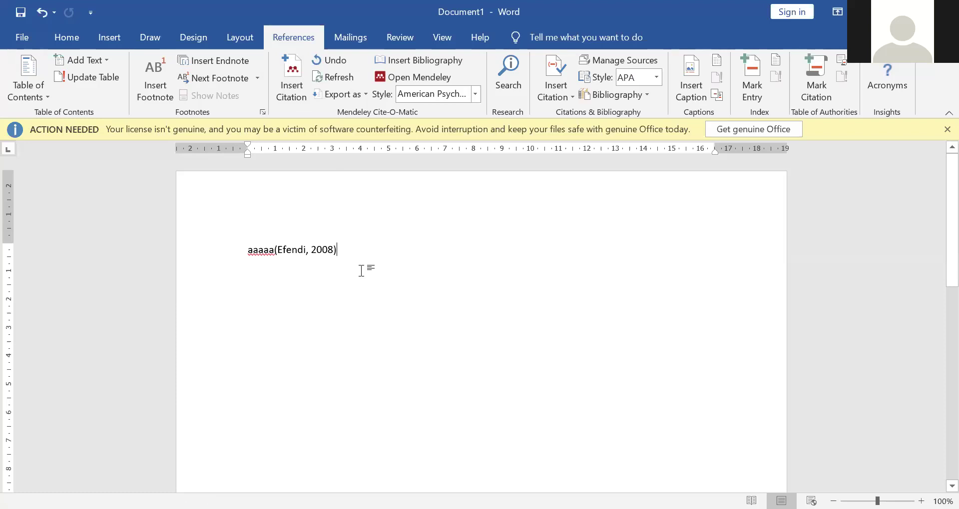
- Insert the Mendeley bibliography on a new line below the citation
key("Return")
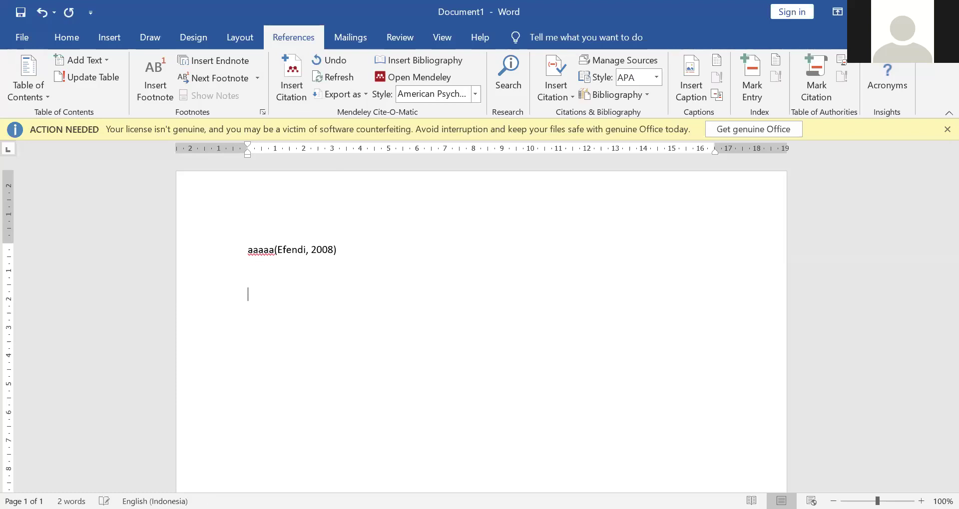
left_click(415, 77)
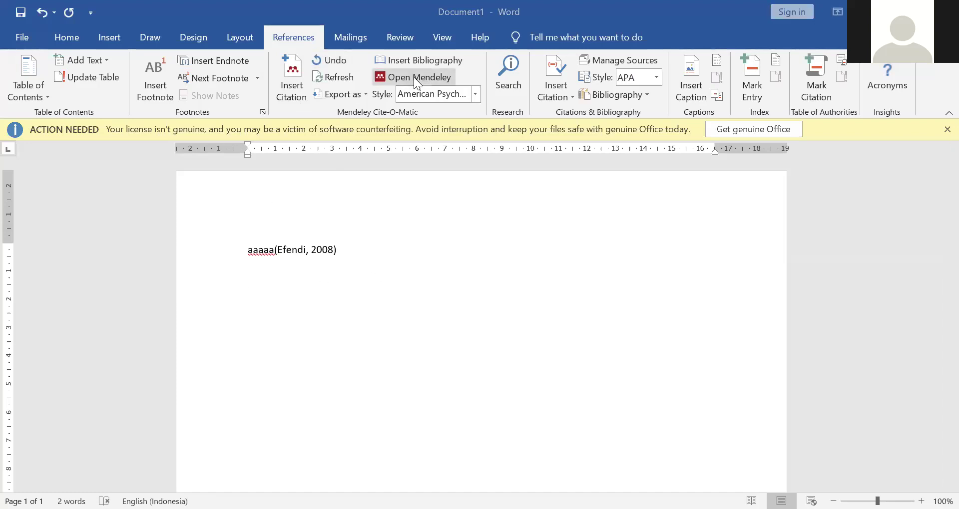
left_click(436, 59)
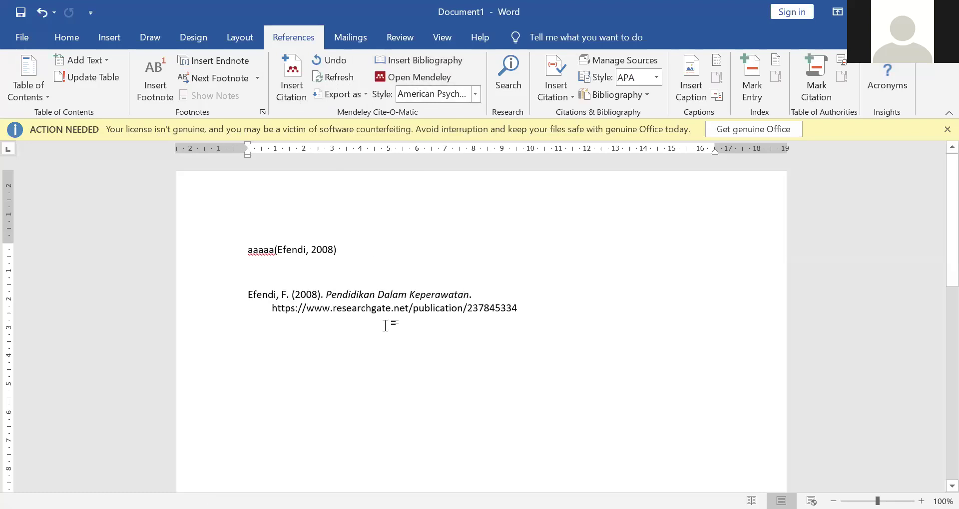
- Select the whole bibliography entry and set its font to Times New Roman
left_click(371, 285)
left_click_drag(534, 323, 410, 321)
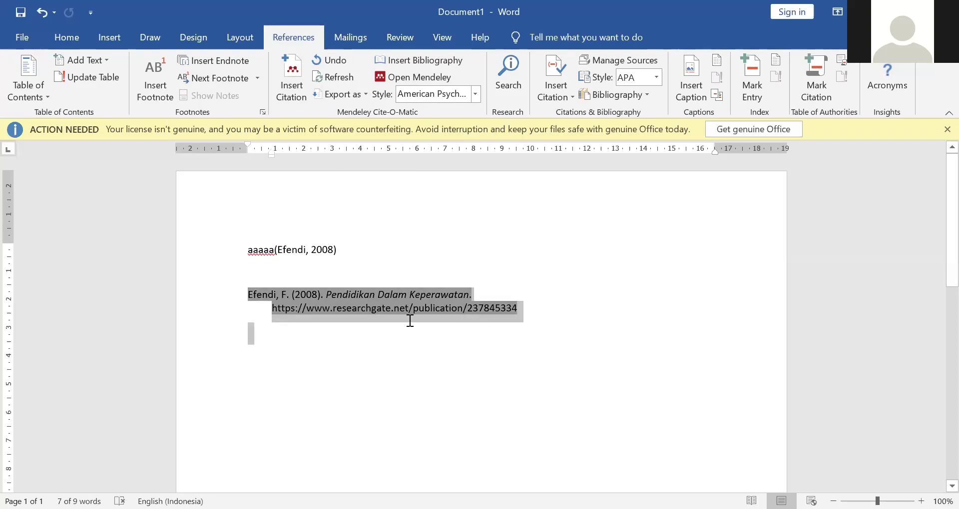
left_click(410, 321)
left_click_drag(293, 292, 529, 303)
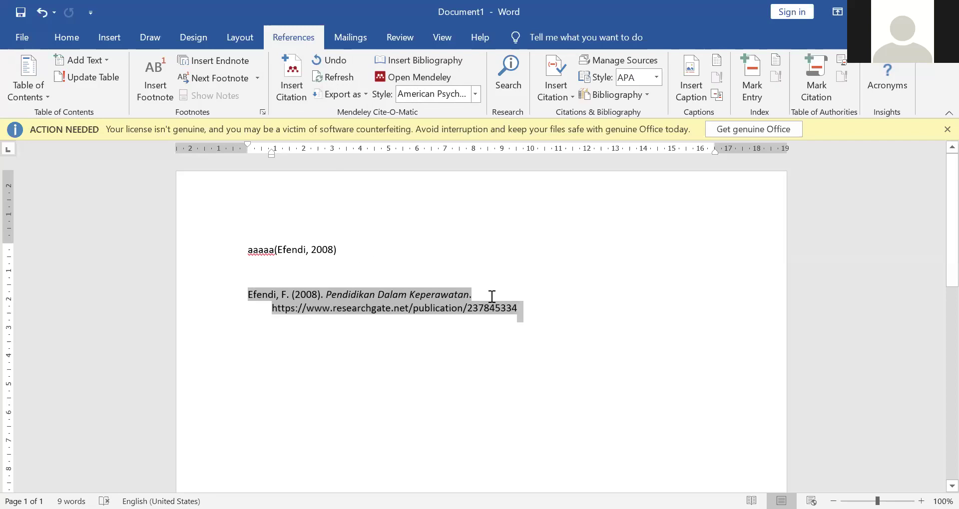
left_click_drag(249, 293, 539, 307)
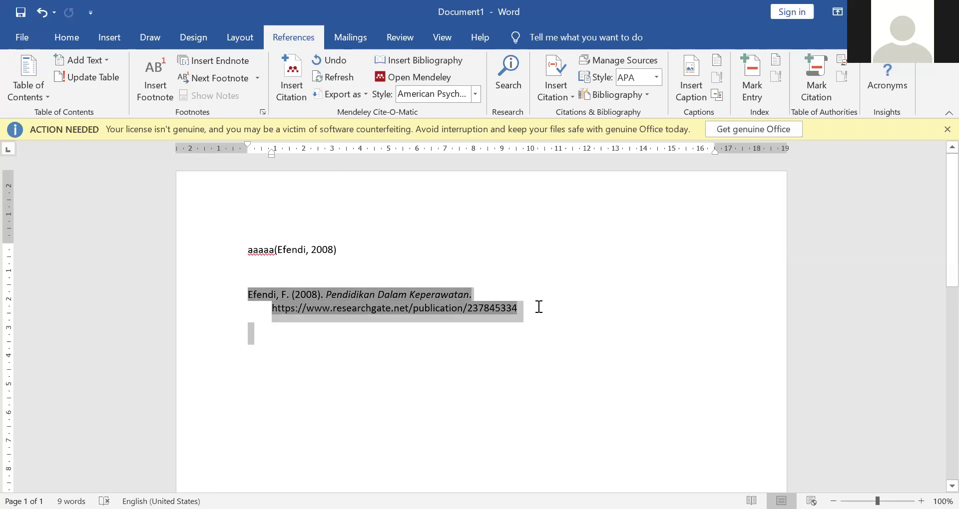
left_click(80, 37)
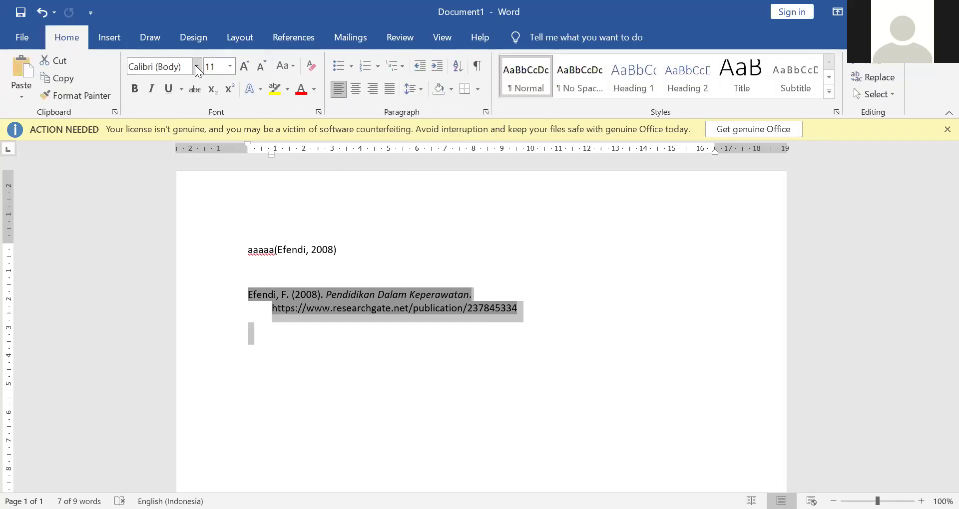
left_click(196, 67)
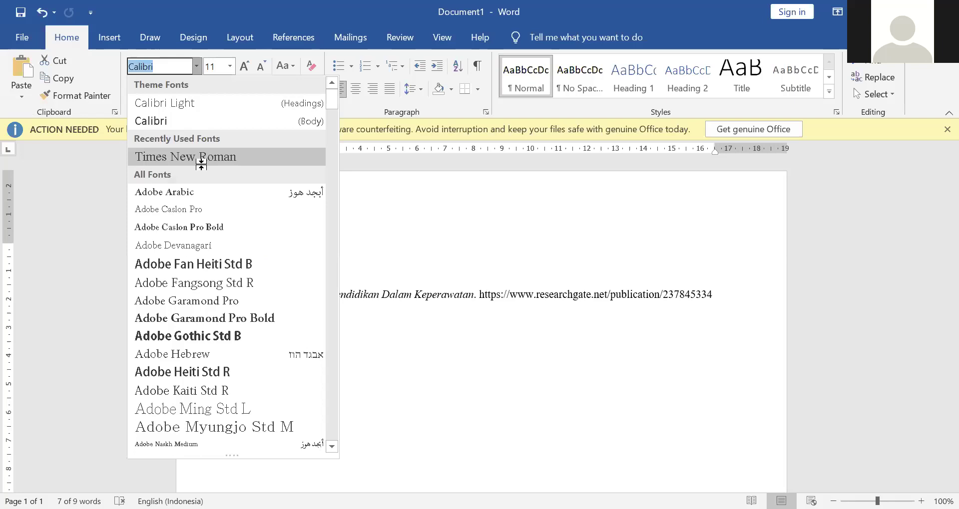
left_click(199, 157)
left_click(265, 333)
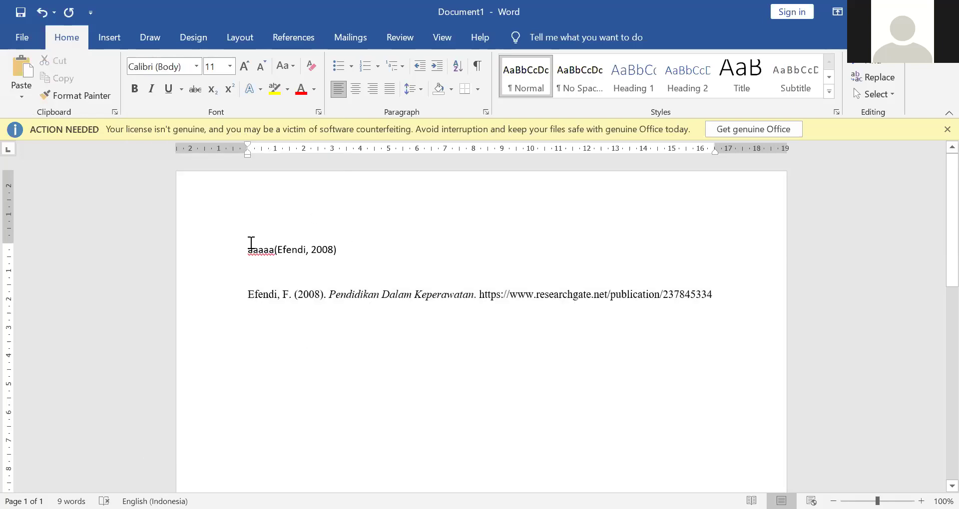
- Format all text in the document as Times New Roman, size 12
left_click_drag(249, 249, 274, 240)
key("ctrl+a")
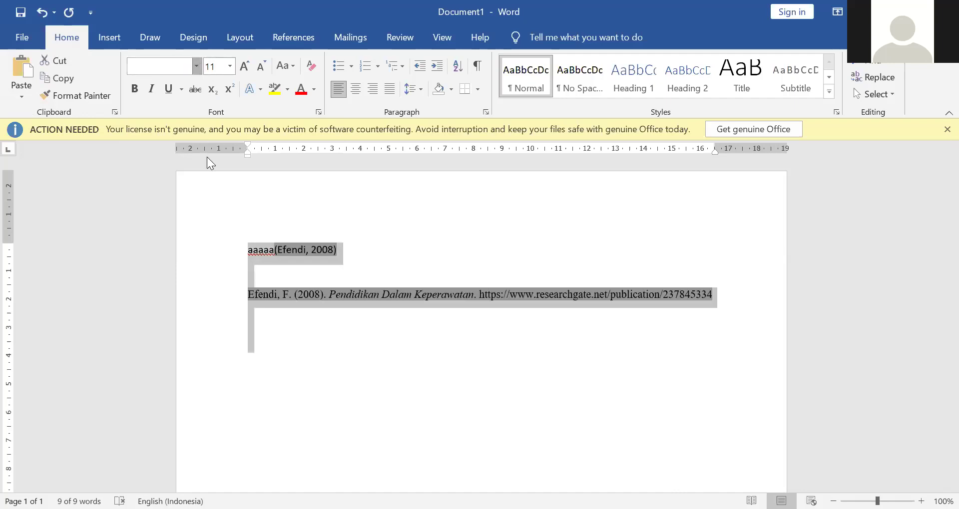
left_click(196, 66)
left_click(208, 161)
left_click(230, 66)
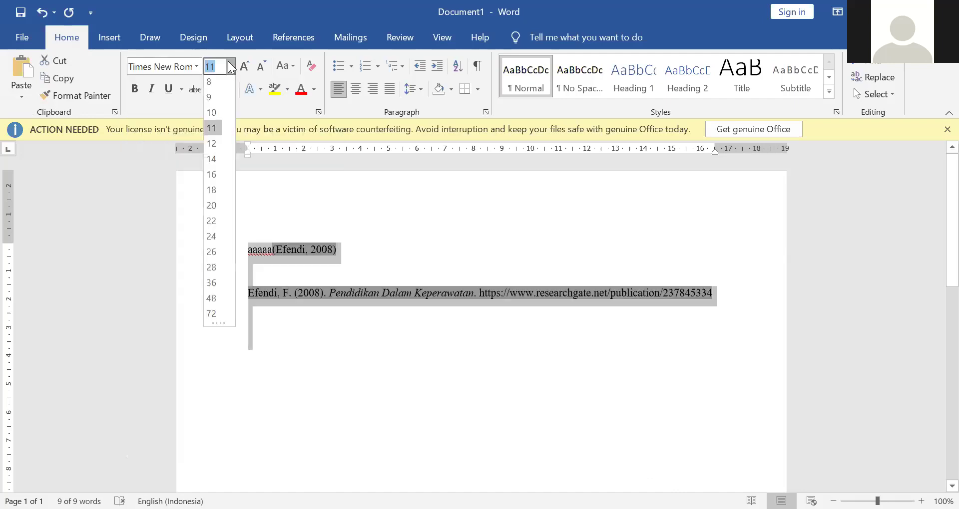
left_click(218, 145)
left_click(387, 271)
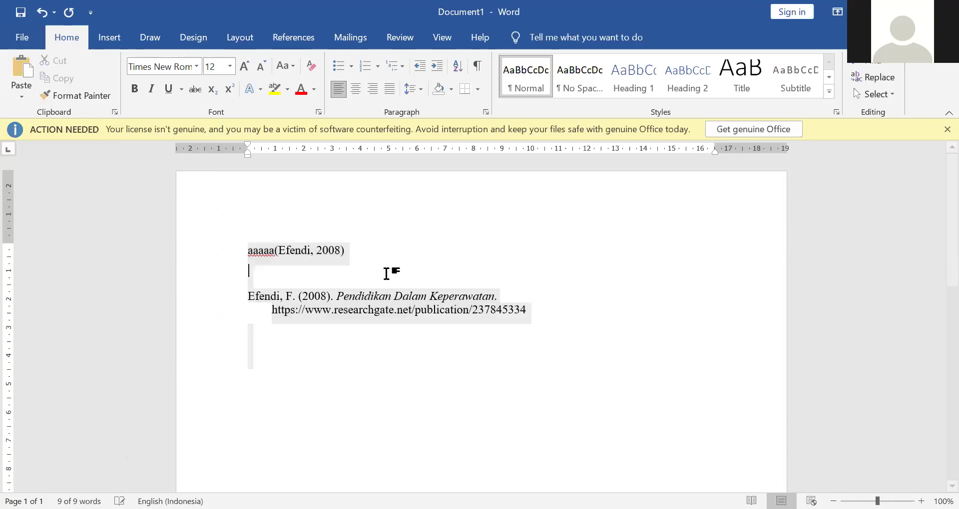
- Add a period after the in-text citation, and delete the sample text and bibliography from the document
left_click(362, 250)
type(".")
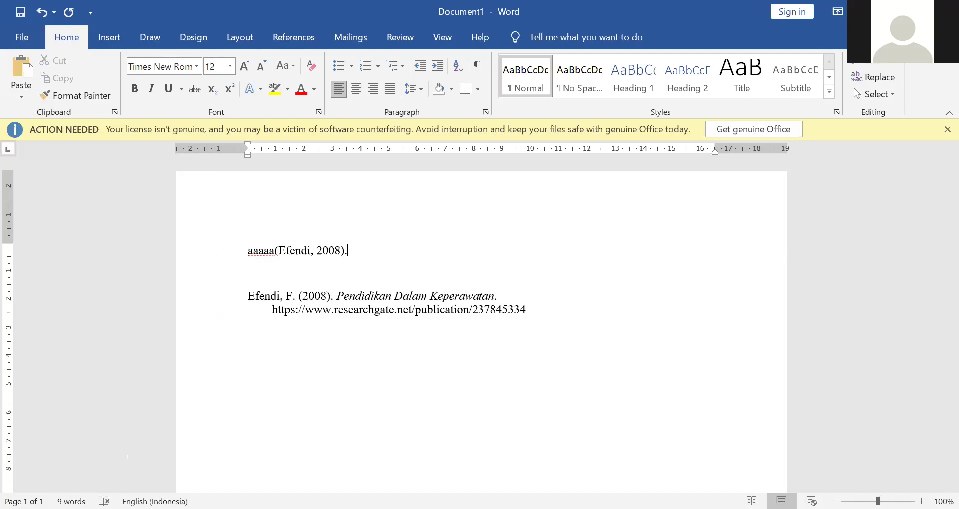
left_click_drag(246, 251, 561, 328)
key("Delete")
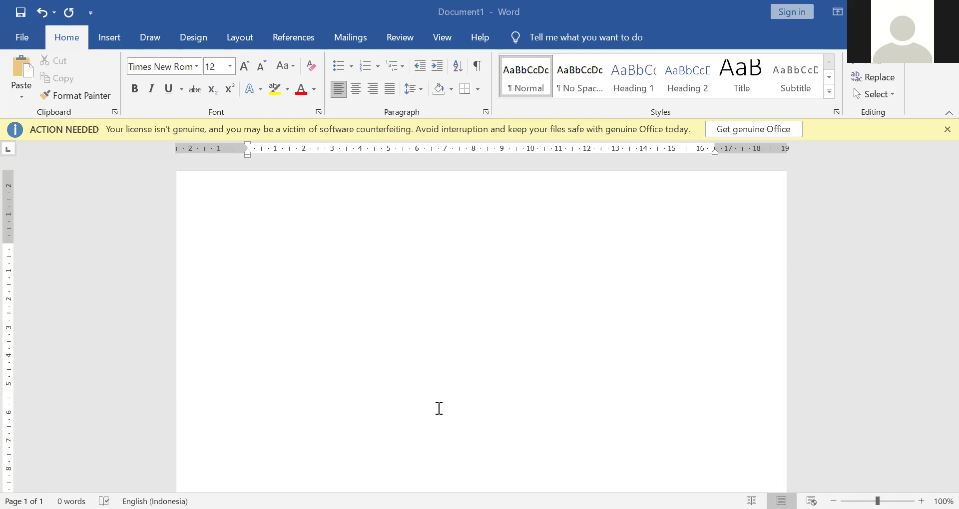
- Switch to File Explorer and open the document BAB II from the REVISI PEBRUARI 2021 folder inside EDIT PASCA KUALIFIKASI
key("alt+Tab")
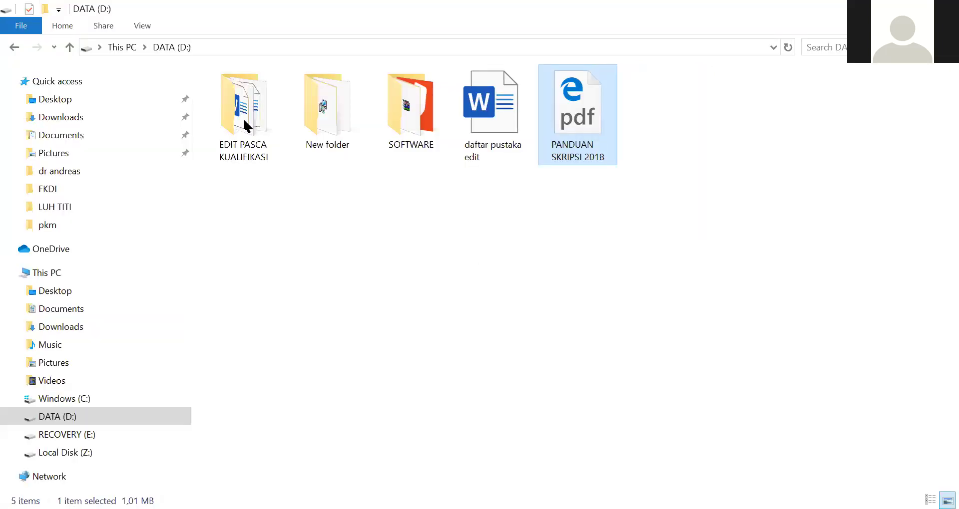
double_click(247, 120)
double_click(265, 112)
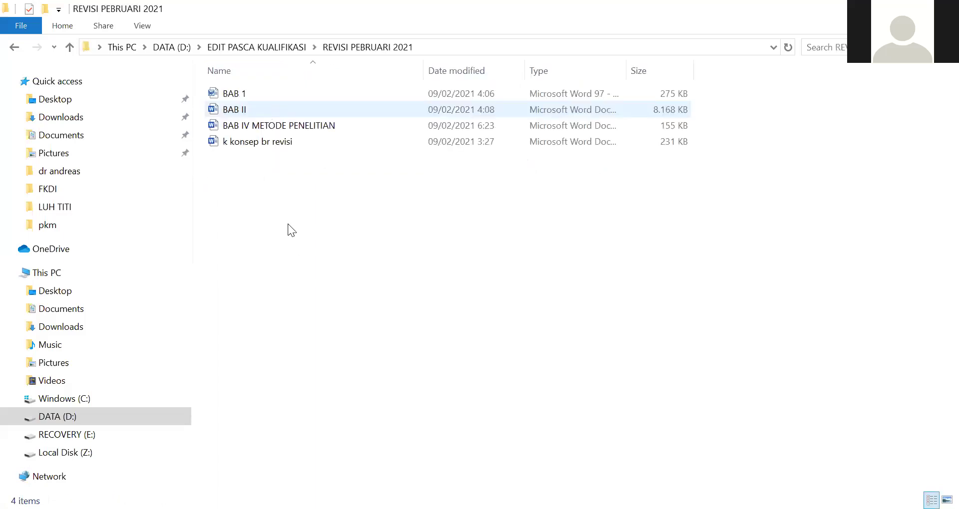
double_click(272, 109)
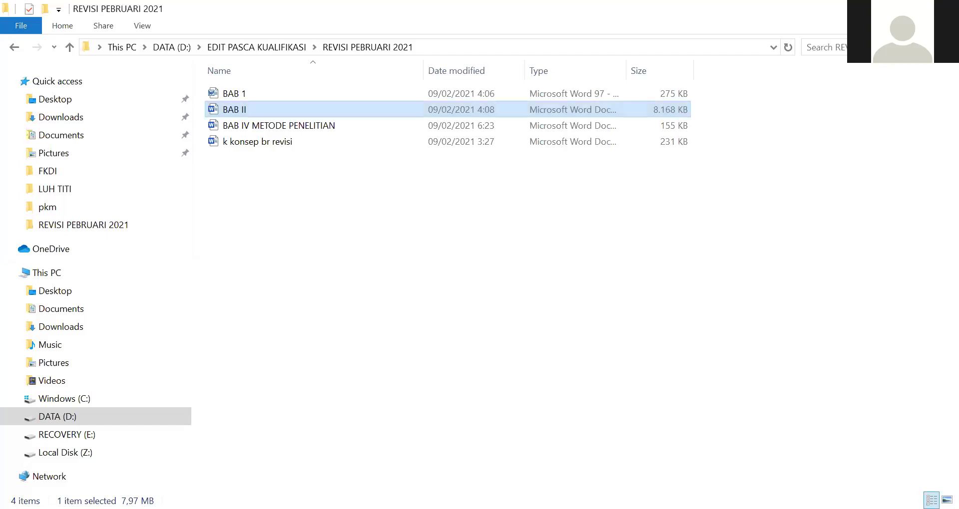
- Open the document BAB II and display its Navigation pane
double_click(286, 109)
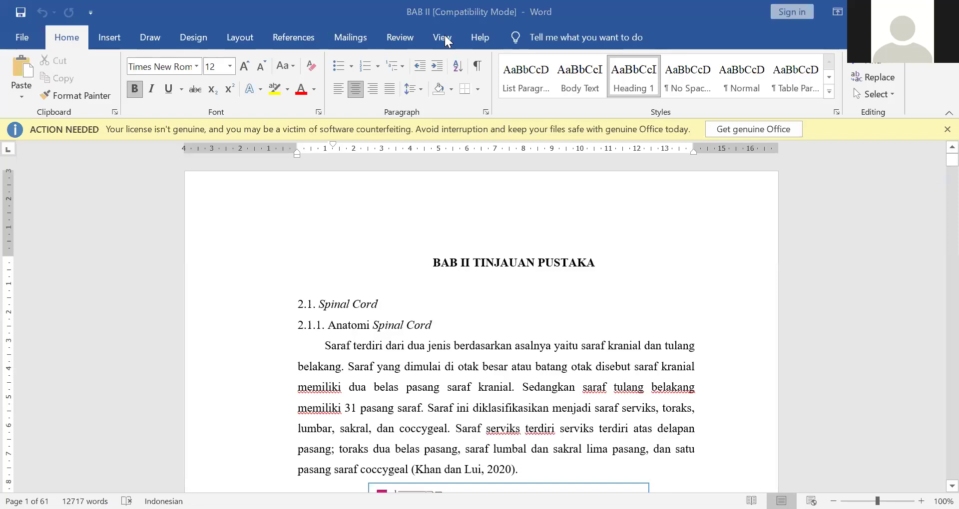
left_click(404, 39)
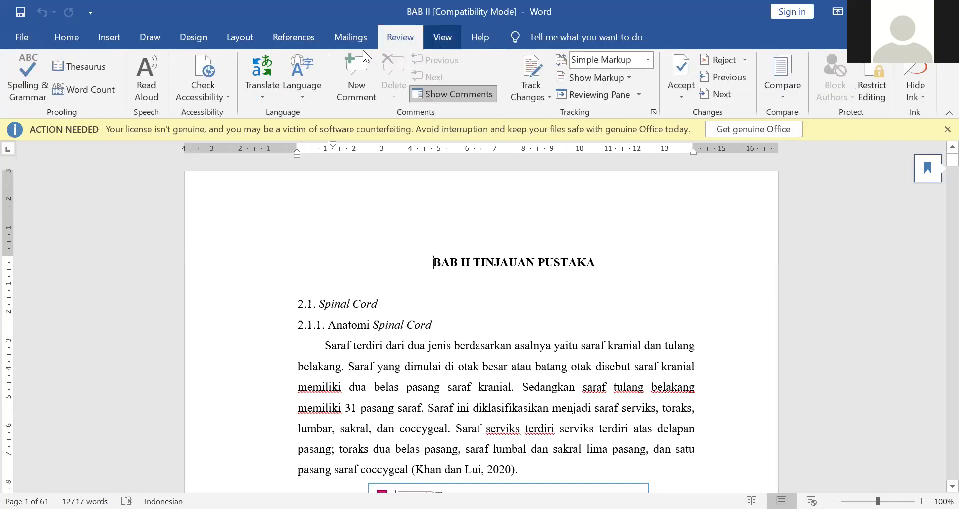
left_click(439, 37)
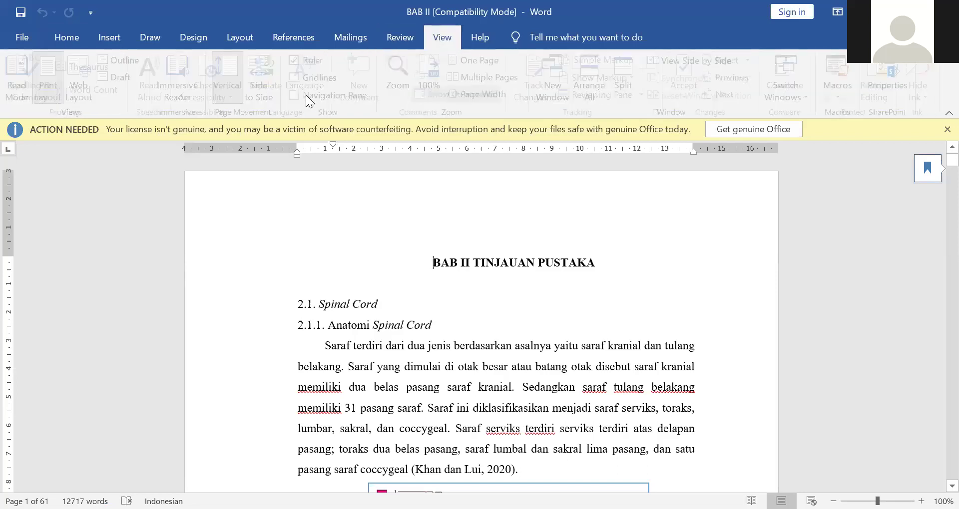
left_click(323, 100)
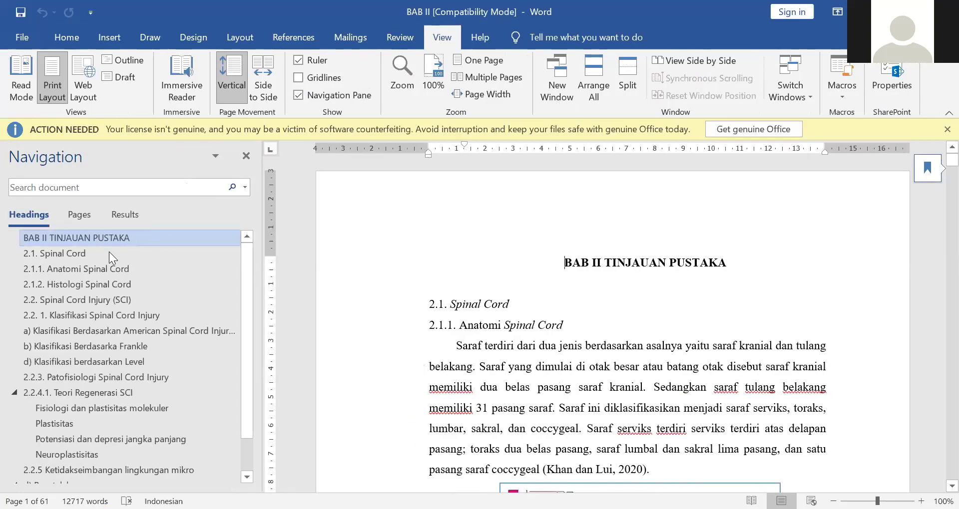
- Browse the chapter's sections through its headings, from 2.1.1. Anatomi Spinal Cord to d) Penatalaksanaan
left_click(108, 268)
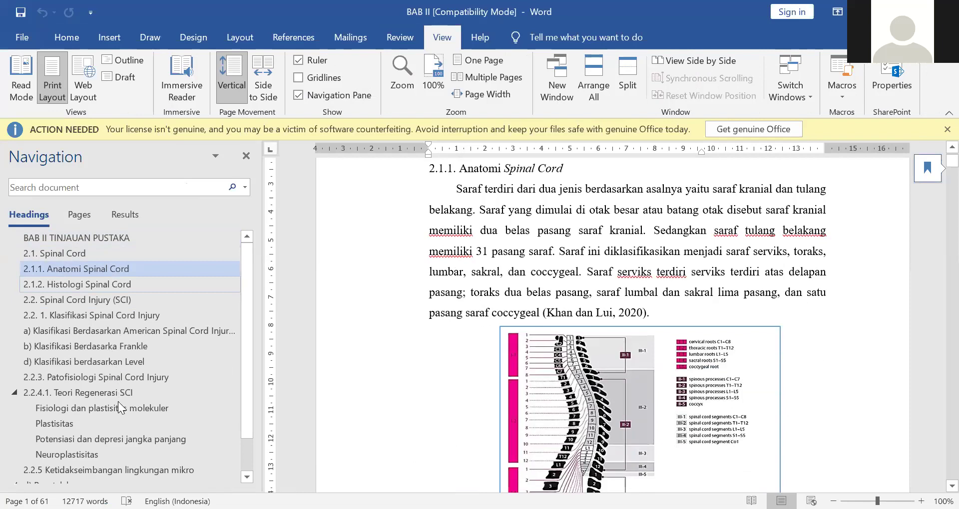
left_click(118, 300)
key("Down")
key("Down")
key("Down")
key("Down")
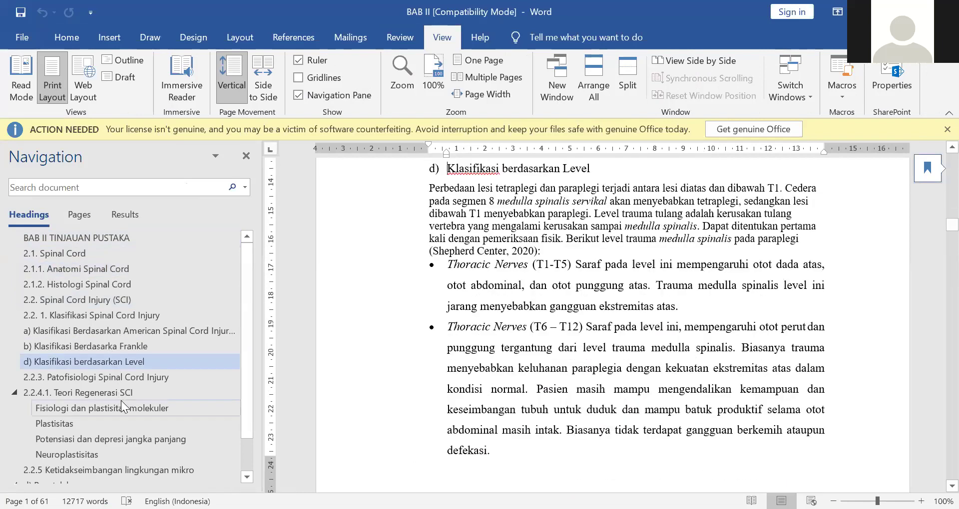
key("Down")
key("Down")
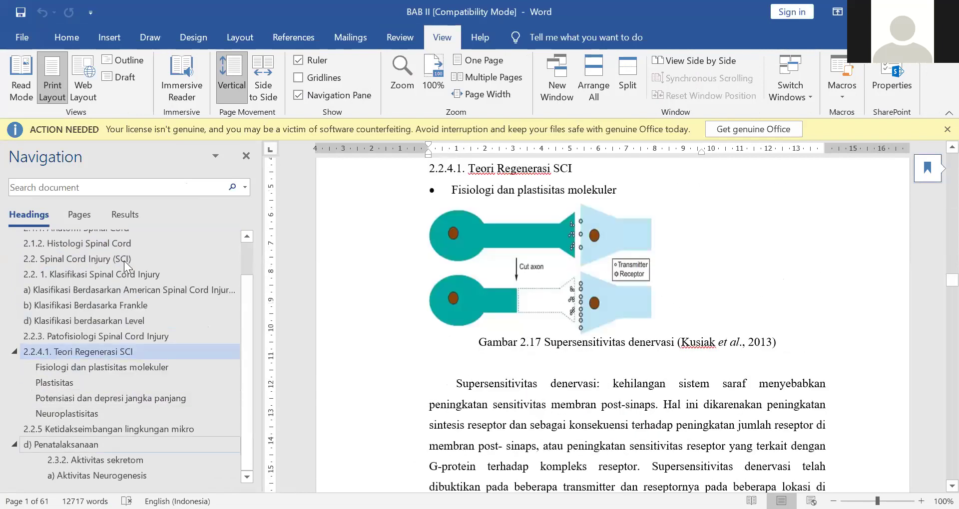
key("Down")
key("Down")
key("Down")
key("Down")
key("Down")
key("Down")
scroll(88, 272, "up", 1)
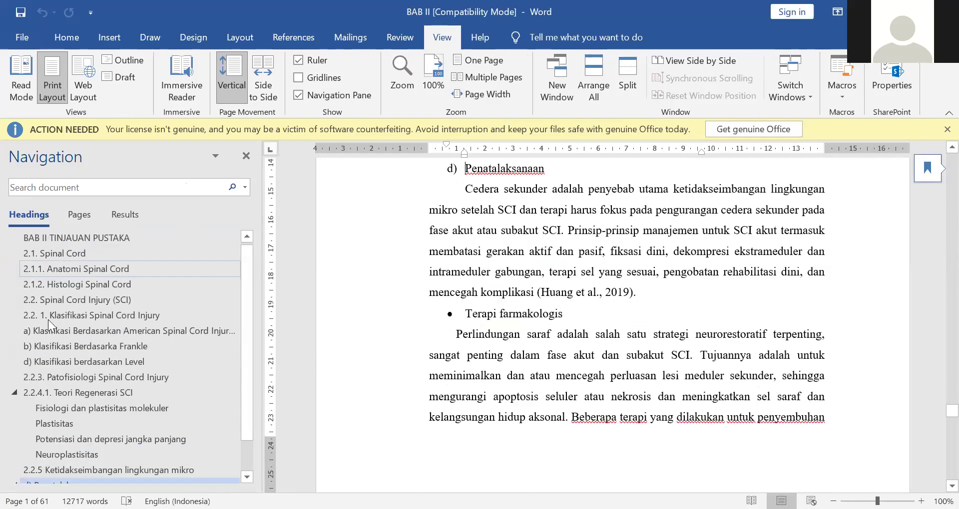
- Examine the sections from b) Klasifikasi Berdasarka Frankle through Plastisitas to Neuroplastisitas using the document's headings
scroll(243, 339, "down", 3)
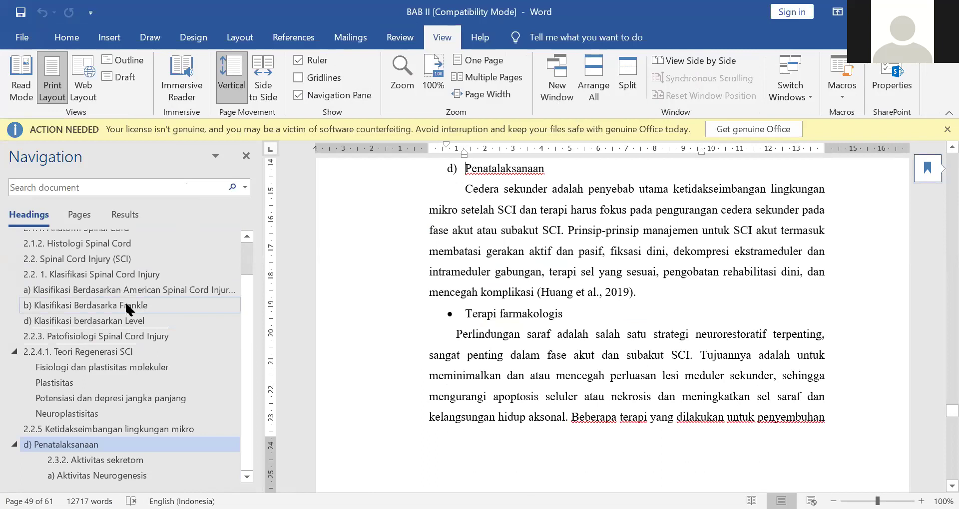
left_click(125, 304)
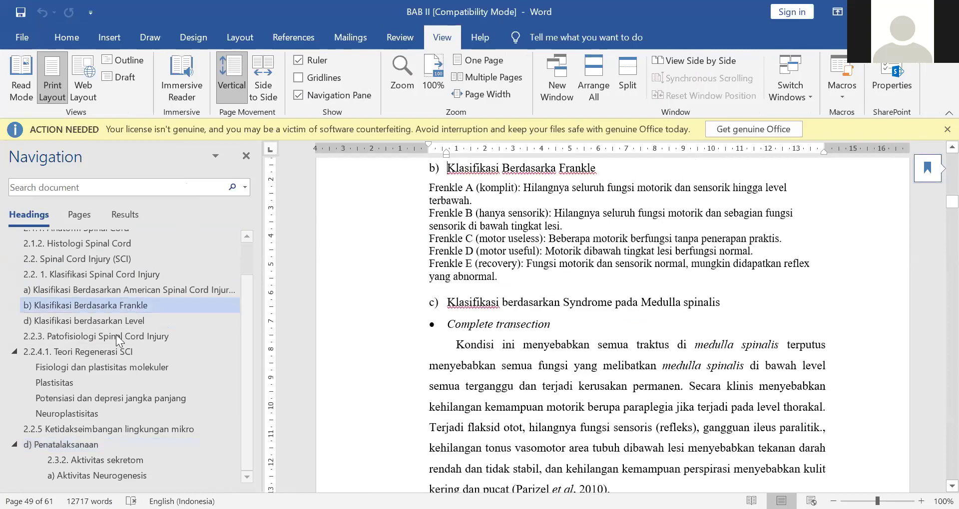
left_click(123, 320)
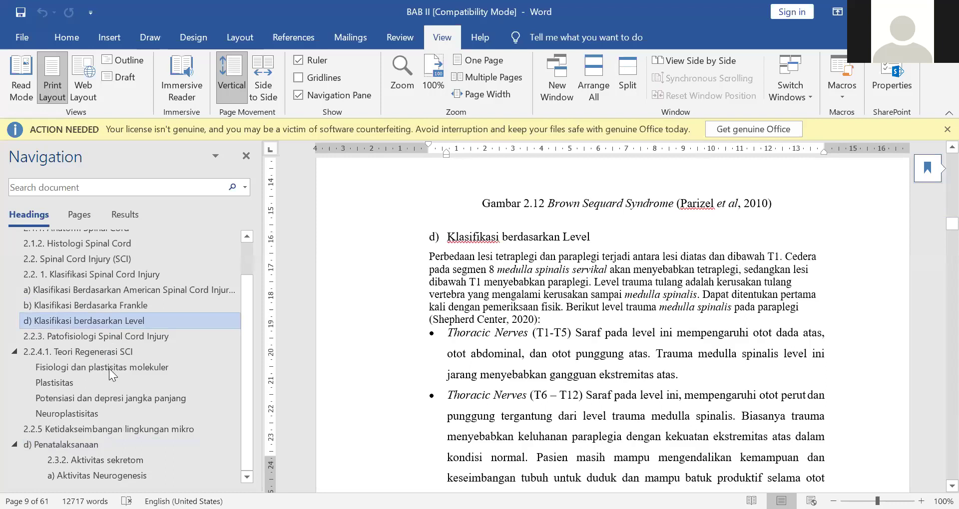
key("Down")
key("Down")
key("Down")
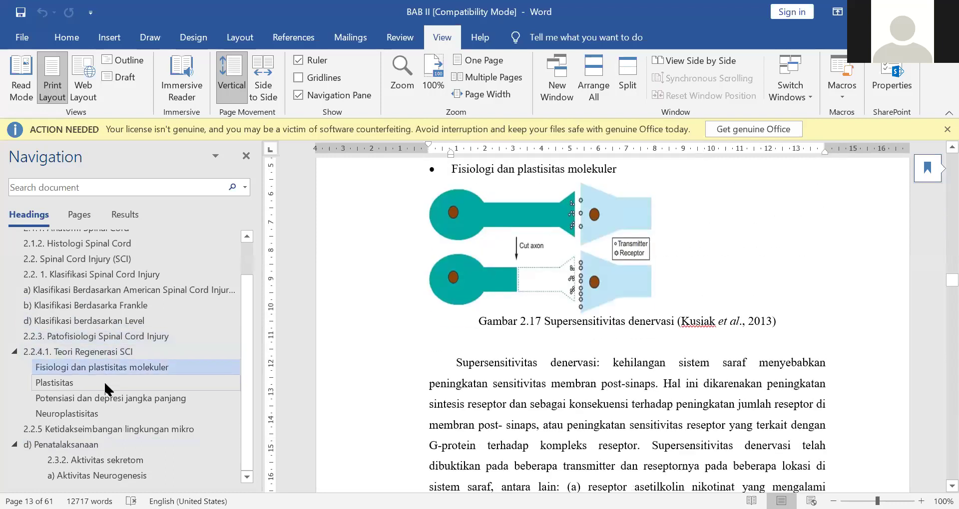
left_click(105, 386)
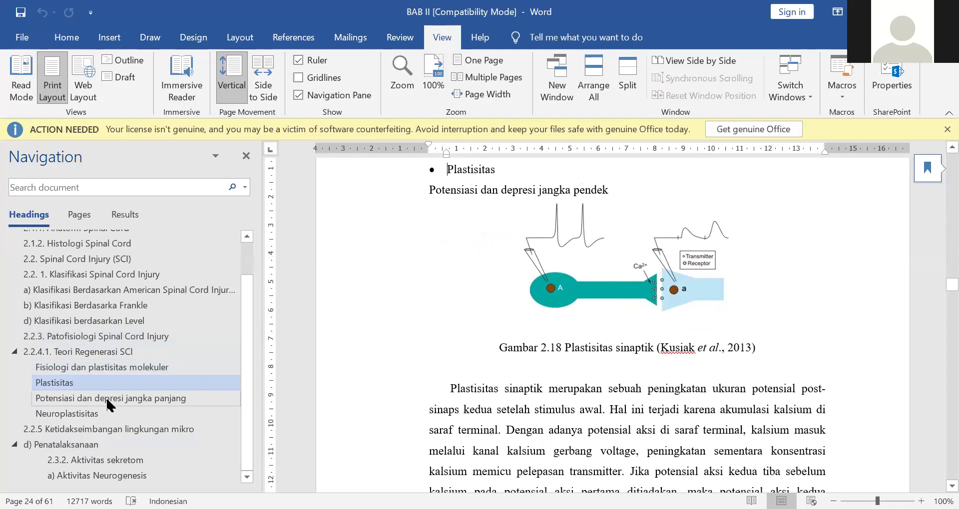
key("Down")
key("Down")
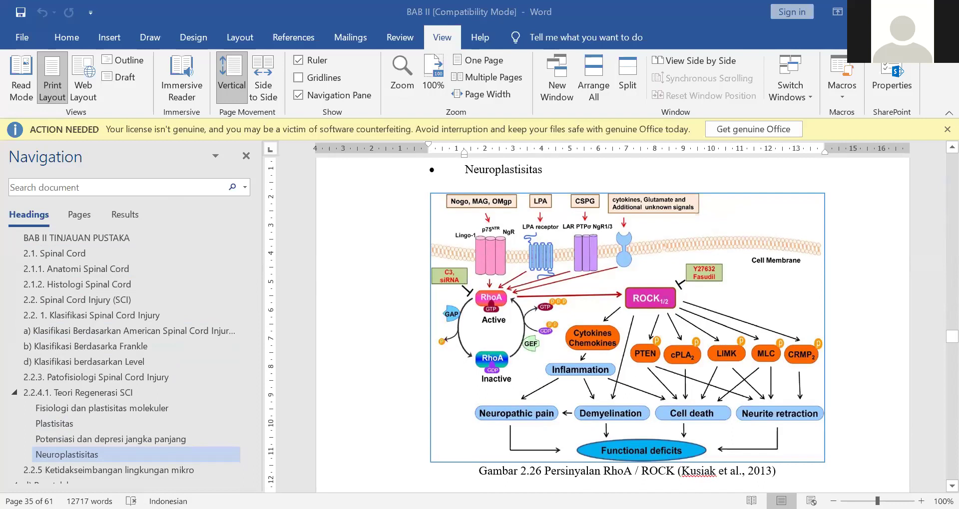
- Switch to the blank document Document1
key("ctrl+n")
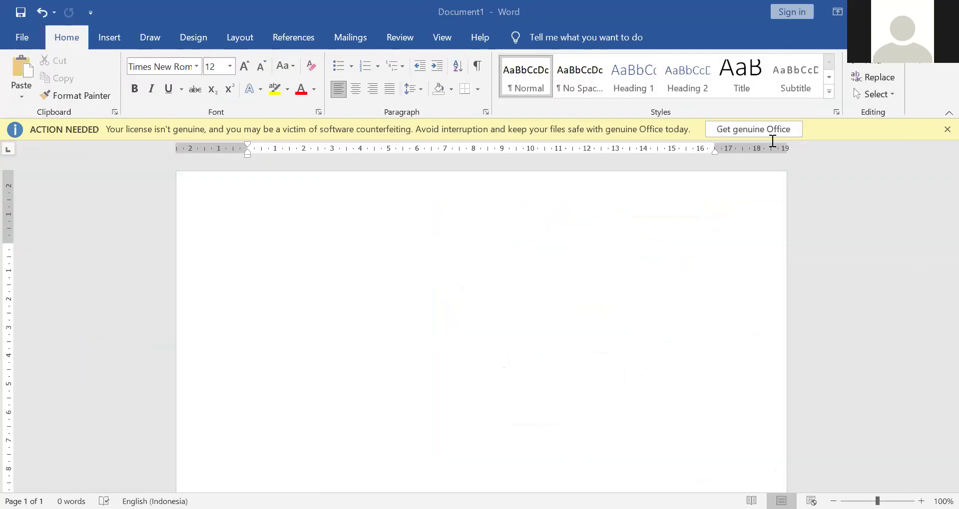